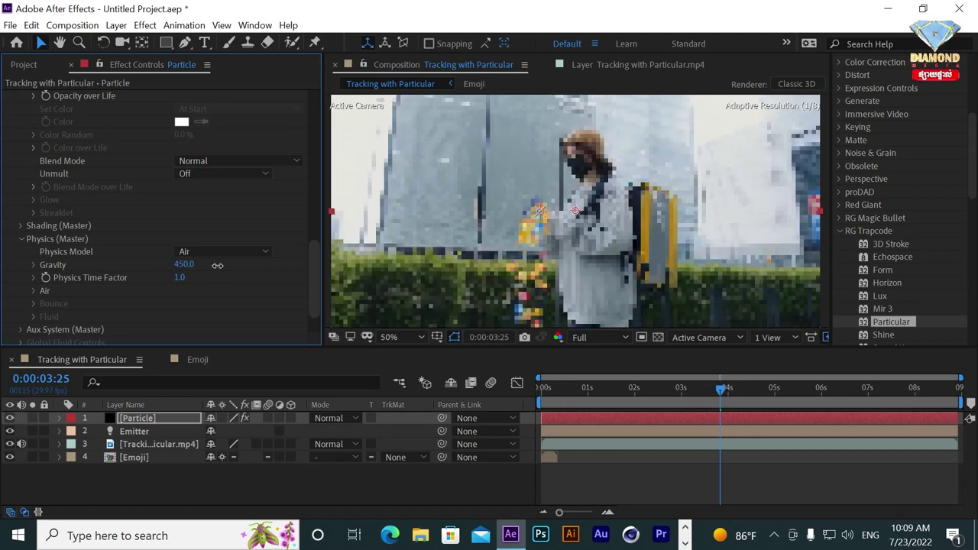
# - Expand Physics > Air in Effect Controls to reveal the wind values
pyautogui.click(33, 290)
pyautogui.scroll(-3, 152, 252)
pyautogui.moveTo(182, 272)
pyautogui.mouseDown()
pyautogui.moveTo(114, 272)
pyautogui.moveTo(250, 285)
pyautogui.mouseUp()
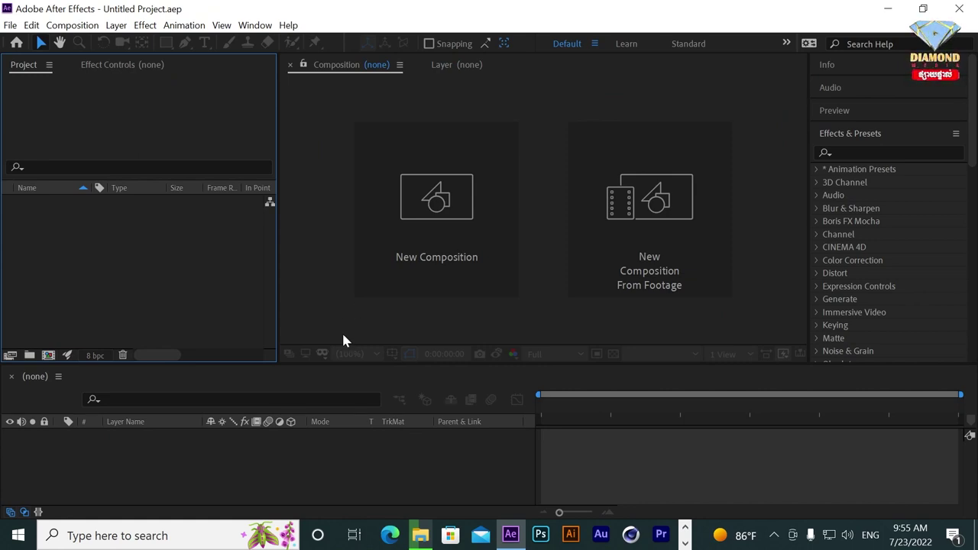
# - Import the street footage clip and the PNG Files folder into the project
pyautogui.click(446, 247)
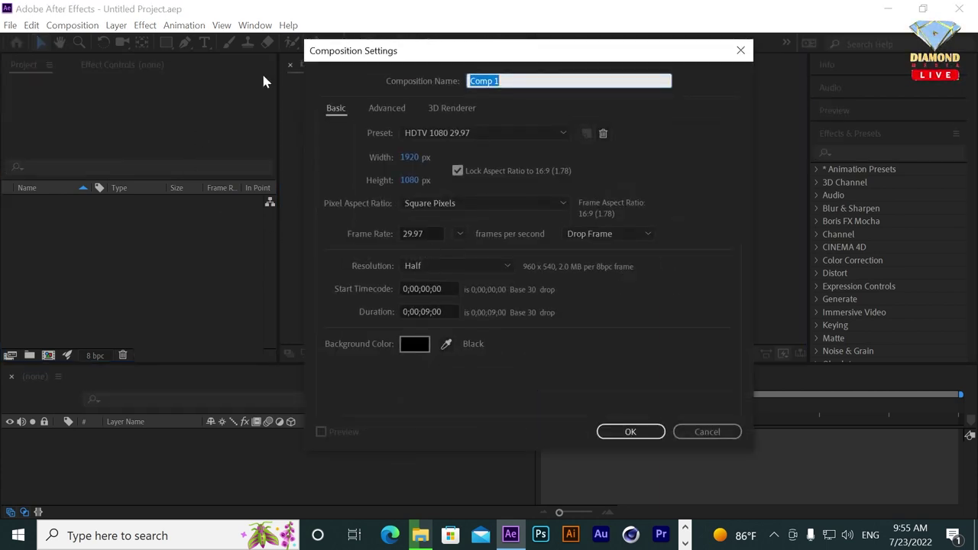
pyautogui.click(707, 433)
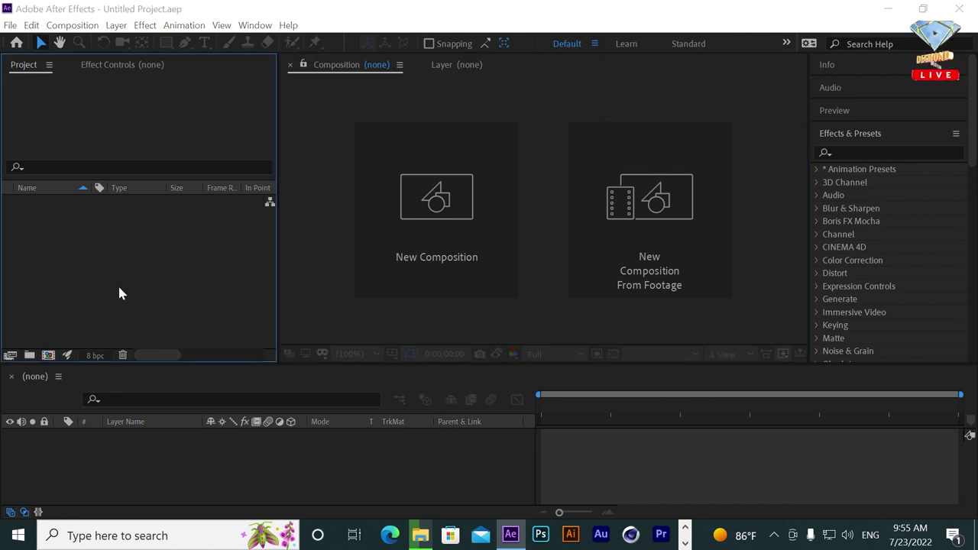
pyautogui.doubleClick(118, 293)
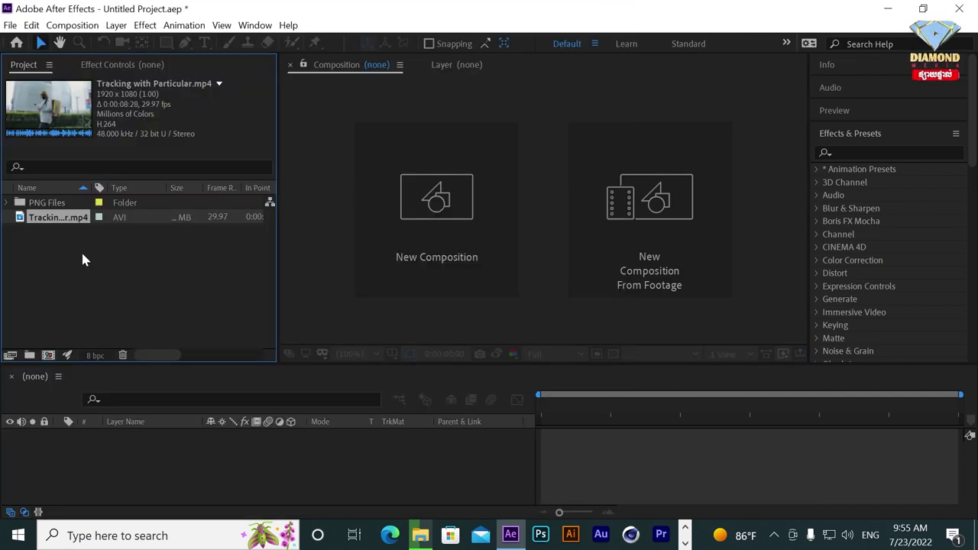
# - Build the 1920×1080 'Tracking with Particular' composition from the street footage clip
pyautogui.moveTo(58, 217); pyautogui.dragTo(47, 353)
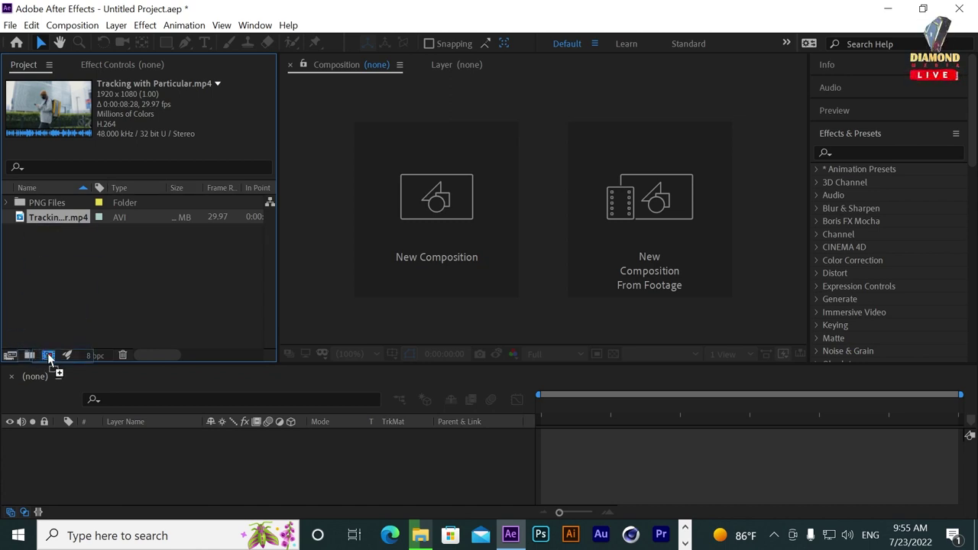
pyautogui.moveTo(48, 353); pyautogui.dragTo(47, 353)
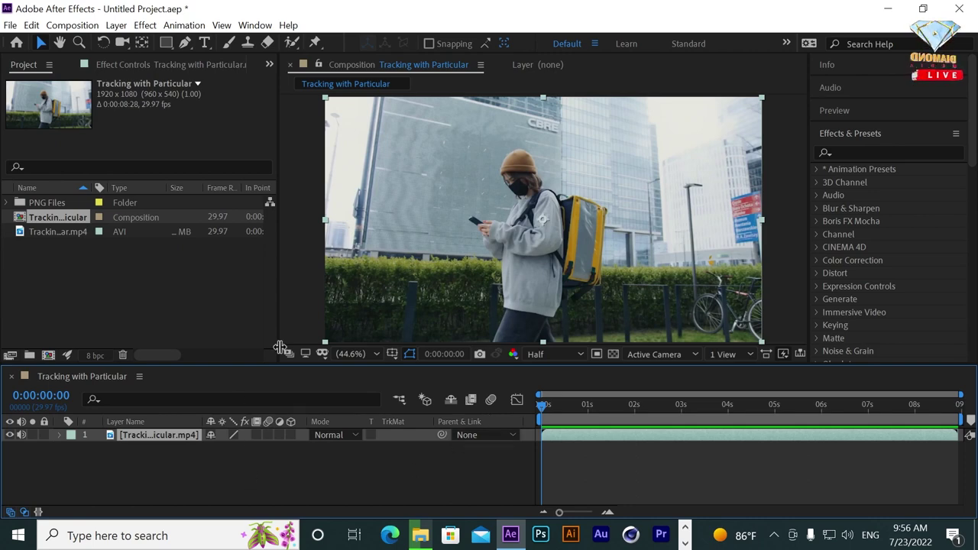
pyautogui.click(185, 26)
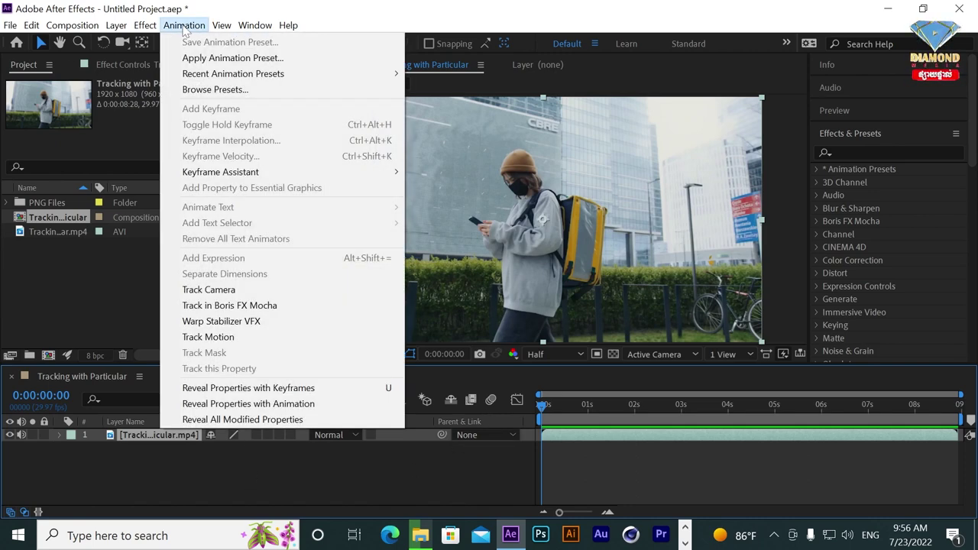
# - Start Track Motion on the footage and zoom the Layer panel to 100%
pyautogui.click(219, 341)
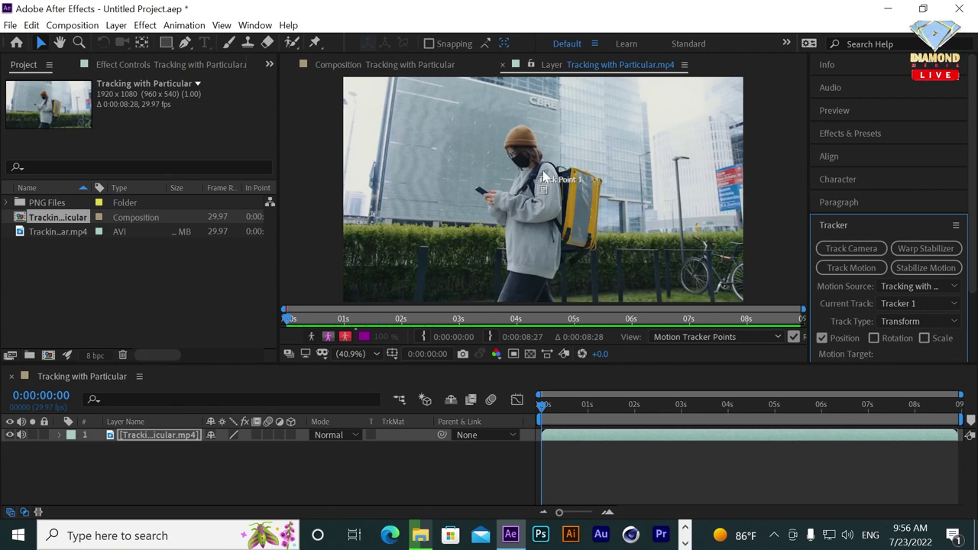
pyautogui.scroll(1, 543, 176)
pyautogui.scroll(1, 543, 176)
pyautogui.scroll(-1, 543, 176)
pyautogui.scroll(2, 543, 171)
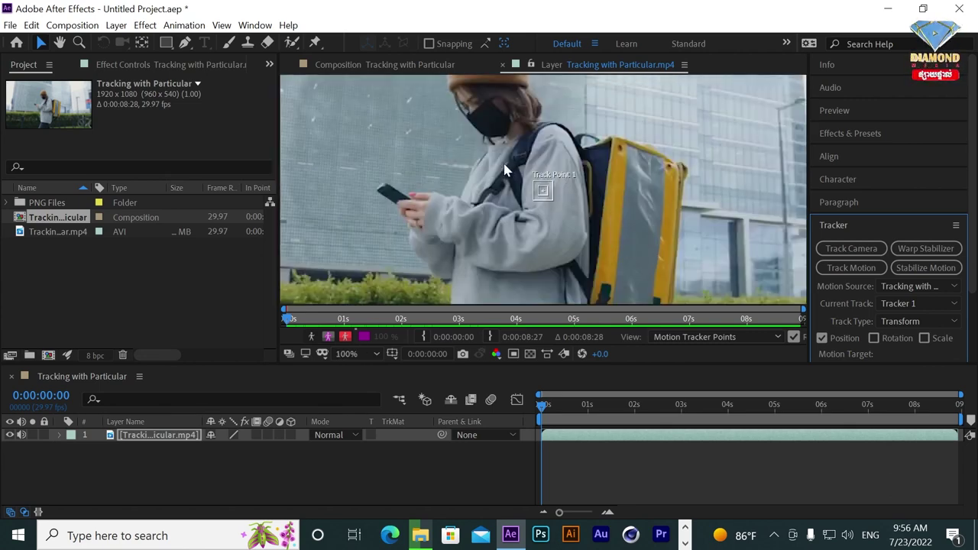
pyautogui.click(538, 191)
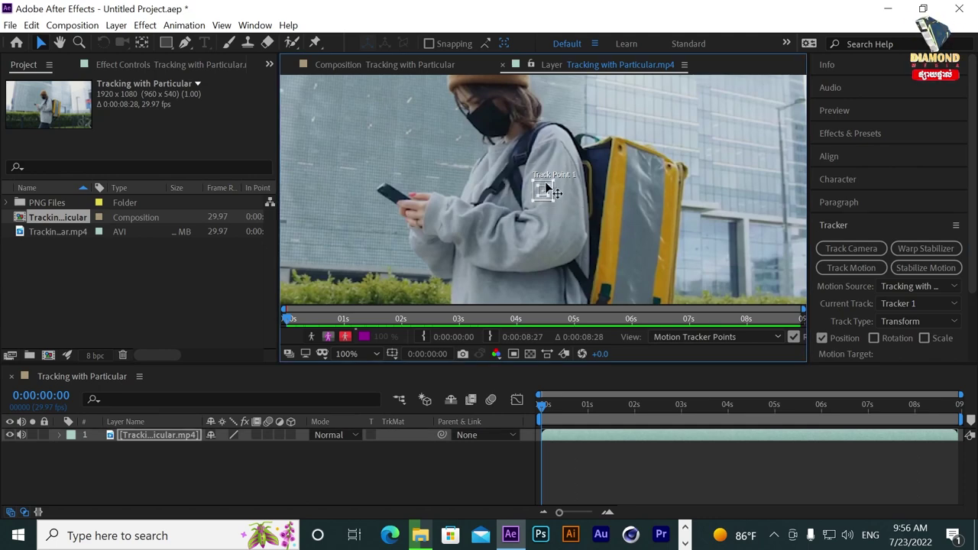
# - Place Track Point 1 over the phone and resize its feature and search boxes
pyautogui.moveTo(547, 188); pyautogui.dragTo(395, 184)
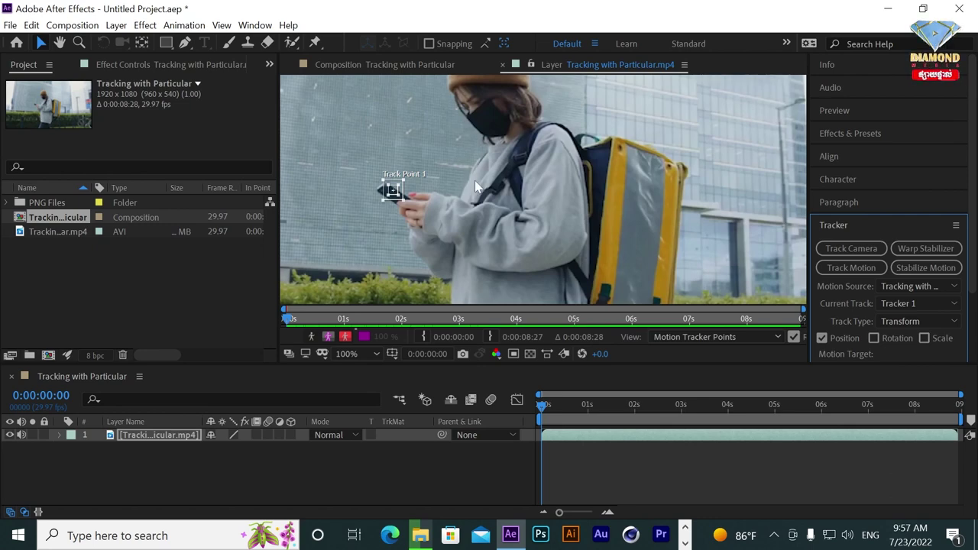
pyautogui.moveTo(402, 200); pyautogui.dragTo(413, 206)
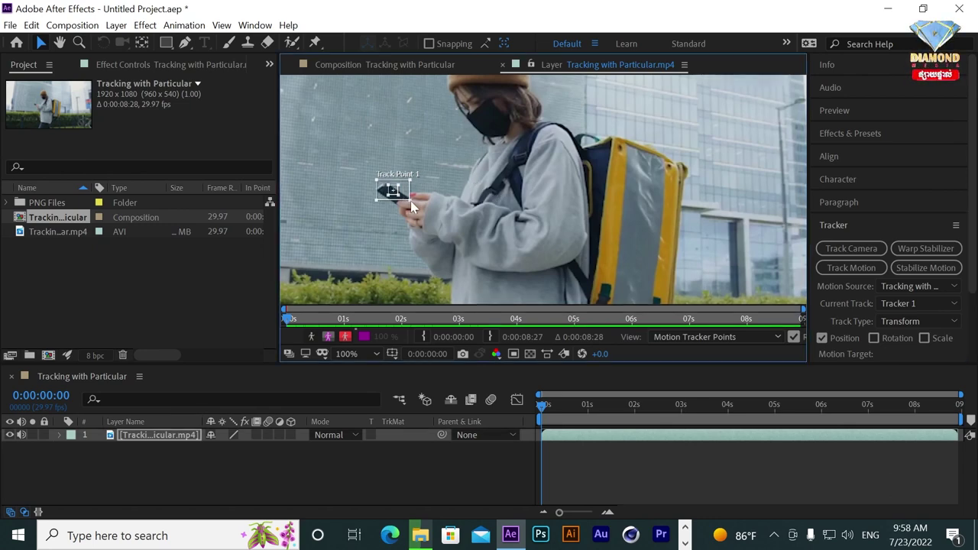
pyautogui.moveTo(413, 207); pyautogui.dragTo(408, 202)
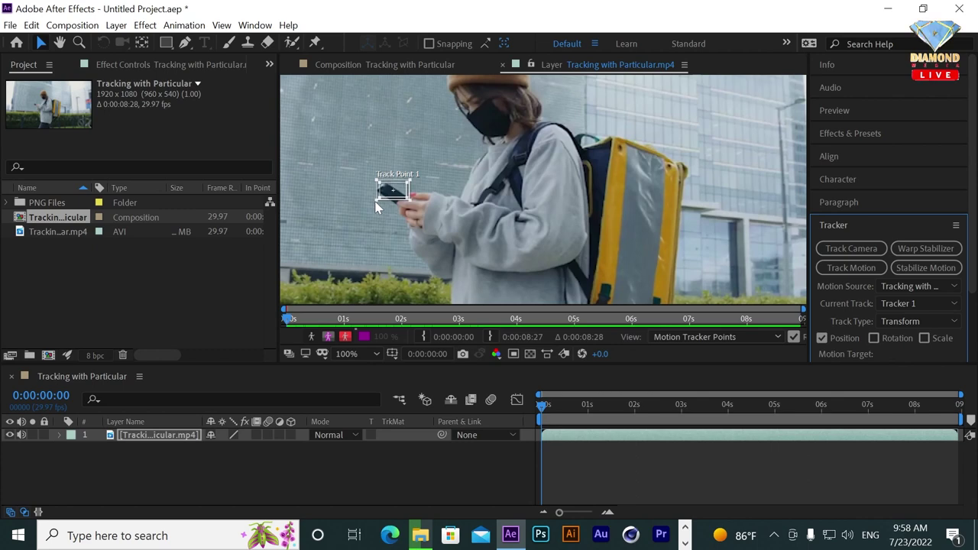
pyautogui.click(378, 201)
pyautogui.click(377, 200)
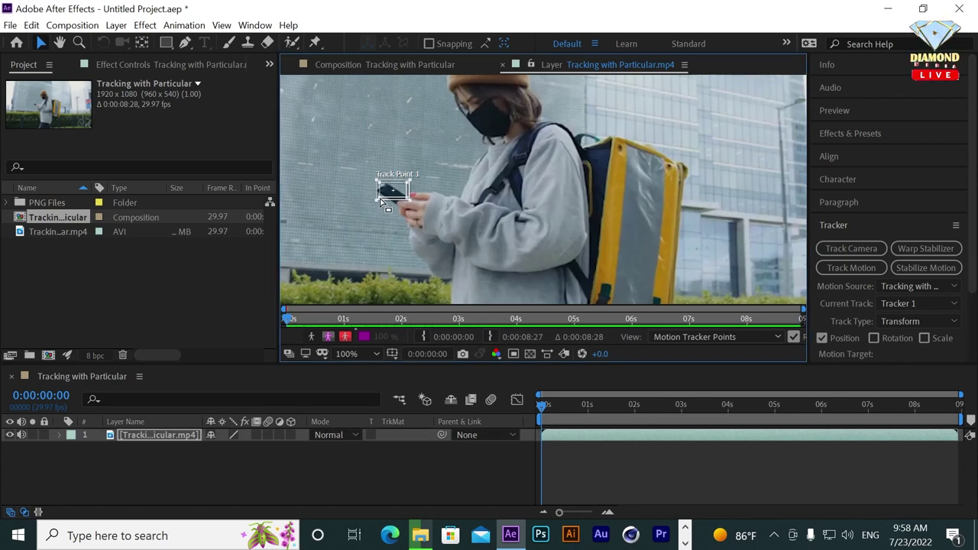
pyautogui.moveTo(410, 201); pyautogui.dragTo(414, 205)
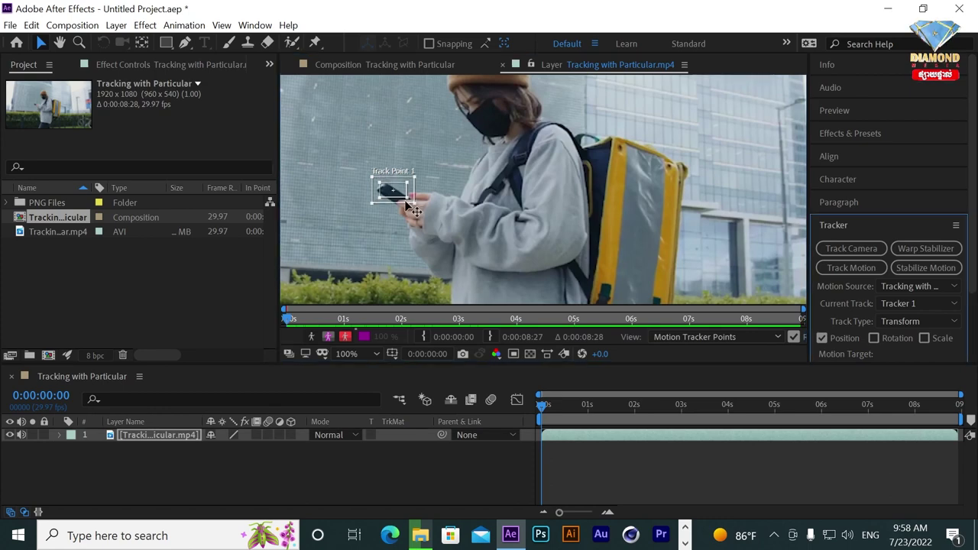
pyautogui.moveTo(411, 203); pyautogui.dragTo(405, 197)
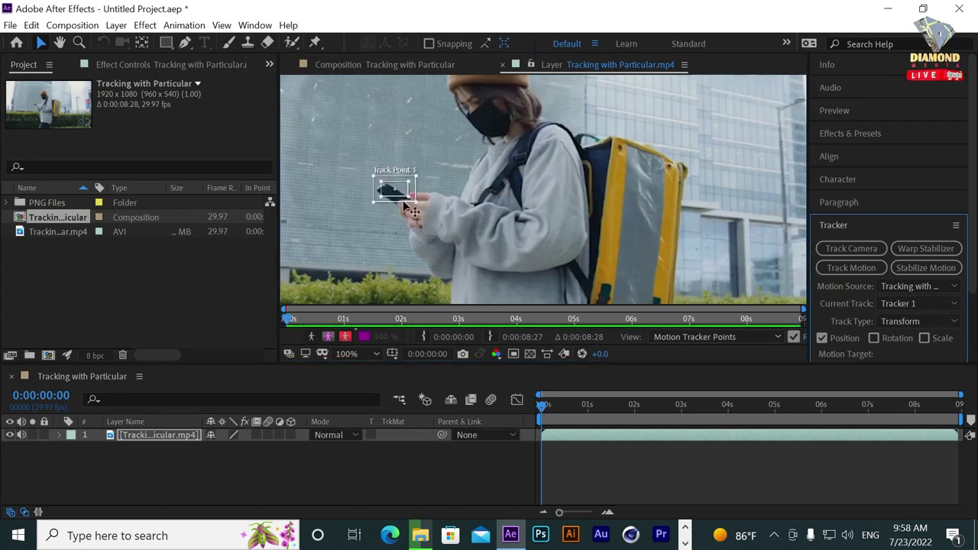
pyautogui.moveTo(405, 198); pyautogui.dragTo(405, 198)
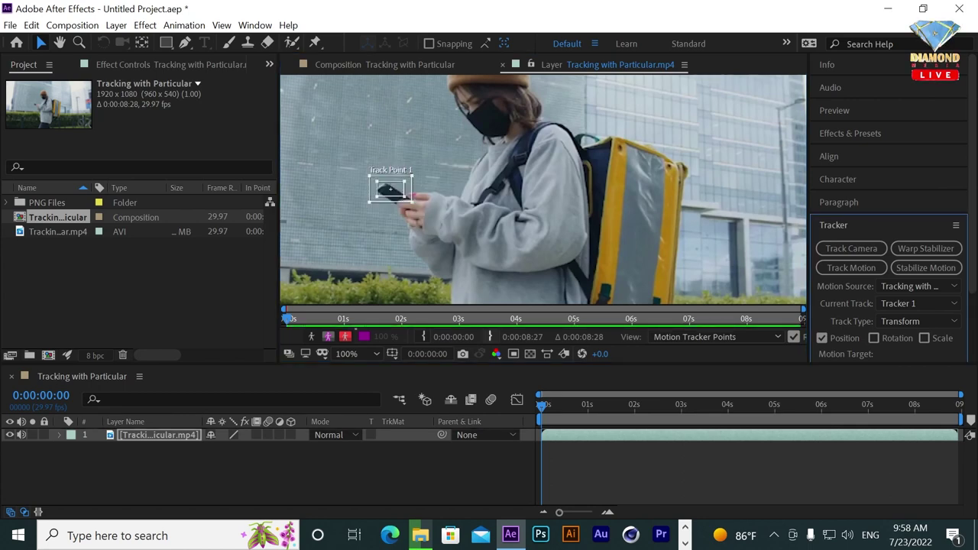
pyautogui.click(509, 402)
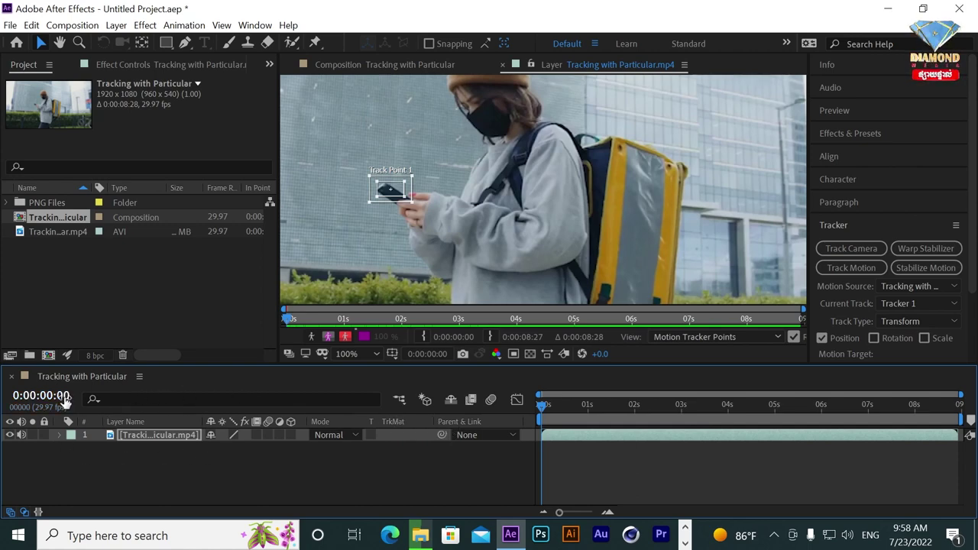
pyautogui.scroll(-3, 895, 342)
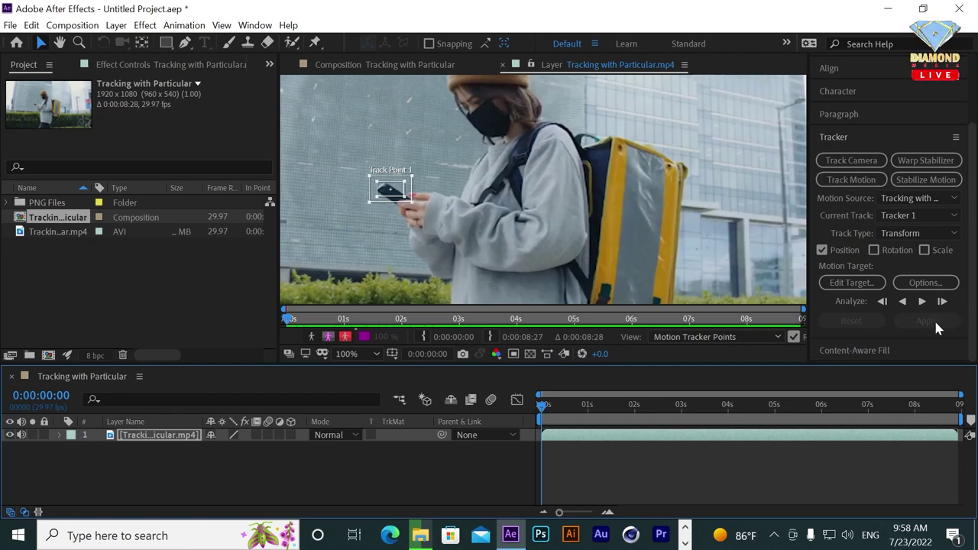
# - Analyze Track Point 1 forward, scrub to verify it follows the phone, and return to the composition
pyautogui.click(922, 302)
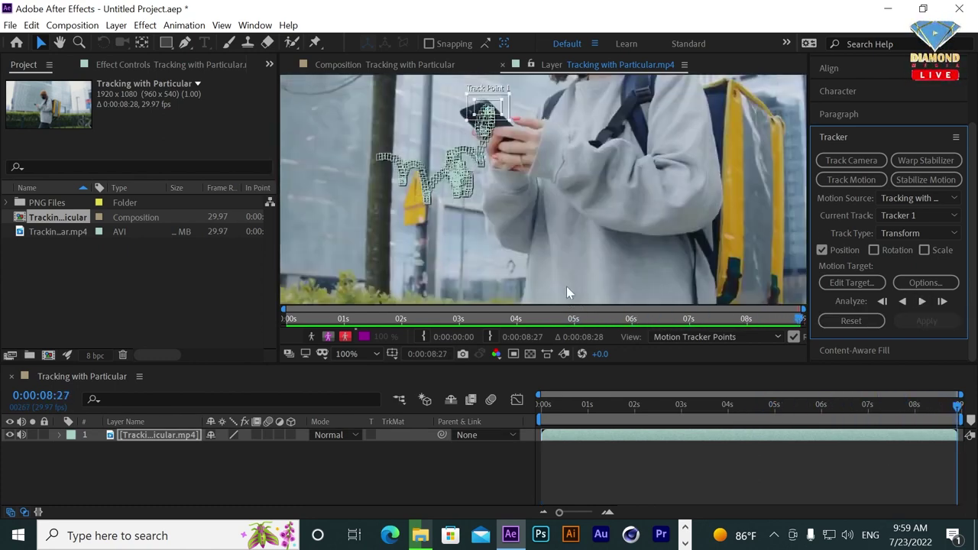
pyautogui.moveTo(552, 411); pyautogui.dragTo(958, 406)
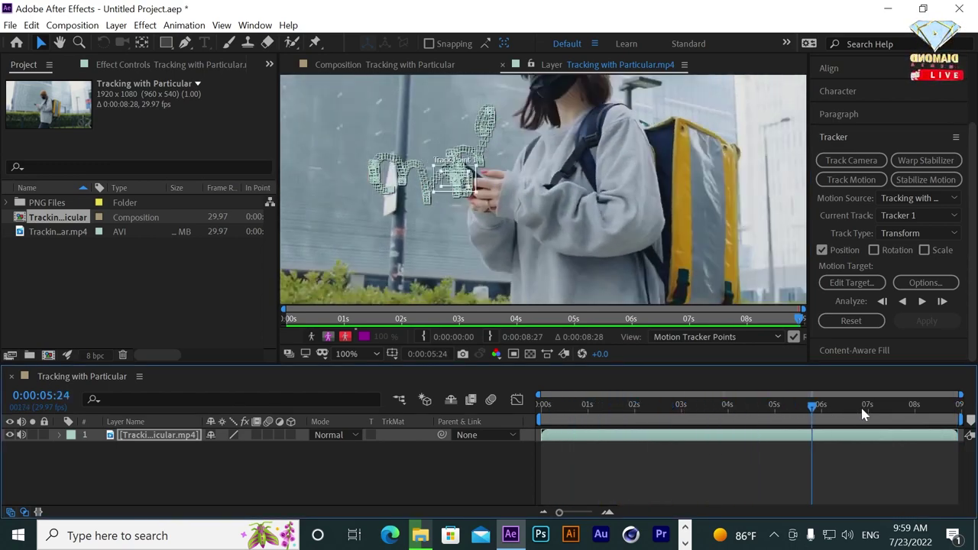
pyautogui.moveTo(958, 406); pyautogui.dragTo(511, 399)
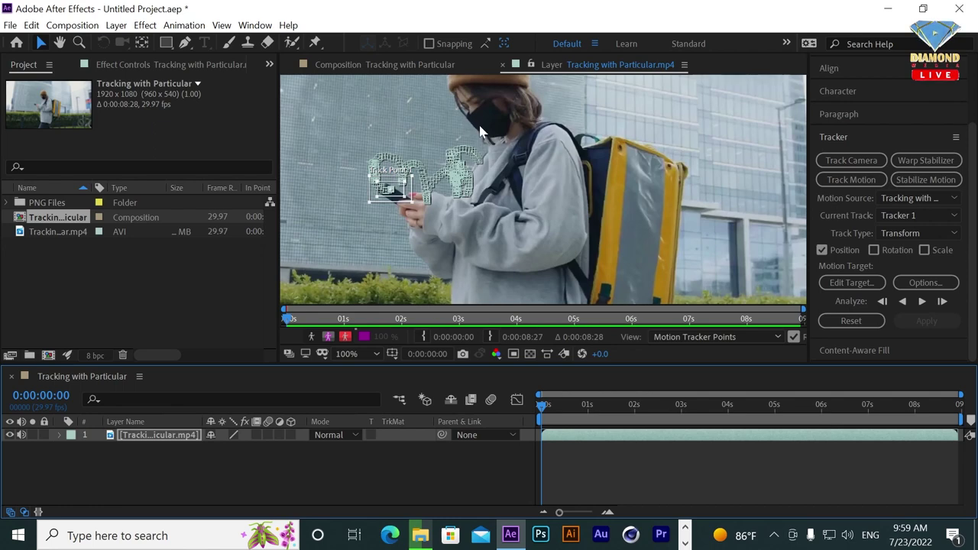
pyautogui.click(355, 65)
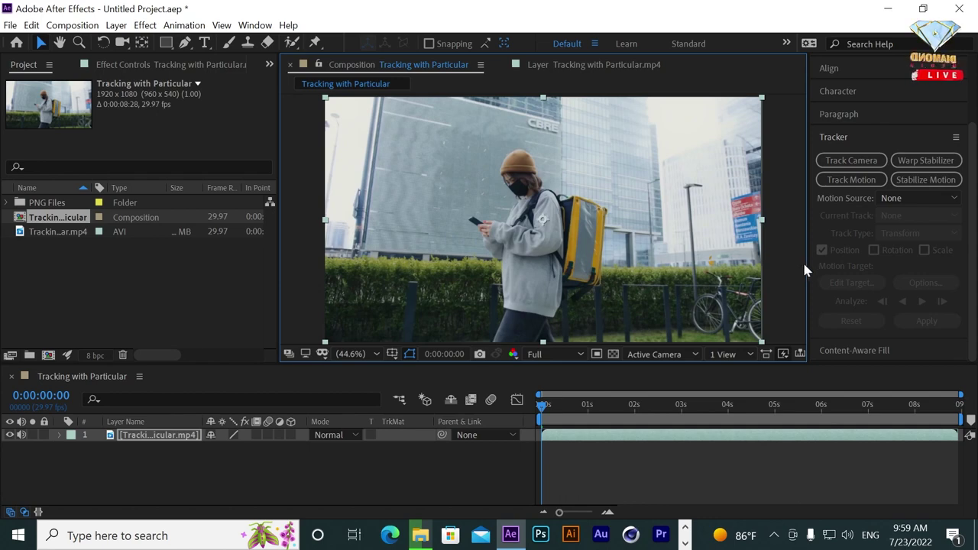
# - Drag the viewer's right divider outward to widen the Composition panel
pyautogui.moveTo(809, 263); pyautogui.dragTo(831, 263)
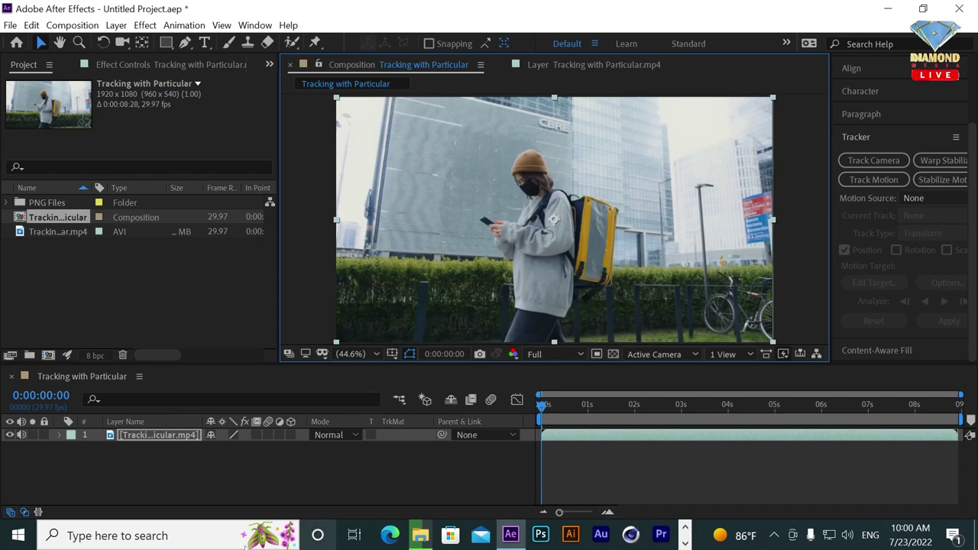
# - Add a Point light named Emitter and dismiss the 2D layers warning
pyautogui.click(119, 29)
pyautogui.moveTo(125, 40)
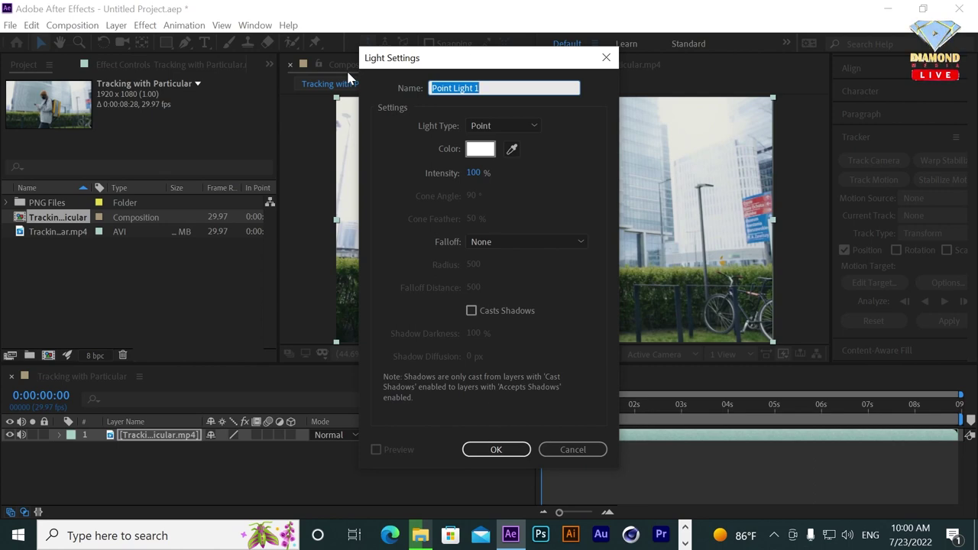
pyautogui.click(534, 126)
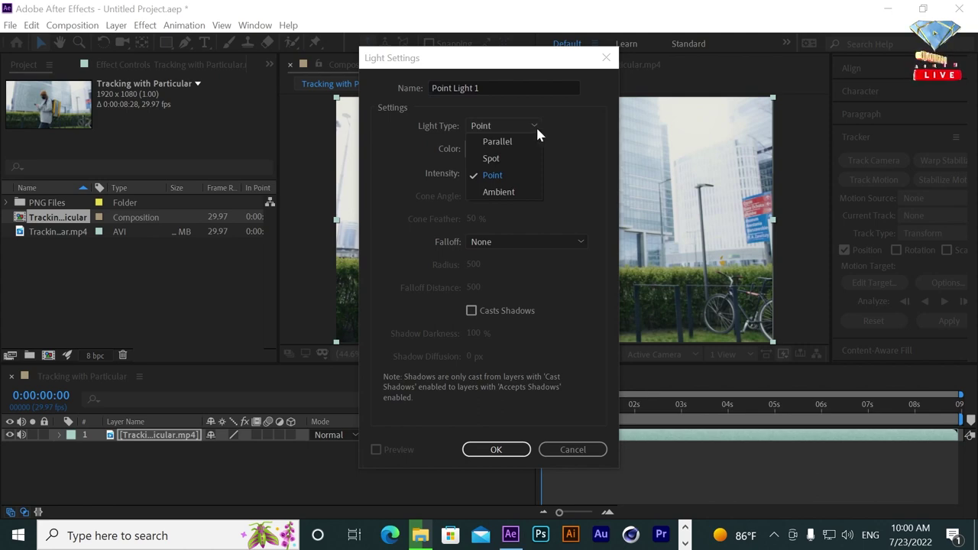
pyautogui.click(490, 181)
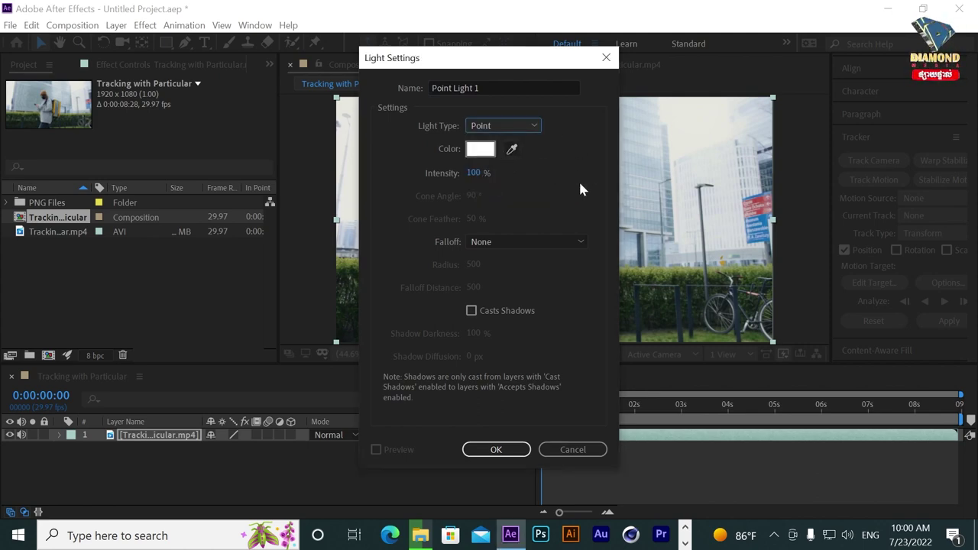
pyautogui.click(503, 90)
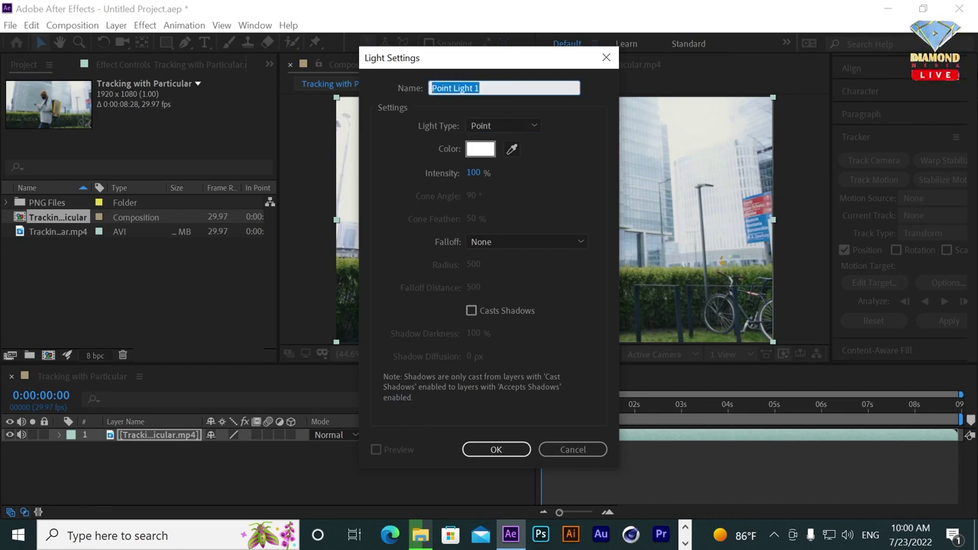
pyautogui.write('Emitter')
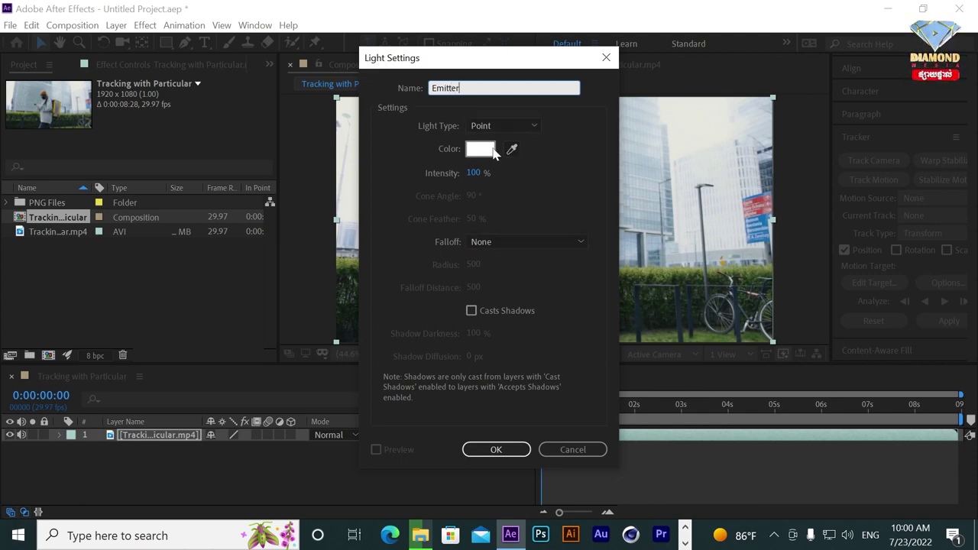
pyautogui.click(507, 451)
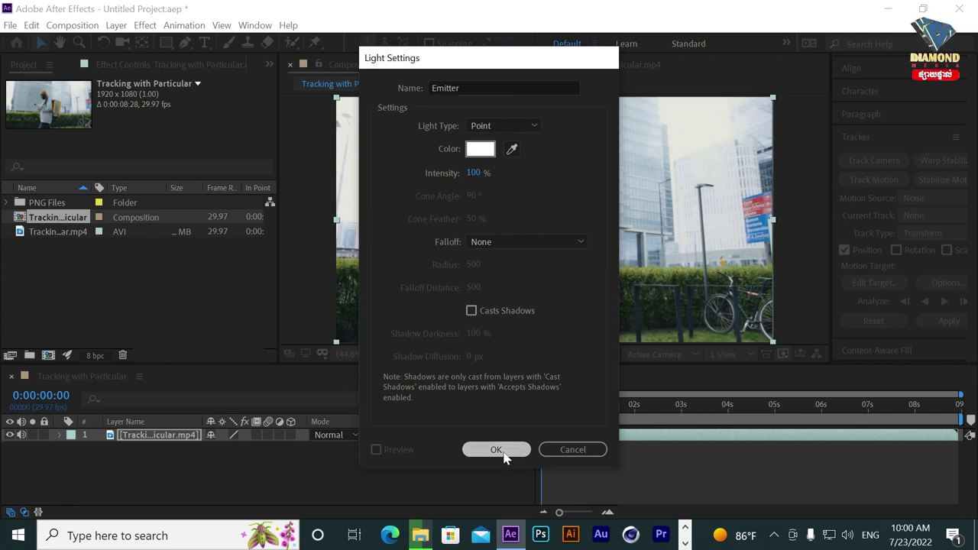
pyautogui.click(603, 331)
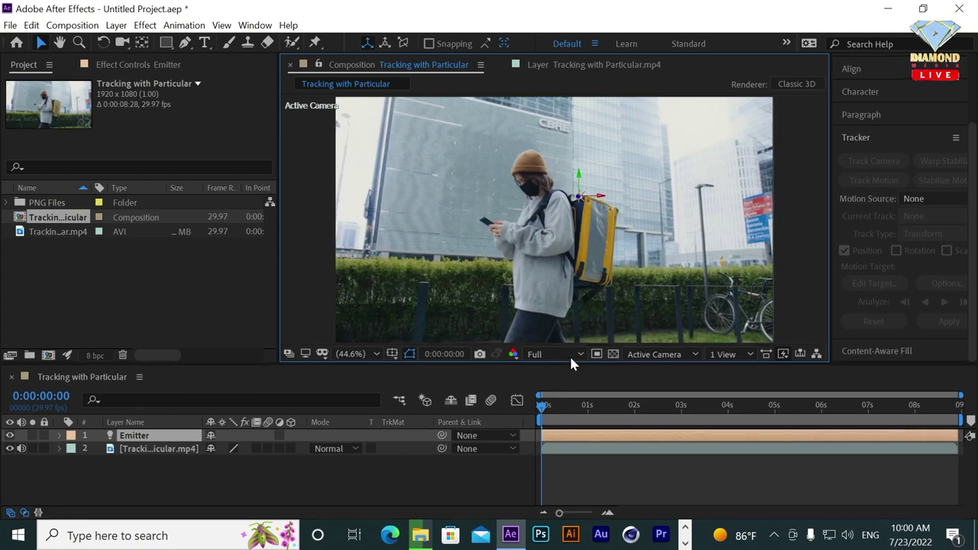
# - Twirl open the footage's Tracker 1 Track Point 1 and the Emitter light's Position
pyautogui.moveTo(569, 364); pyautogui.dragTo(563, 268)
pyautogui.click(59, 352)
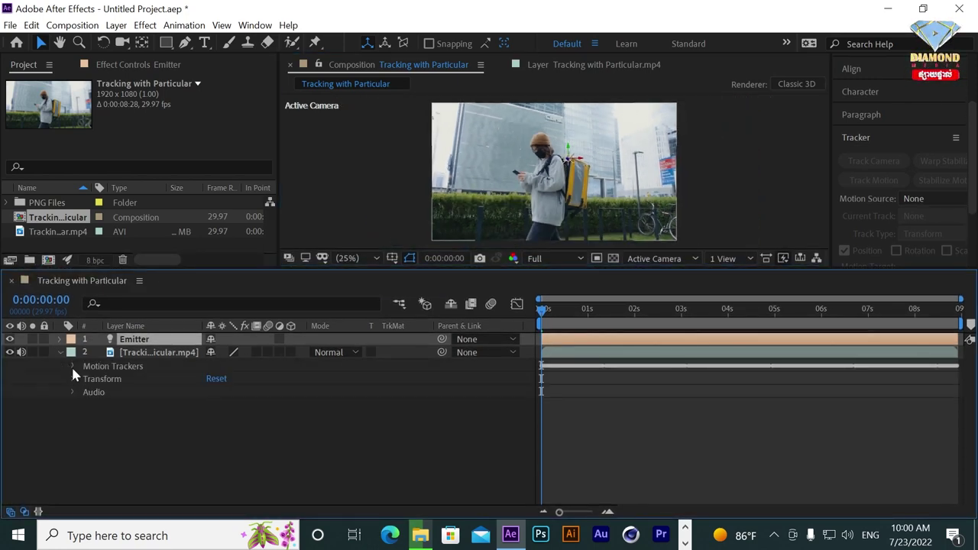
pyautogui.click(72, 366)
pyautogui.click(85, 379)
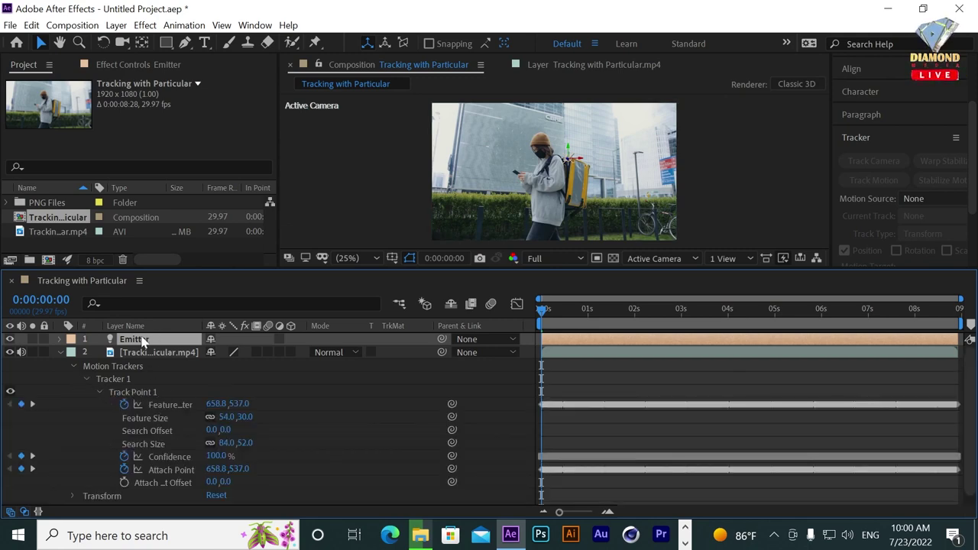
pyautogui.click(60, 339)
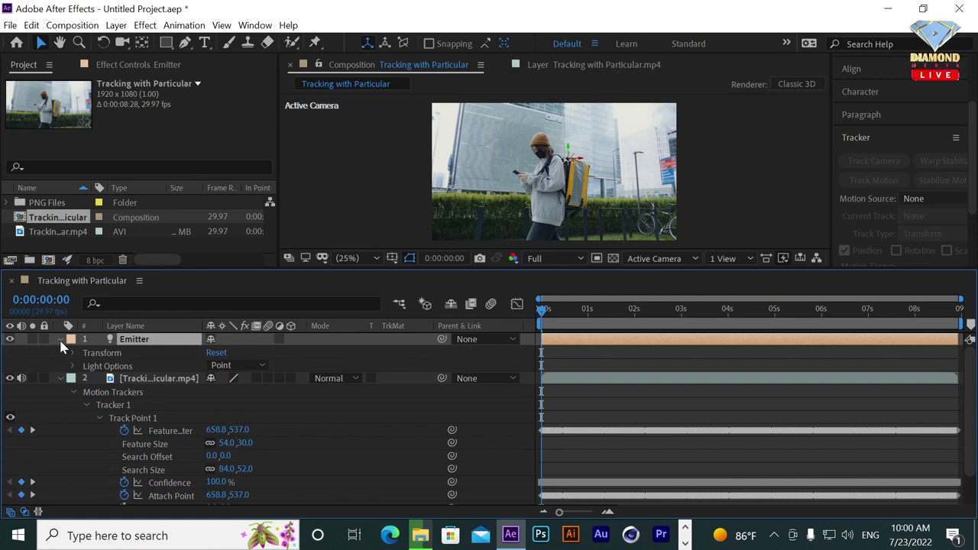
pyautogui.click(74, 353)
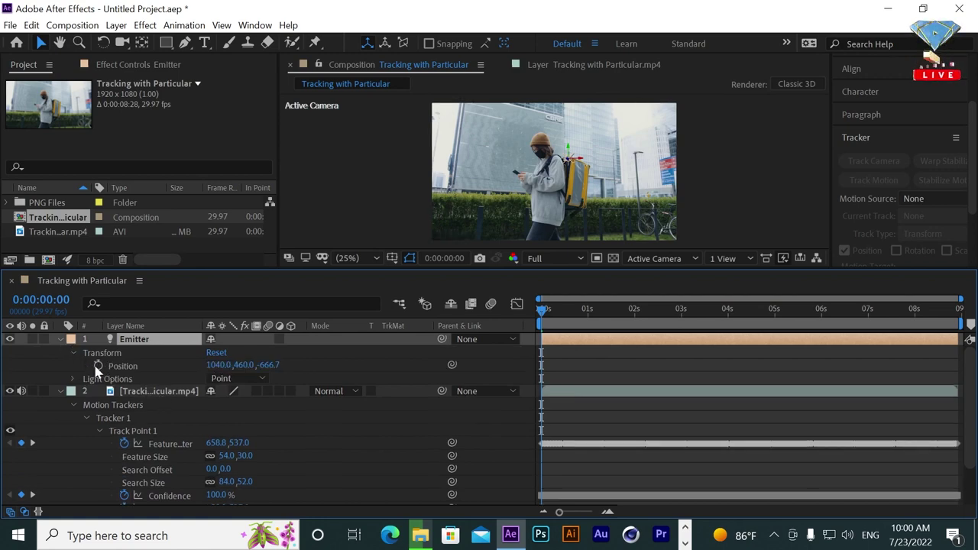
# - Pick-whip the Emitter's Position expression to Track Point 1's Feature Center, then collapse both layers
pyautogui.keyDown('alt'); pyautogui.click(98, 366); pyautogui.keyUp('alt')
pyautogui.keyDown('alt'); pyautogui.click(99, 367); pyautogui.keyUp('alt')
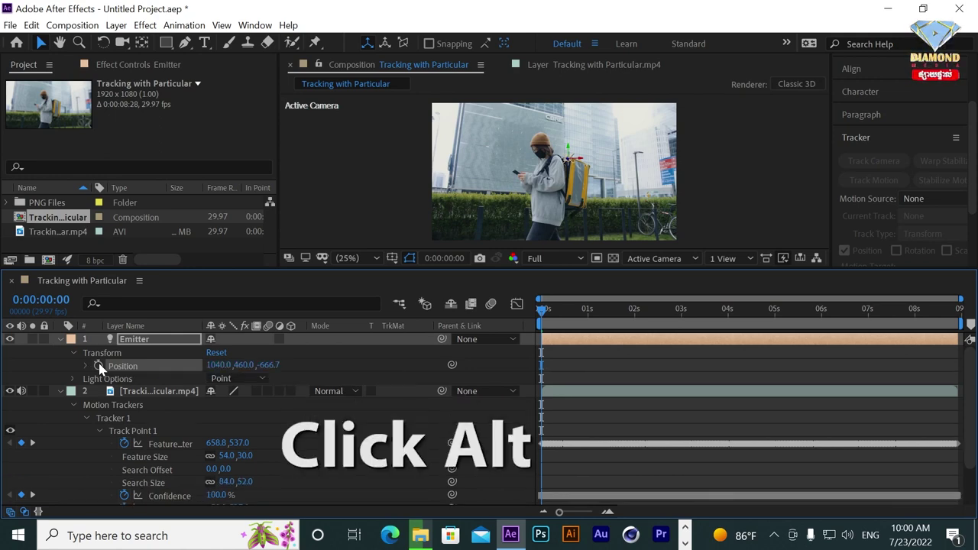
pyautogui.keyDown('alt'); pyautogui.click(99, 367); pyautogui.keyUp('alt')
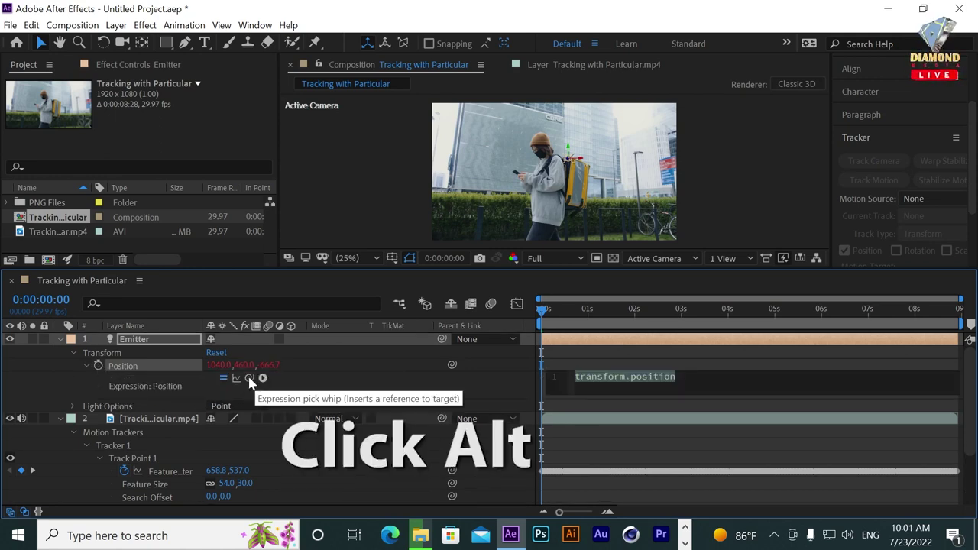
pyautogui.moveTo(248, 379); pyautogui.dragTo(170, 474)
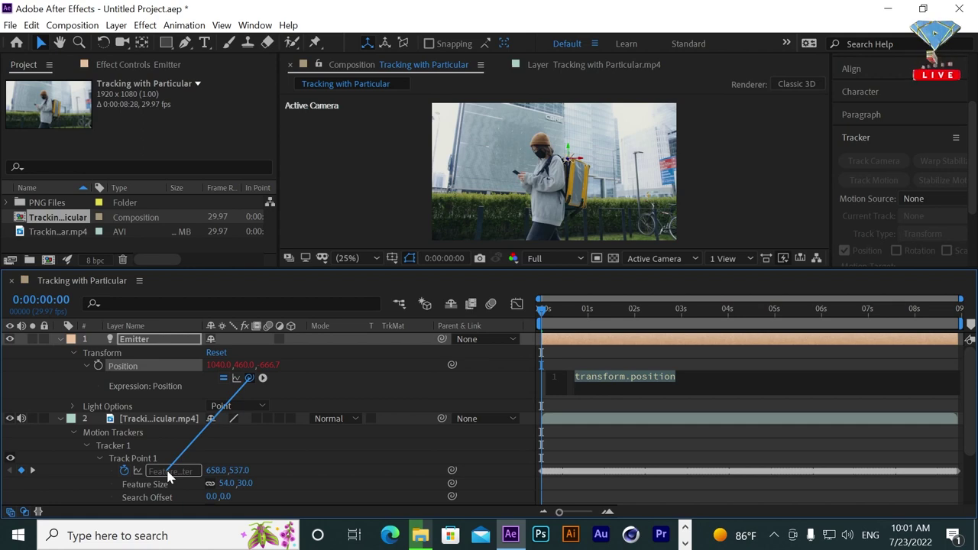
pyautogui.moveTo(168, 474); pyautogui.dragTo(168, 475)
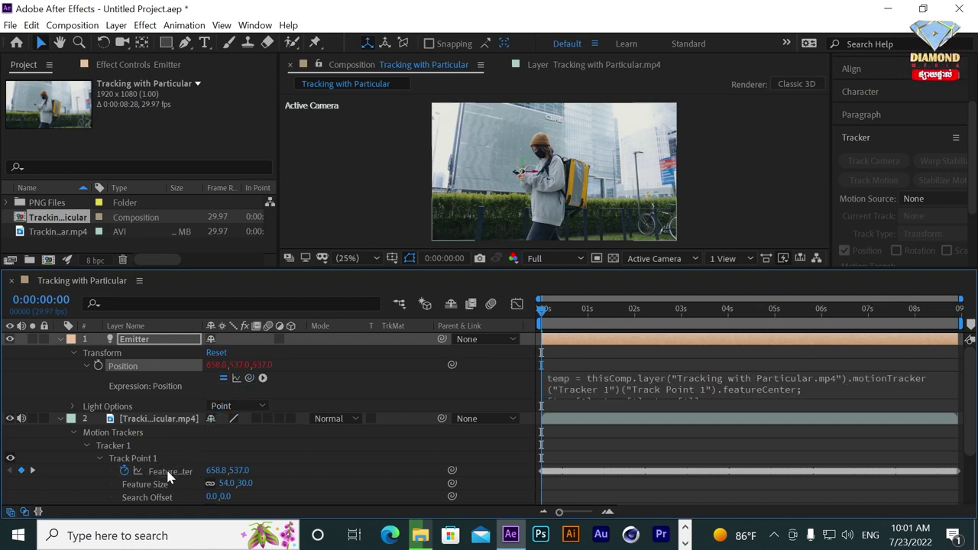
pyautogui.moveTo(578, 318)
pyautogui.mouseDown()
pyautogui.moveTo(852, 340)
pyautogui.moveTo(869, 350)
pyautogui.mouseUp()
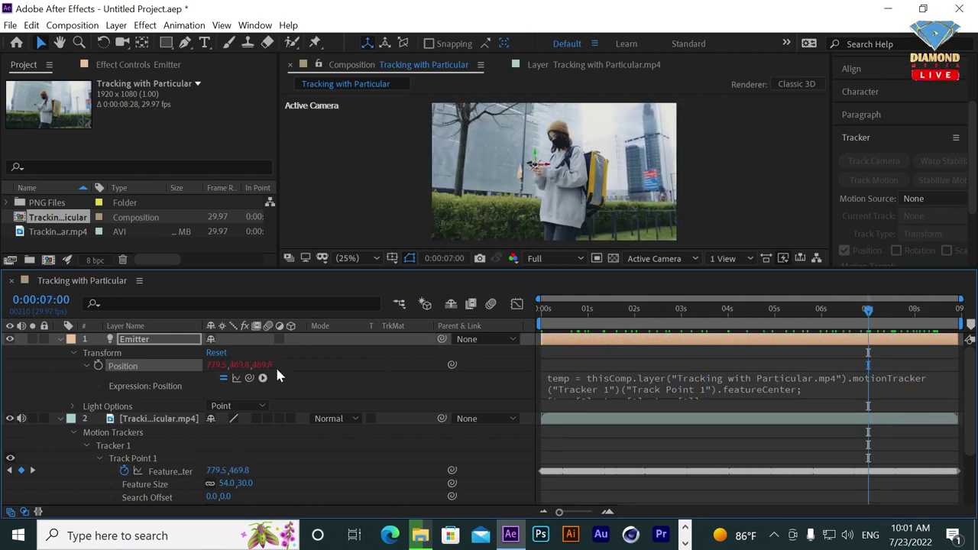
pyautogui.click(59, 339)
pyautogui.click(59, 353)
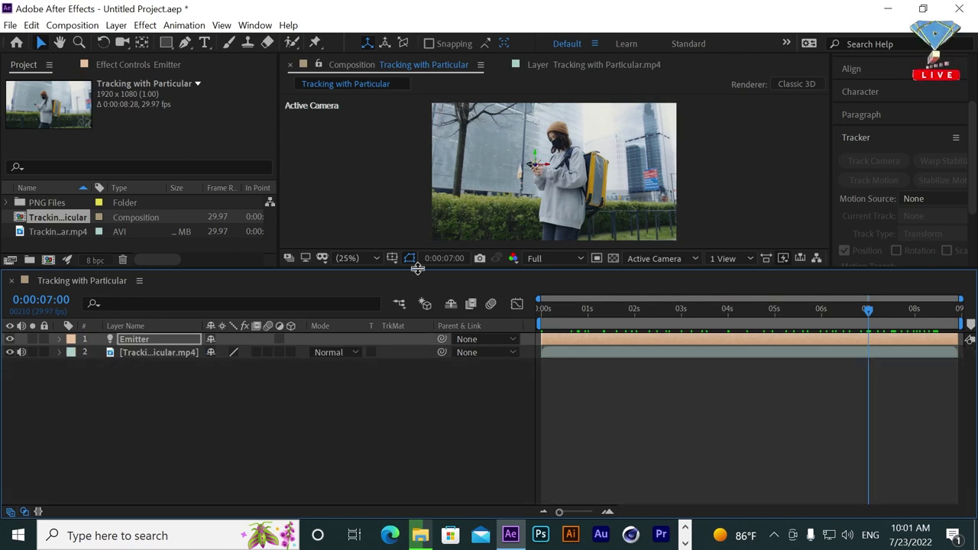
pyautogui.moveTo(418, 272); pyautogui.dragTo(427, 346)
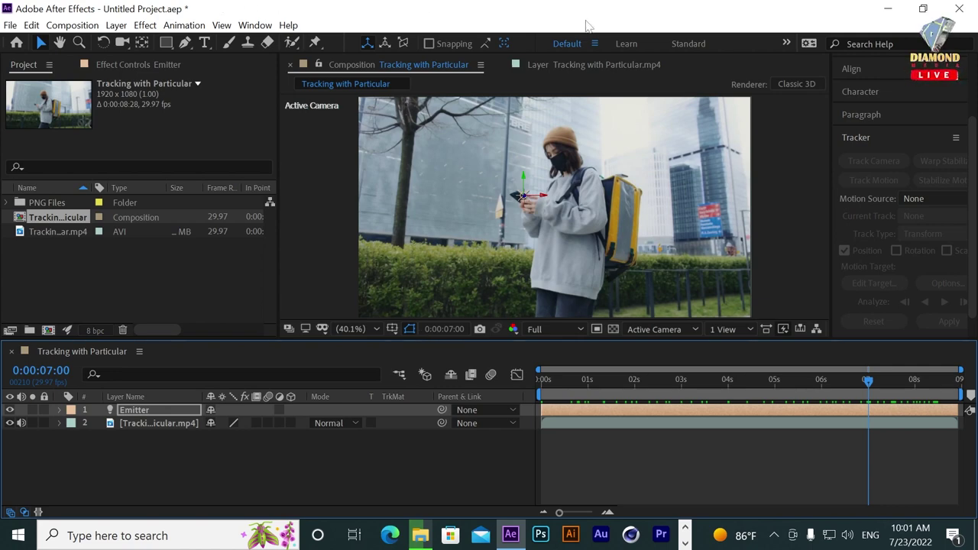
# - Create a black 1920×1080 solid named Particle at the top of the composition
pyautogui.click(116, 25)
pyautogui.moveTo(126, 43)
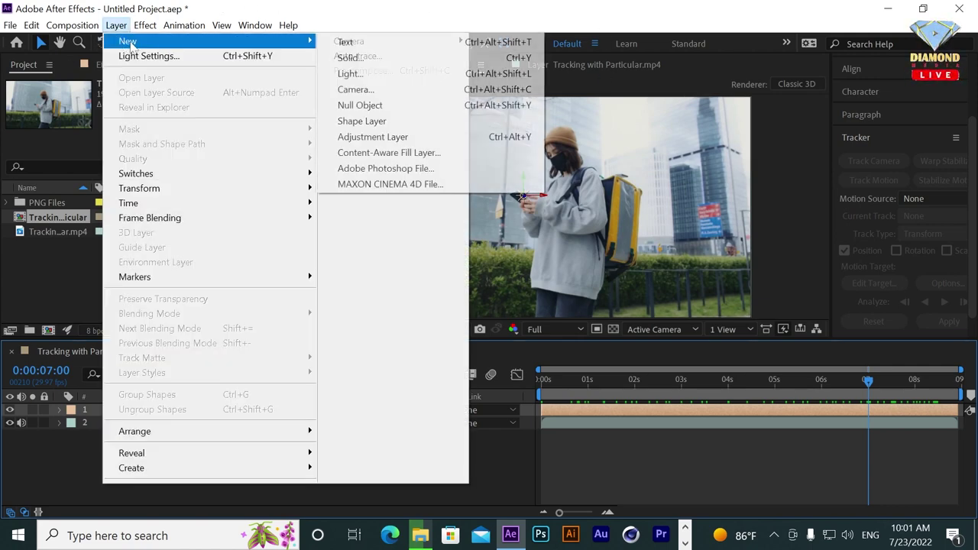
pyautogui.click(365, 58)
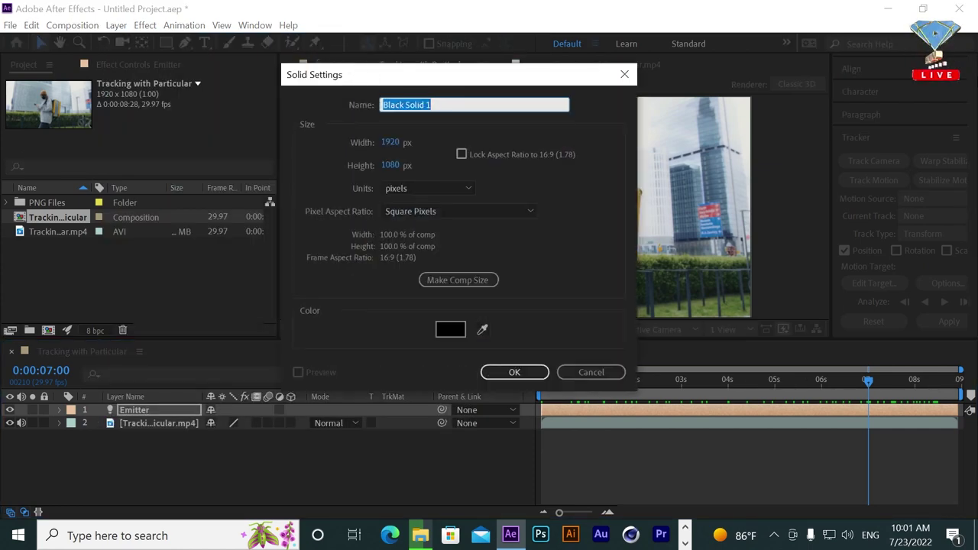
pyautogui.write('Particle')
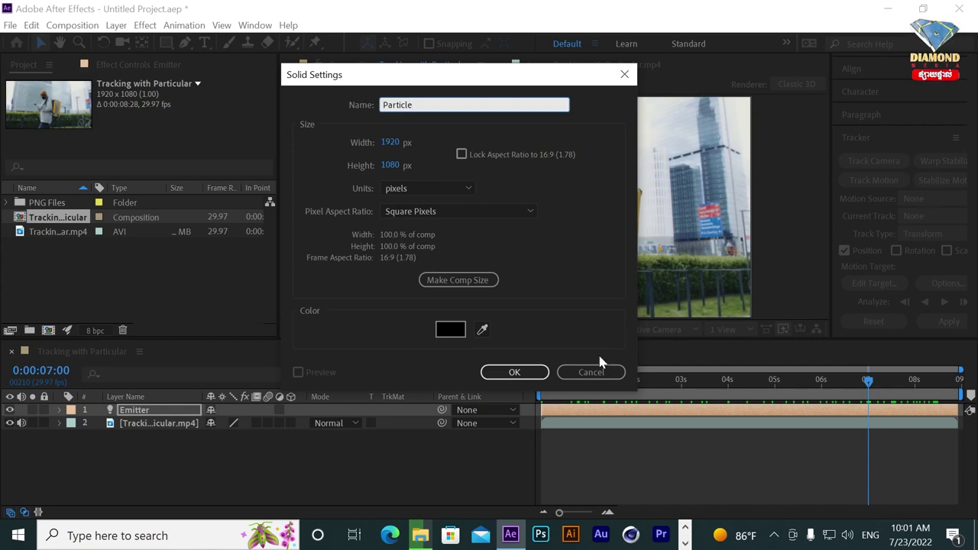
pyautogui.click(514, 372)
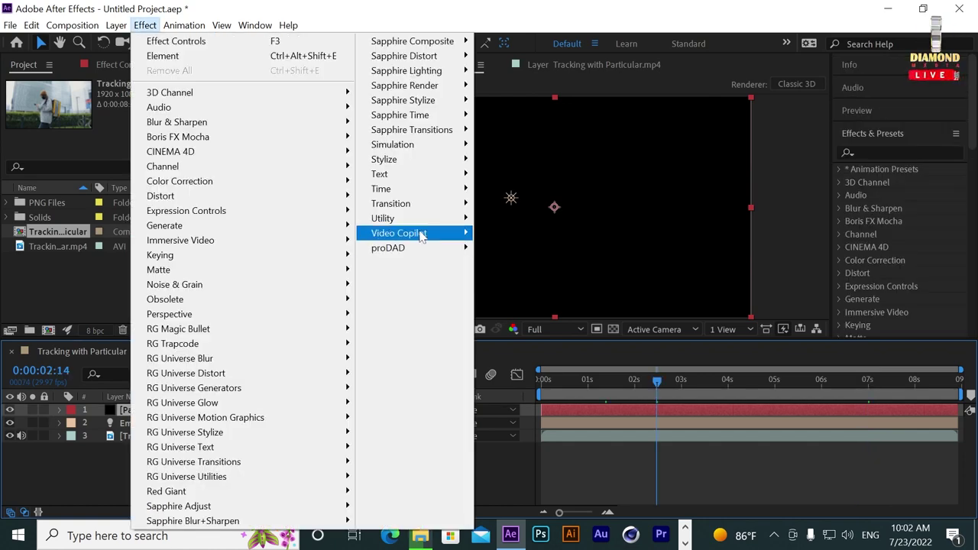
pyautogui.moveTo(422, 236)
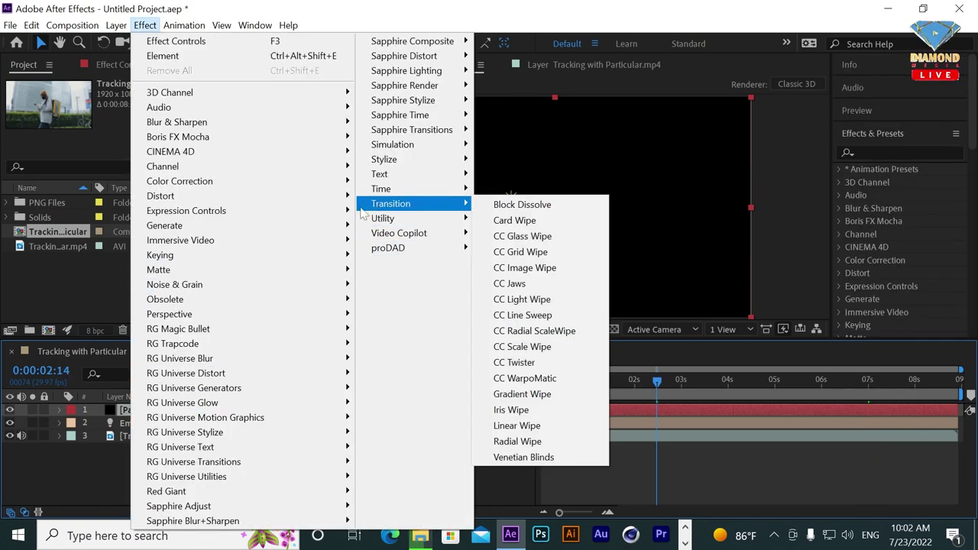
# - Drag Particular from the RG Trapcode category in Effects & Presets onto the Particle solid
pyautogui.moveTo(197, 348)
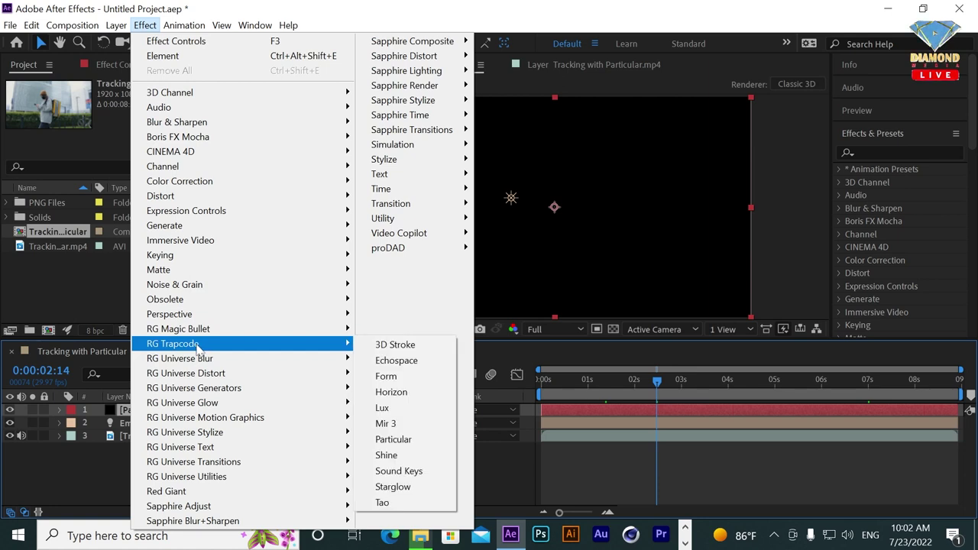
pyautogui.click(397, 440)
pyautogui.scroll(-2, 876, 239)
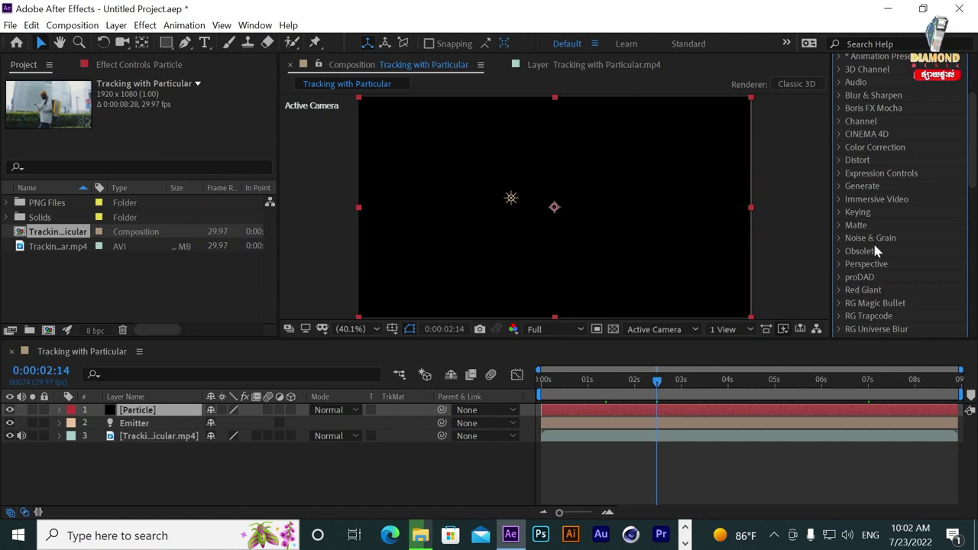
pyautogui.scroll(-1, 871, 244)
pyautogui.click(838, 288)
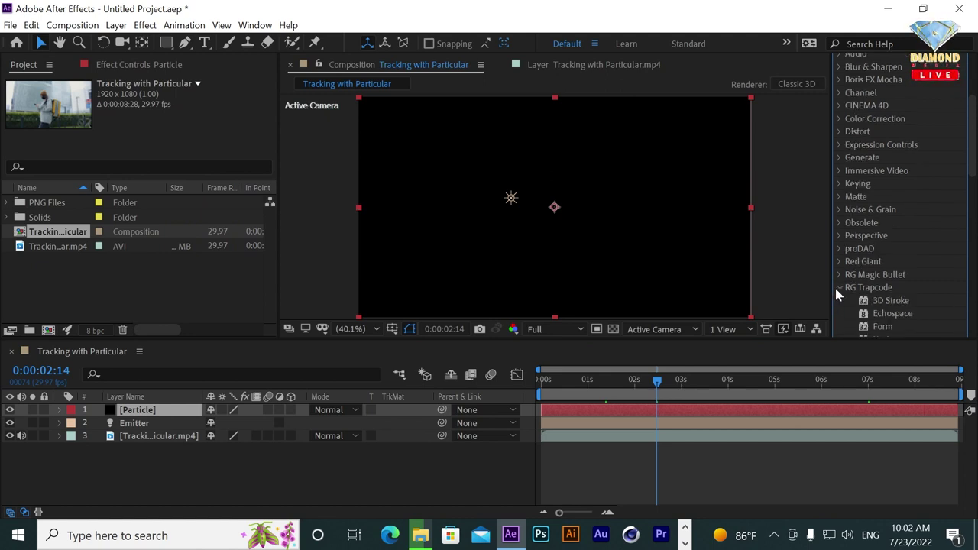
pyautogui.scroll(-2, 911, 286)
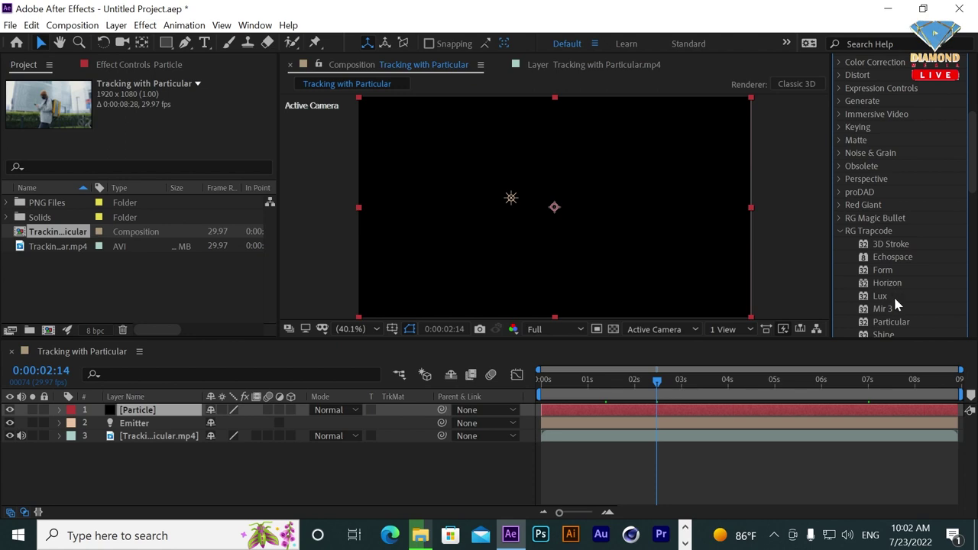
pyautogui.moveTo(892, 320); pyautogui.dragTo(696, 408)
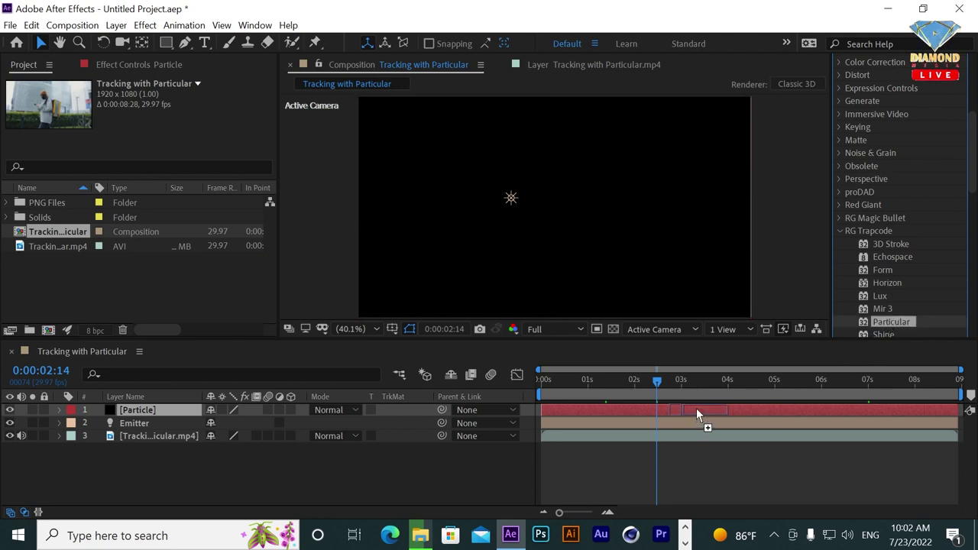
pyautogui.moveTo(697, 409); pyautogui.dragTo(697, 415)
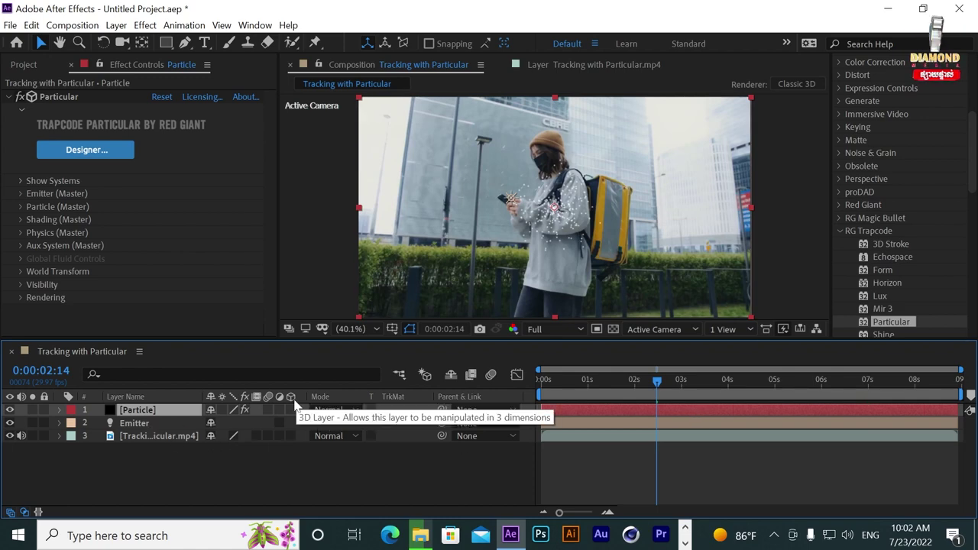
# - Set the Particle layer's Emitter (Master) Emitter Type to Light(s) and preview the stream
pyautogui.click(130, 425)
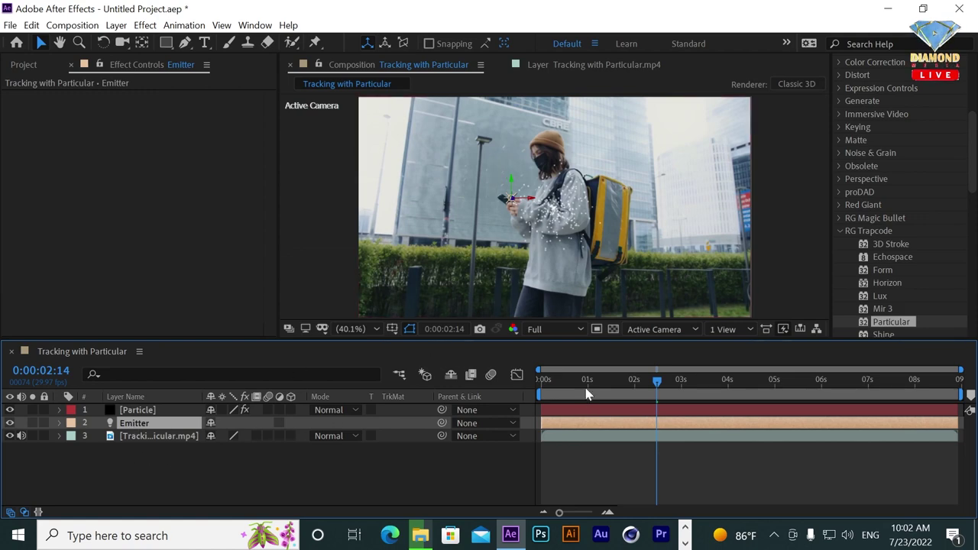
pyautogui.moveTo(589, 395); pyautogui.dragTo(573, 409)
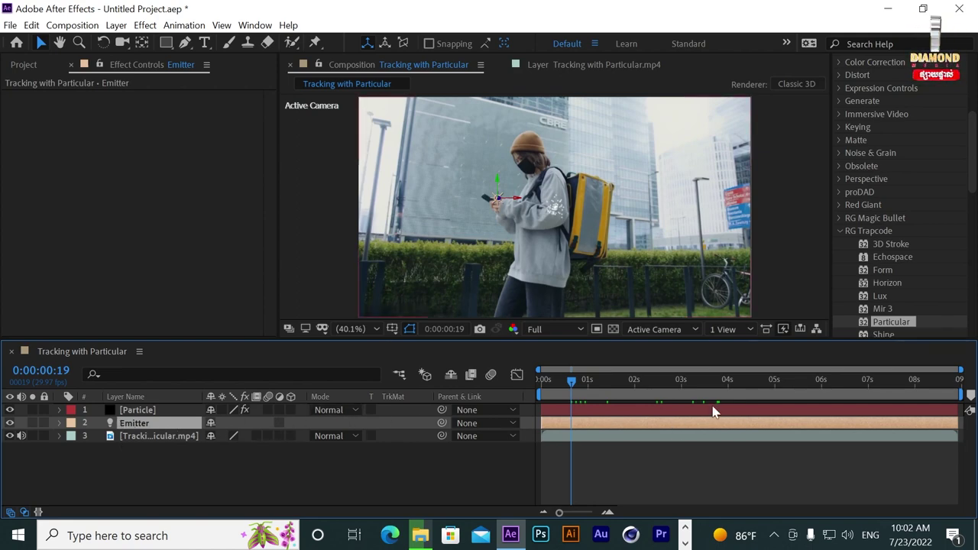
pyautogui.click(573, 413)
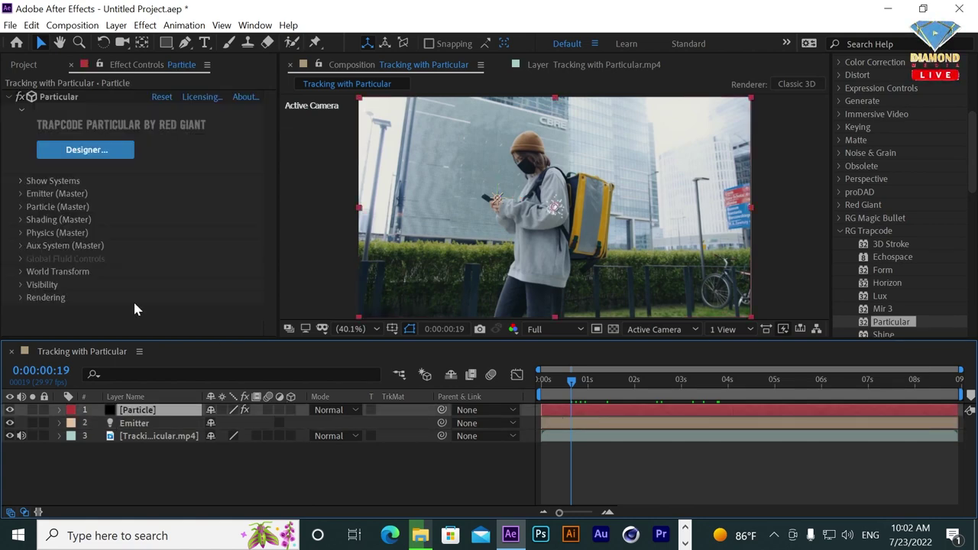
pyautogui.click(21, 194)
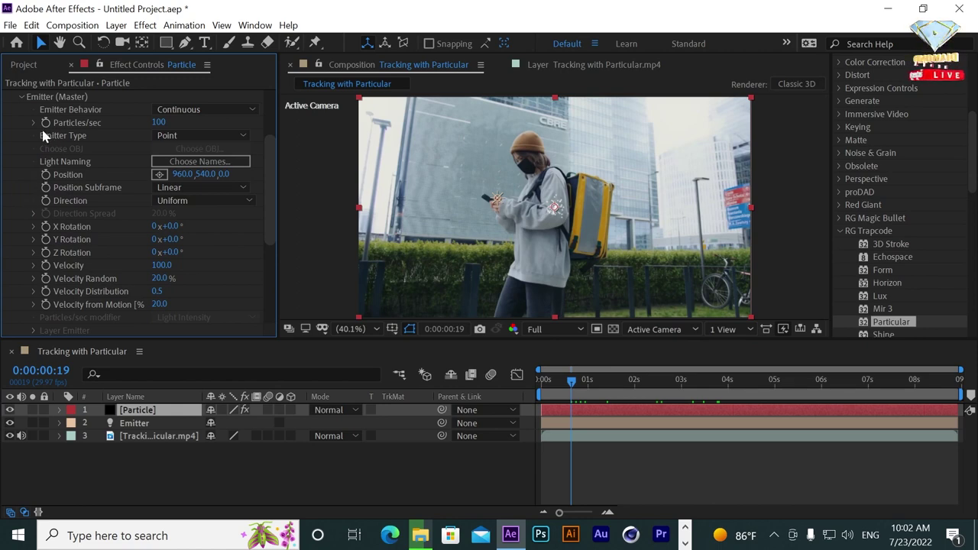
pyautogui.click(191, 135)
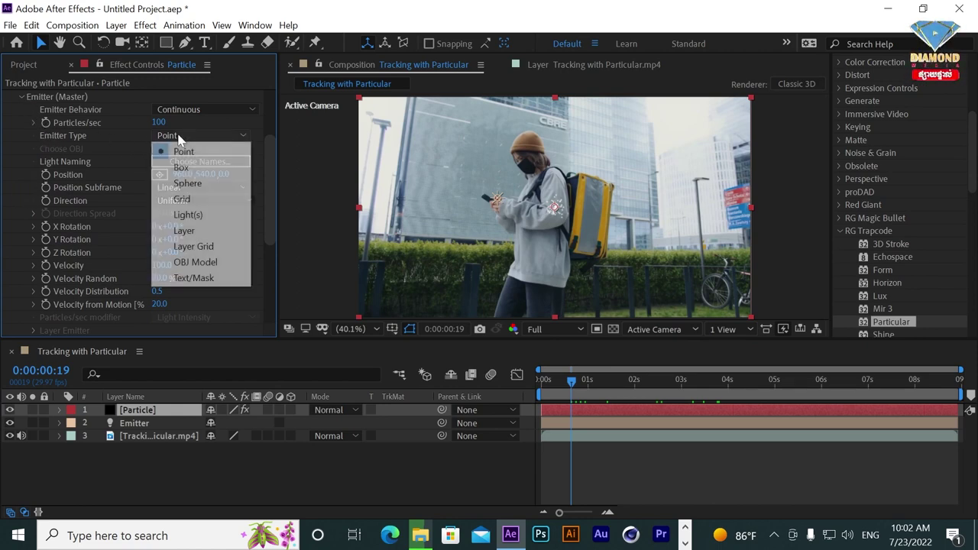
pyautogui.click(199, 217)
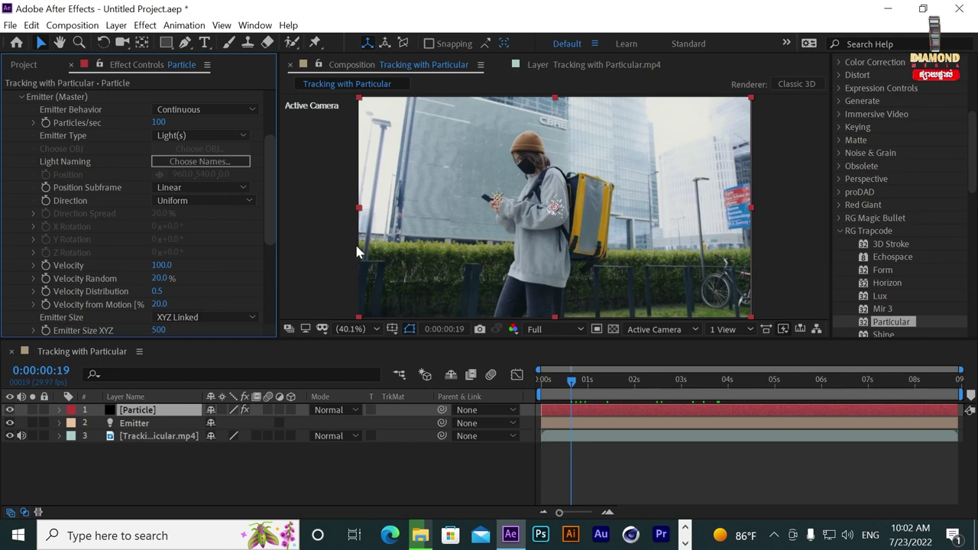
pyautogui.moveTo(585, 391); pyautogui.dragTo(861, 390)
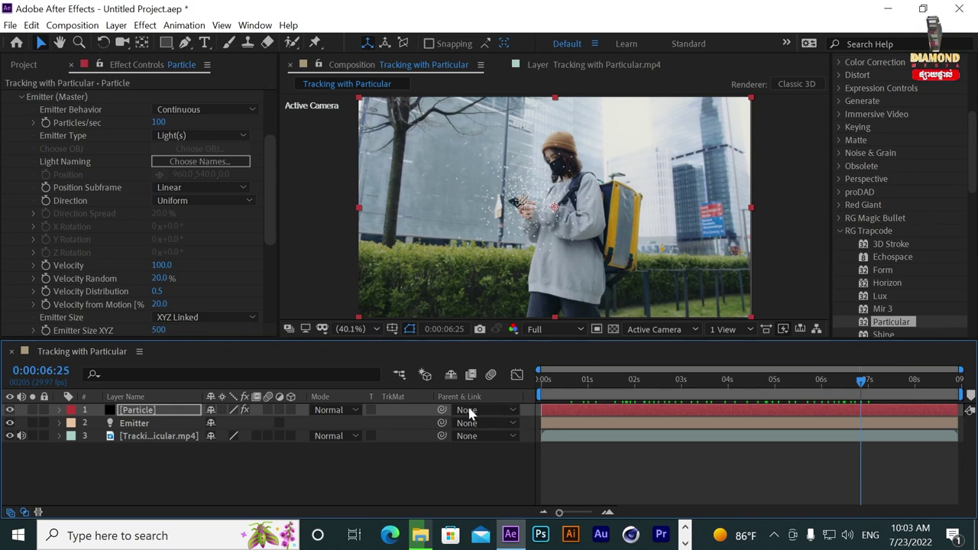
pyautogui.moveTo(544, 380); pyautogui.dragTo(810, 382)
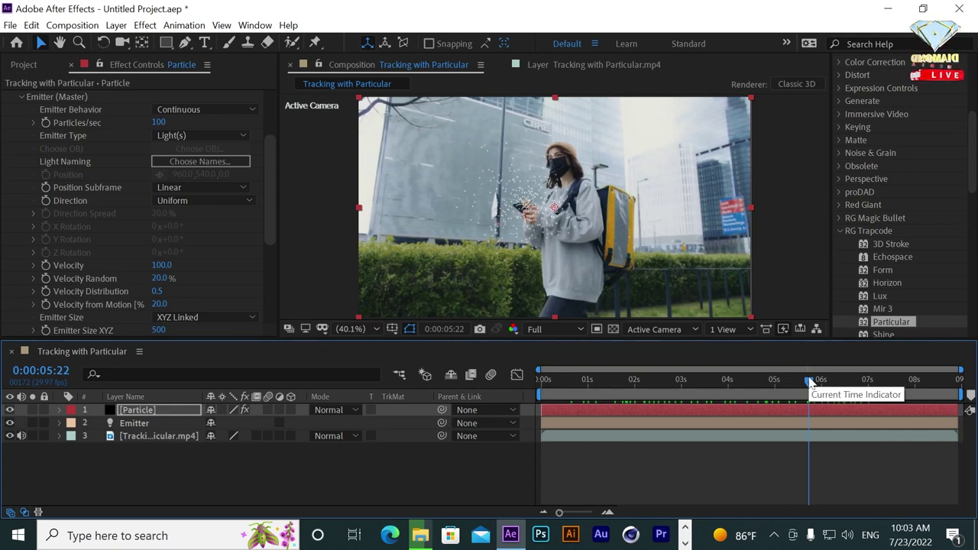
pyautogui.click(656, 232)
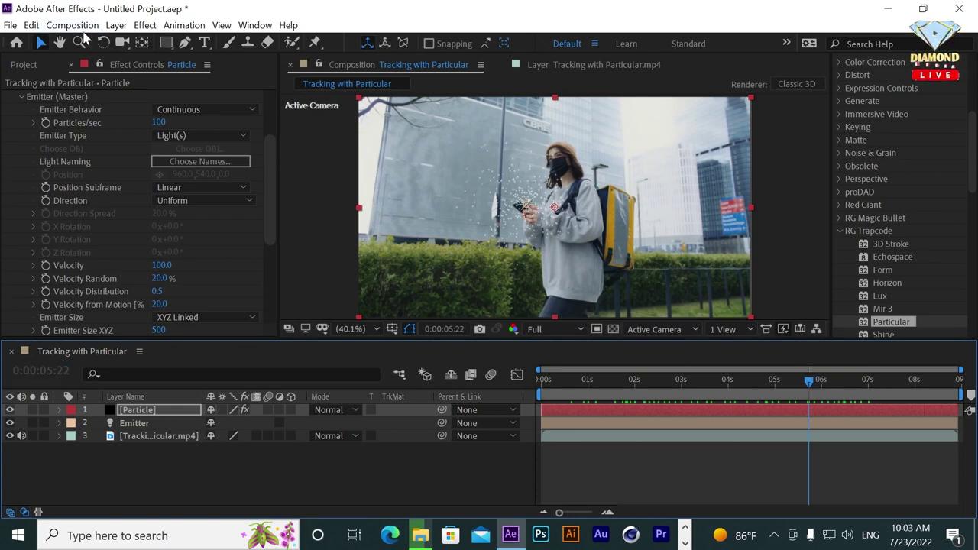
# - Create a new composition named Emoji
pyautogui.click(86, 25)
pyautogui.click(99, 42)
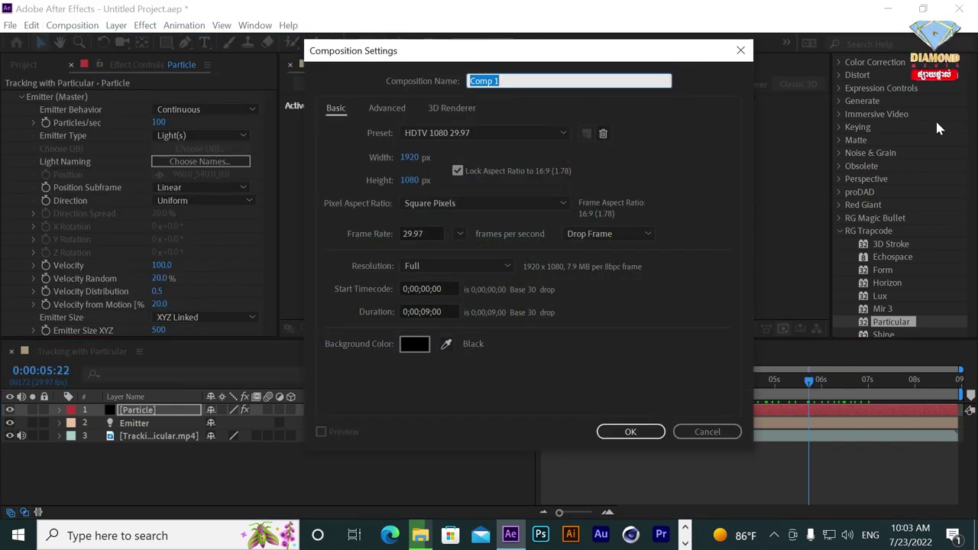
pyautogui.write('Emoji')
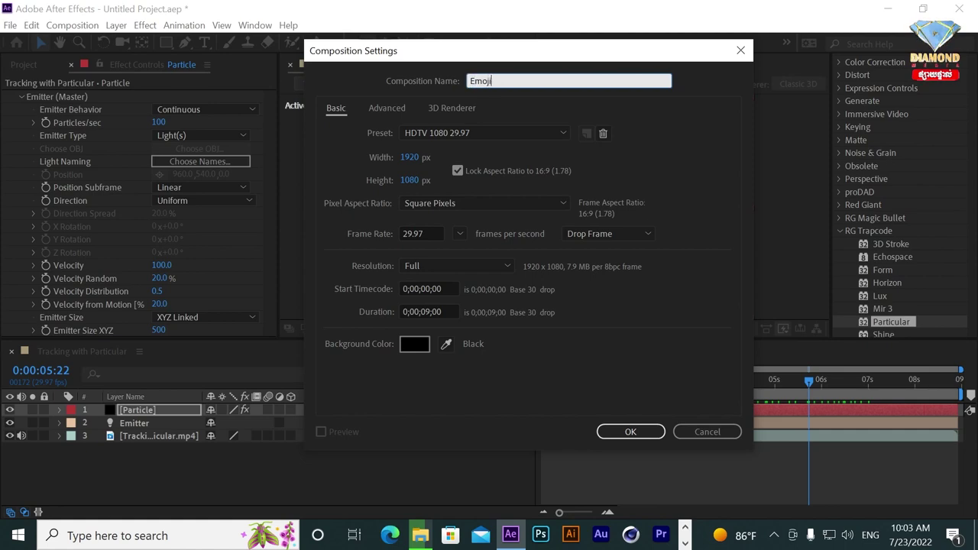
pyautogui.click(638, 433)
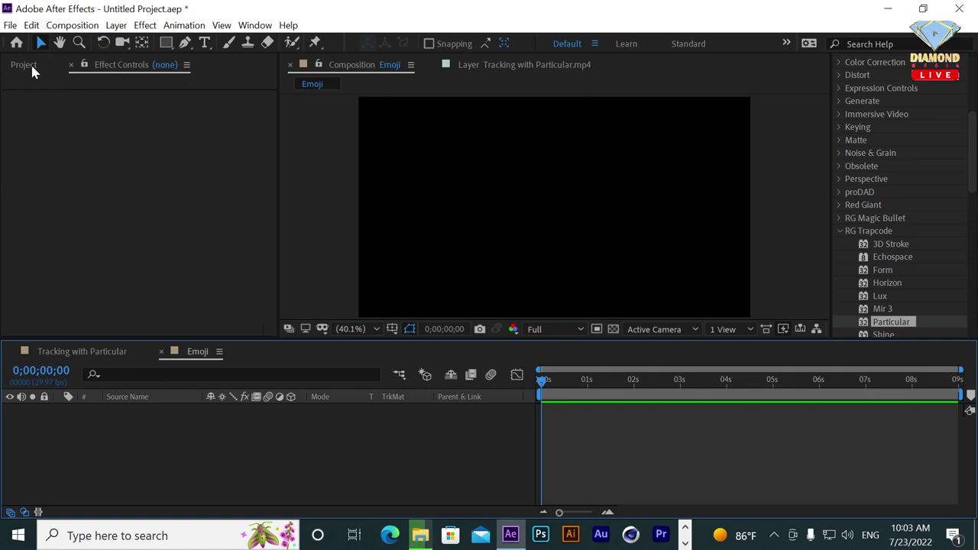
# - Add all the PNG Files emoji images to the Emoji timeline as stacked layers
pyautogui.click(27, 64)
pyautogui.doubleClick(46, 217)
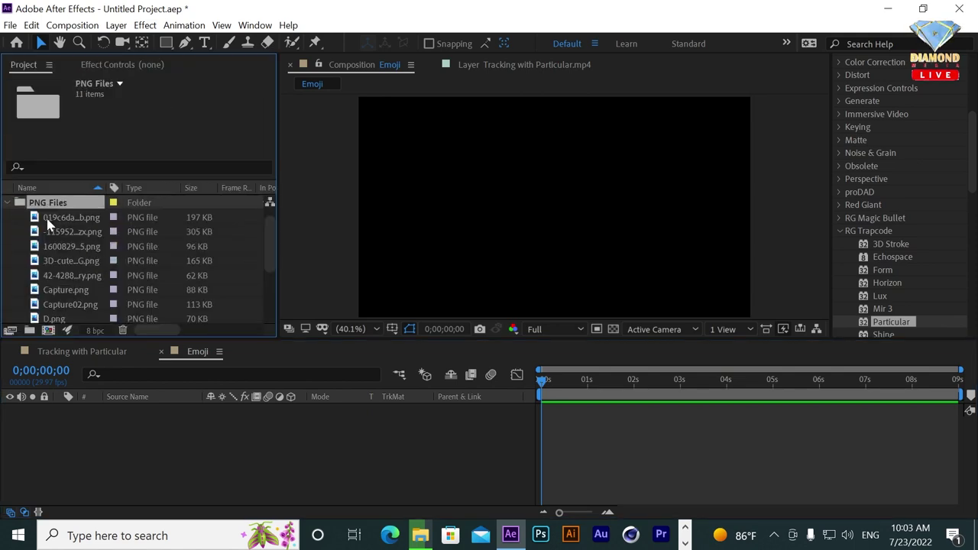
pyautogui.click(53, 217)
pyautogui.scroll(-3, 73, 242)
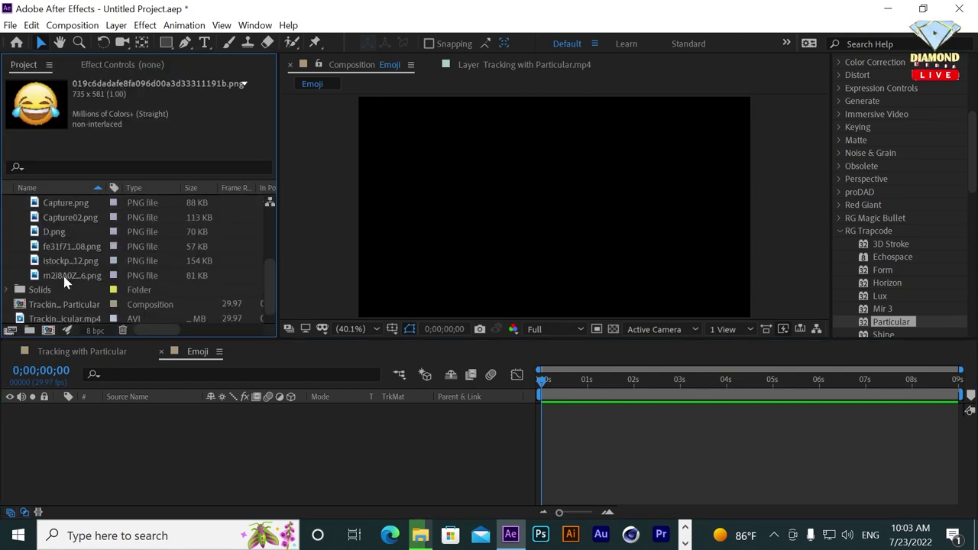
pyautogui.keyDown('shift'); pyautogui.click(73, 275); pyautogui.keyUp('shift')
pyautogui.scroll(3, 85, 253)
pyautogui.moveTo(80, 220); pyautogui.dragTo(98, 427)
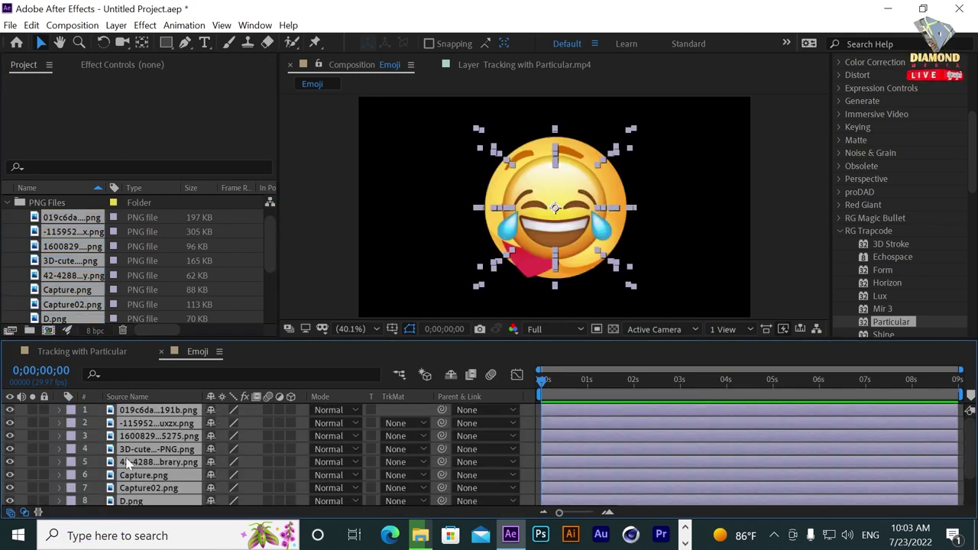
# - Hide the laughing emoji, then scale layer 2 to 72% and layer 3 to 106%
pyautogui.click(667, 256)
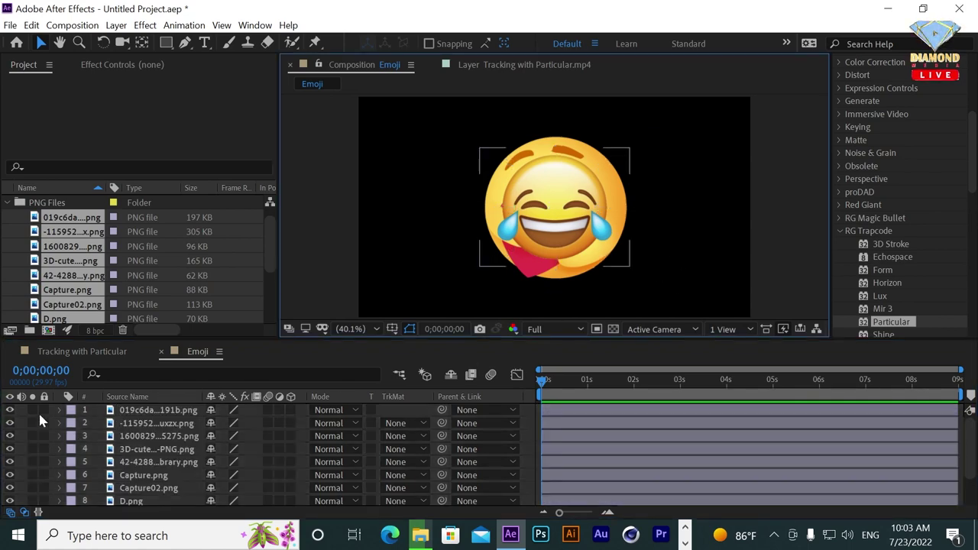
pyautogui.click(9, 412)
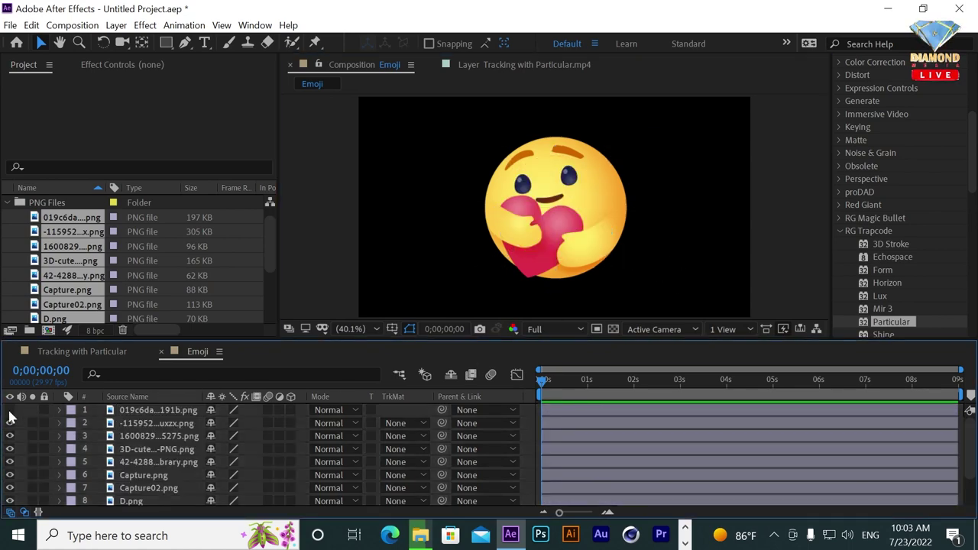
pyautogui.click(157, 426)
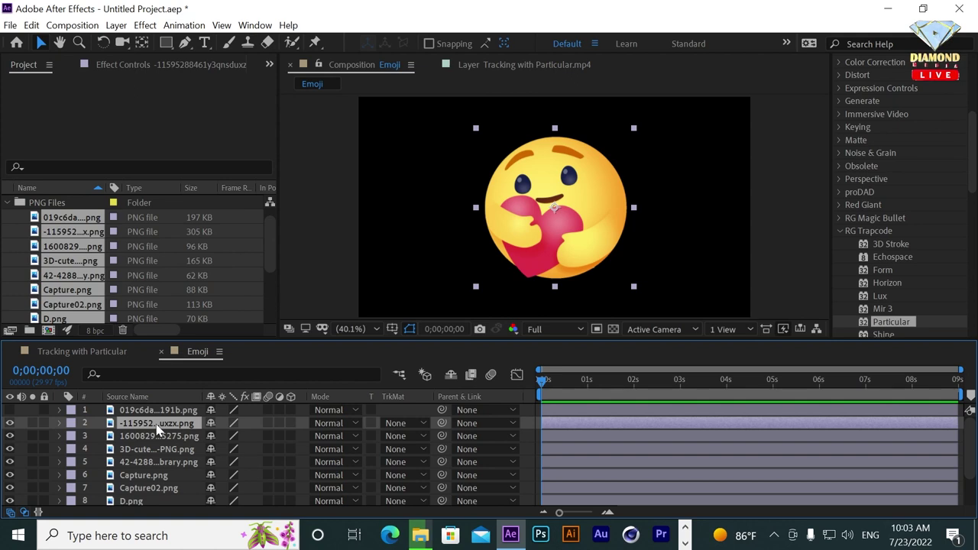
pyautogui.press('s')
pyautogui.moveTo(233, 436); pyautogui.dragTo(212, 436)
pyautogui.click(163, 449)
pyautogui.press('s')
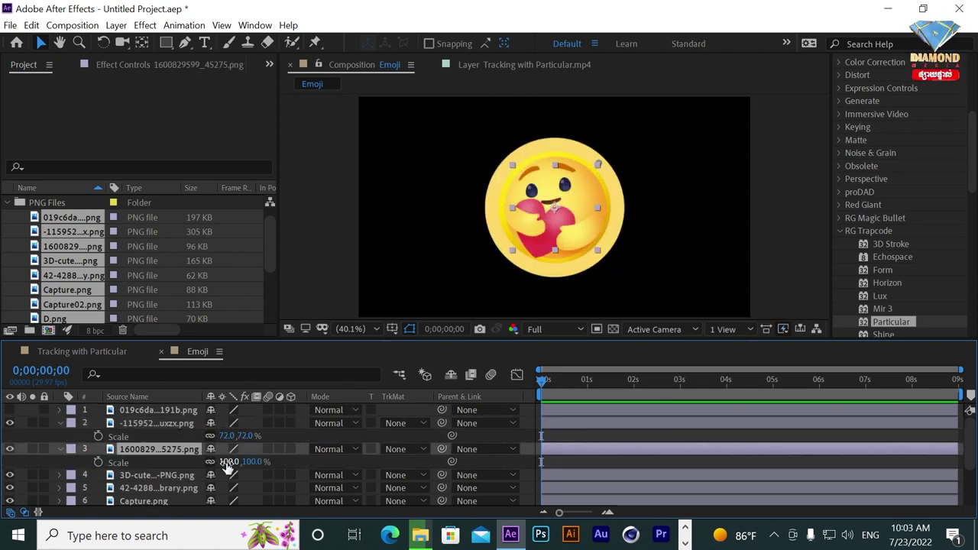
pyautogui.moveTo(228, 463); pyautogui.dragTo(232, 464)
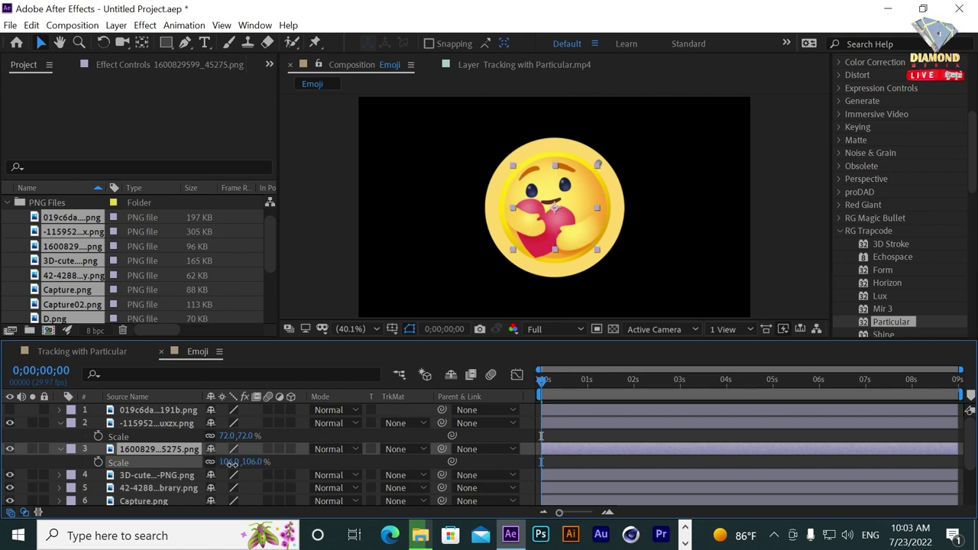
# - Scale layer 4 to 102% and layer 11 to 75%
pyautogui.click(149, 476)
pyautogui.press('s')
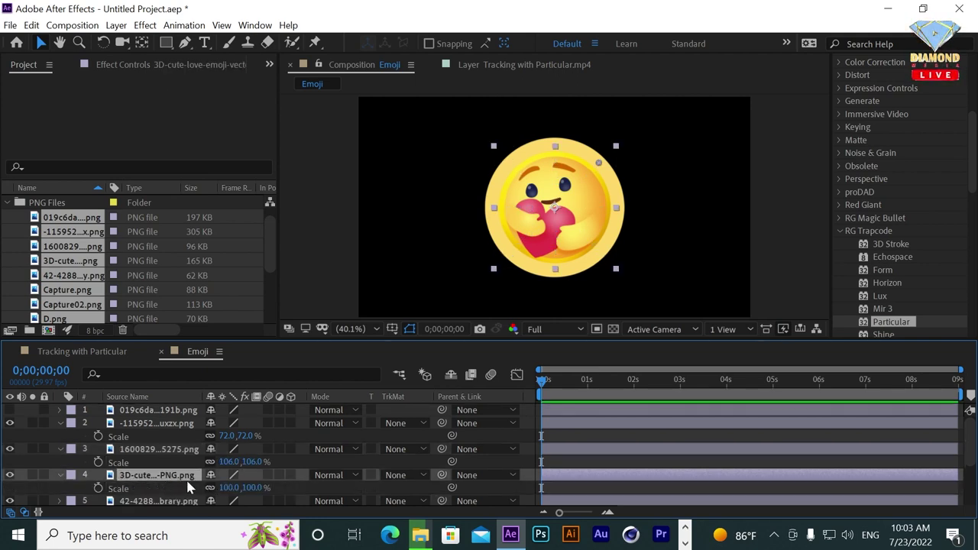
pyautogui.moveTo(230, 491); pyautogui.dragTo(232, 490)
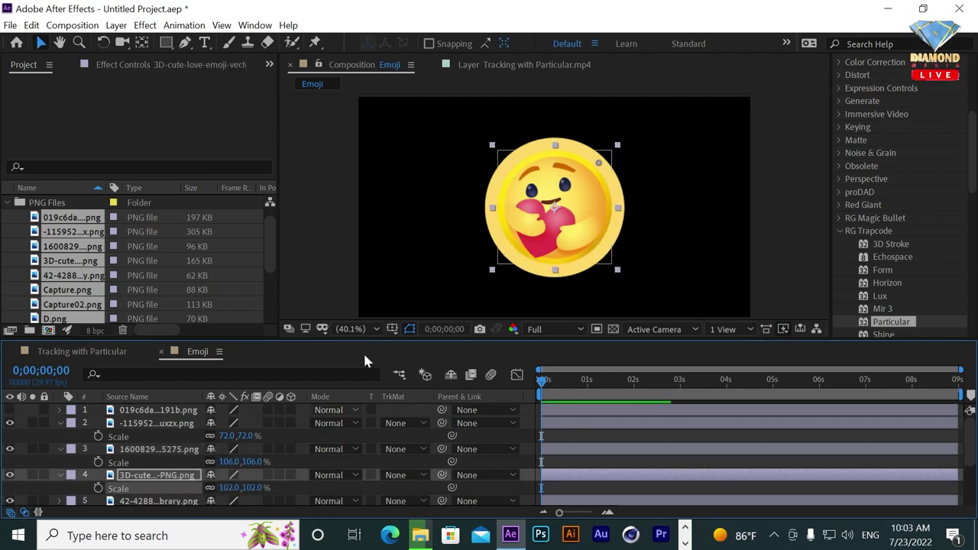
pyautogui.moveTo(374, 339); pyautogui.dragTo(374, 260)
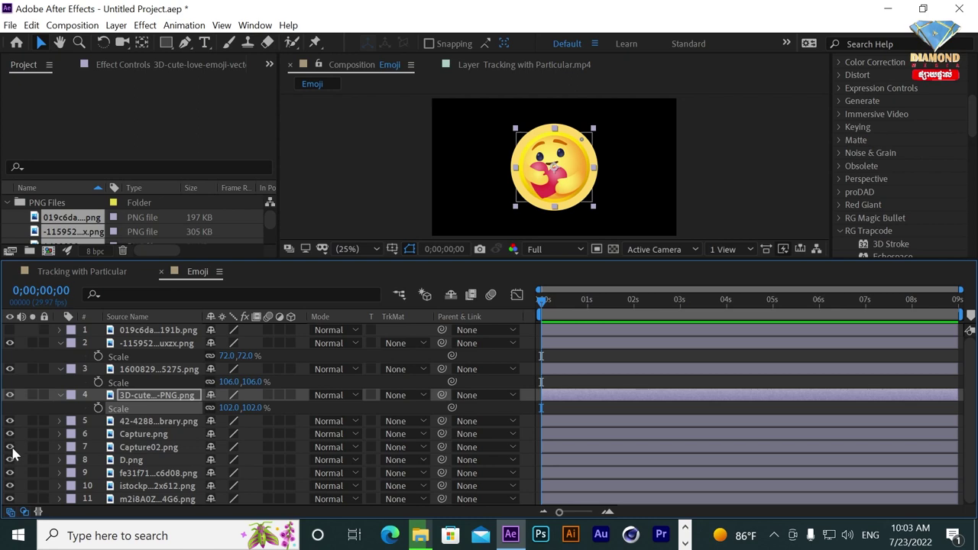
pyautogui.click(10, 486)
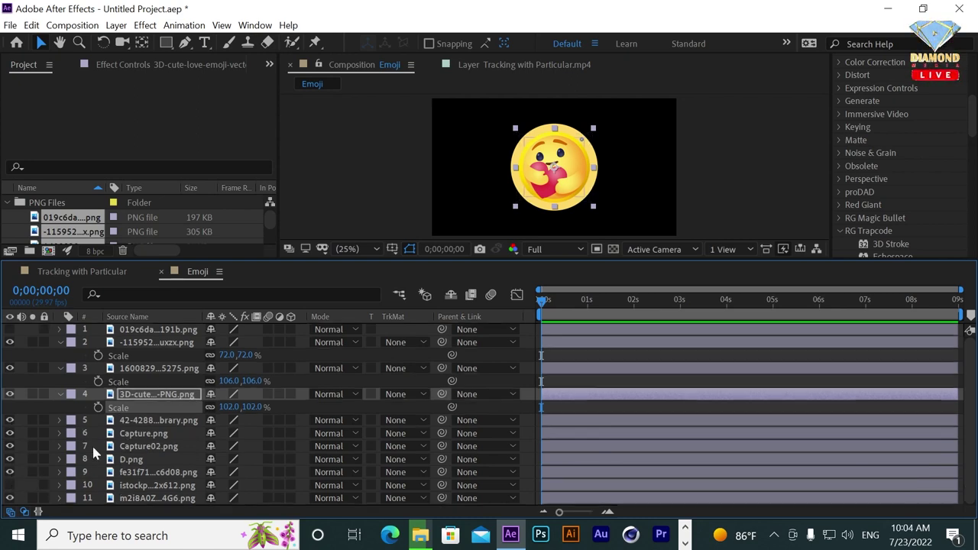
pyautogui.click(10, 486)
pyautogui.click(133, 499)
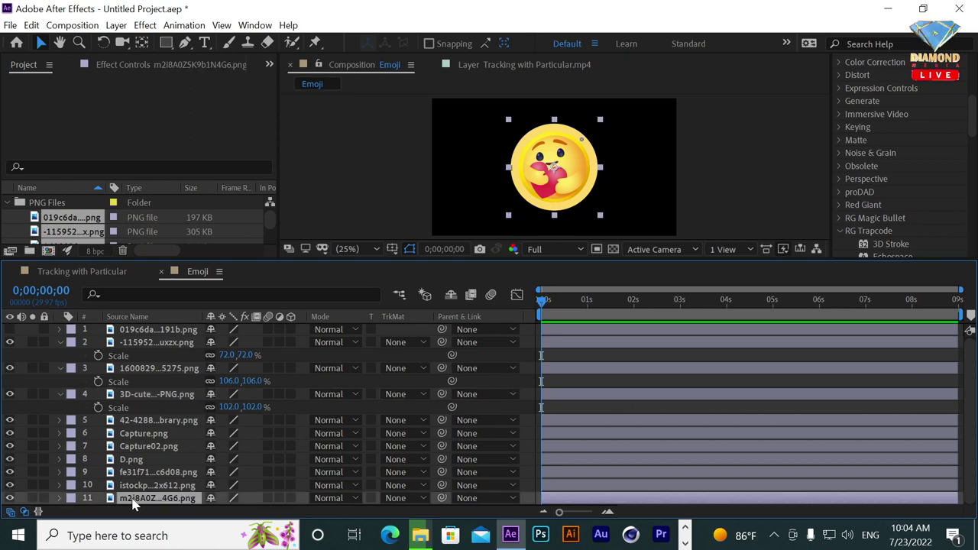
pyautogui.press('s')
pyautogui.moveTo(229, 502); pyautogui.dragTo(210, 502)
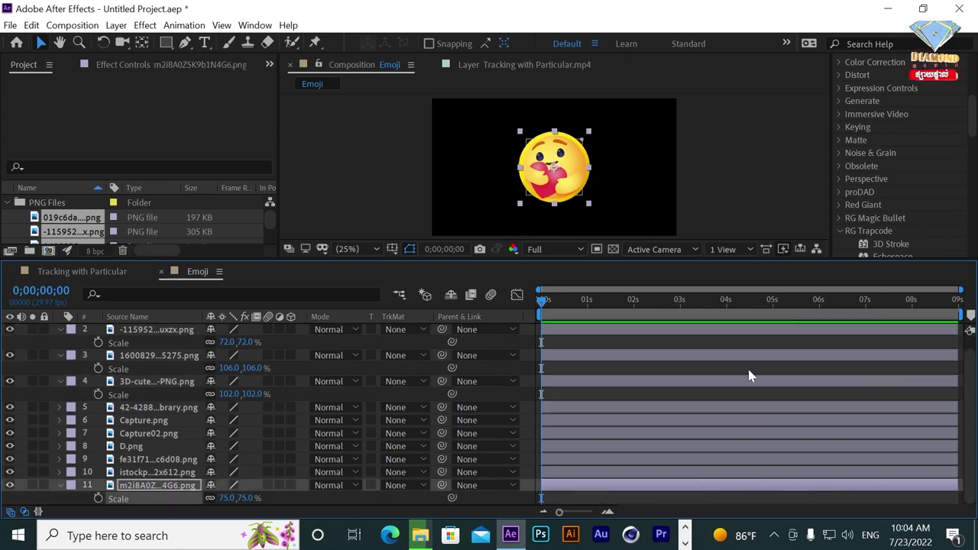
# - Show the laughing emoji again, collapse layers 2–4, and zoom the timeline to frame level
pyautogui.scroll(1, 745, 367)
pyautogui.click(9, 329)
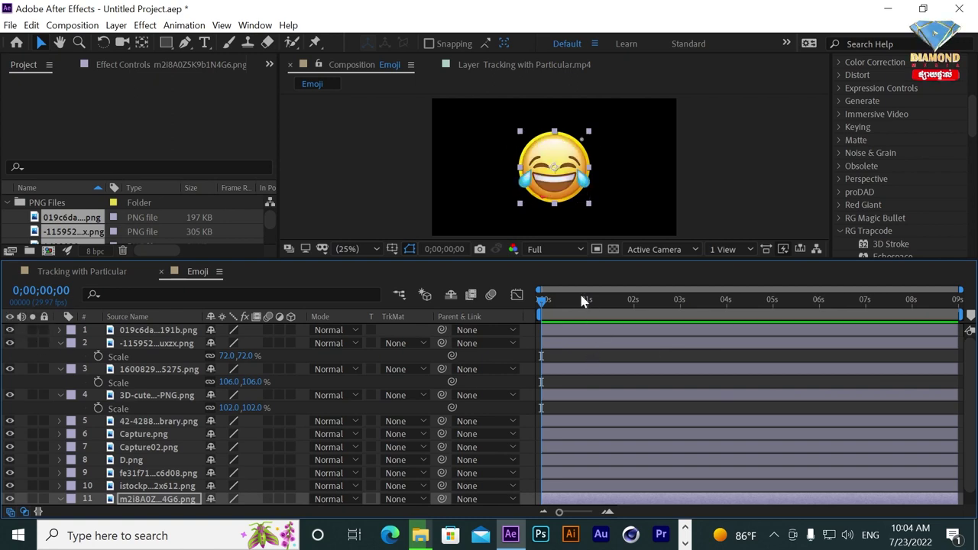
pyautogui.click(59, 344)
pyautogui.click(59, 356)
pyautogui.click(59, 369)
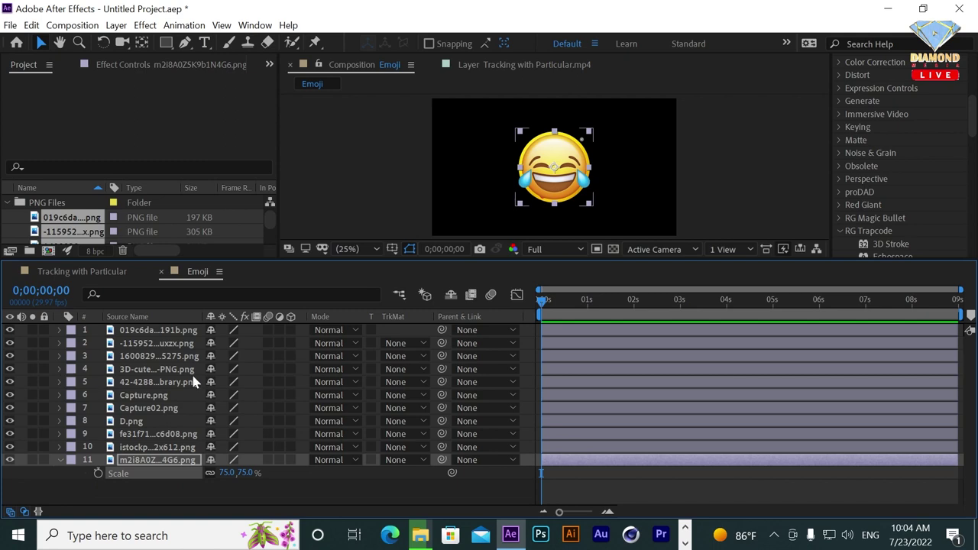
pyautogui.press(';')
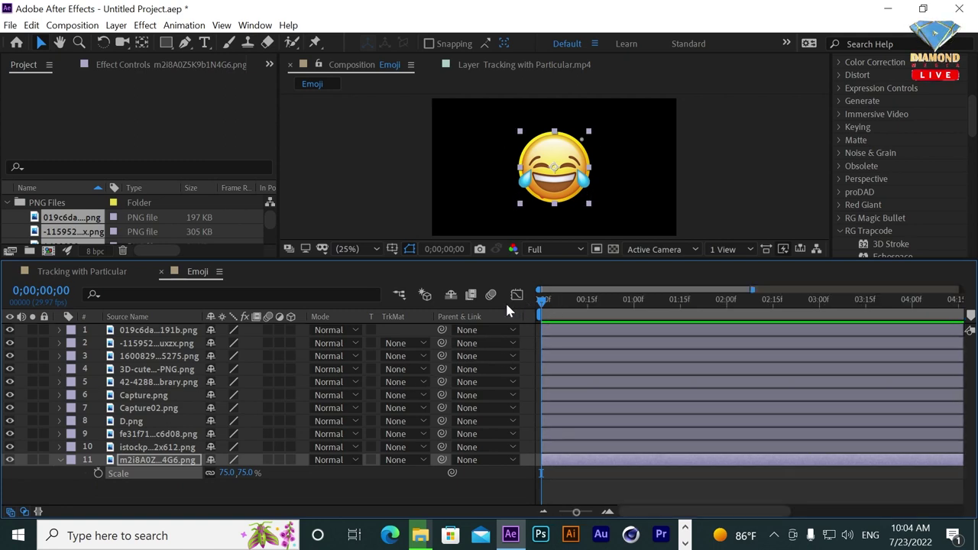
# - Cut all eleven emoji layers down to a single frame each
pyautogui.click(569, 303)
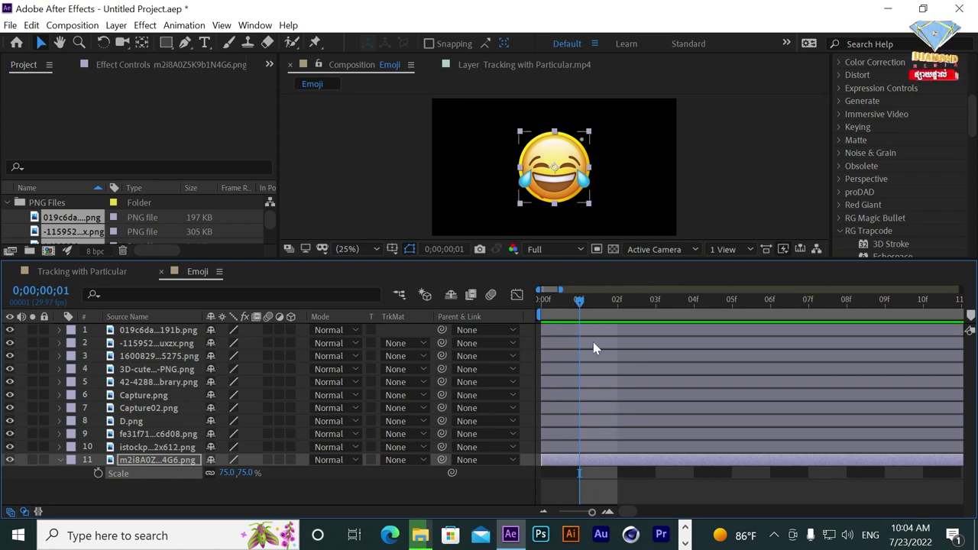
pyautogui.keyDown('shift'); pyautogui.click(595, 329); pyautogui.keyUp('shift')
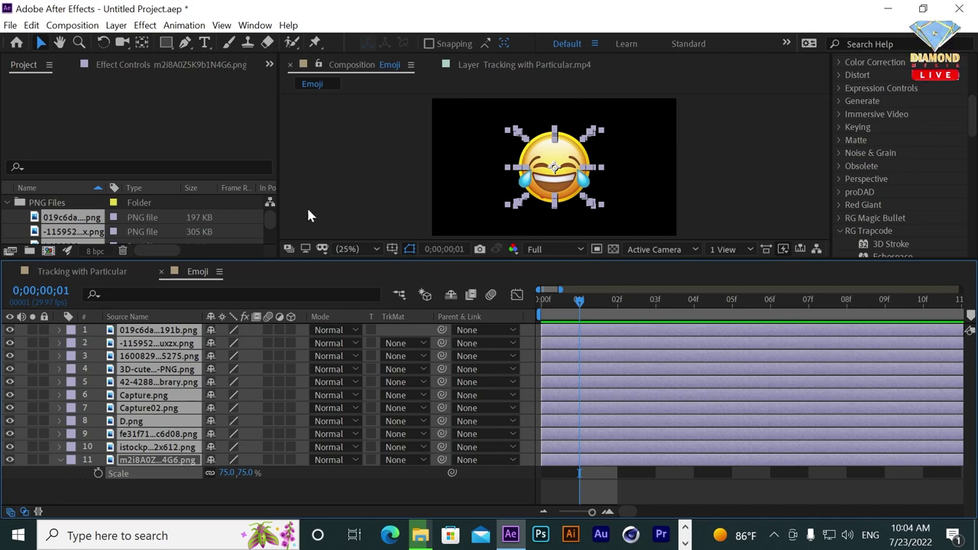
pyautogui.click(31, 26)
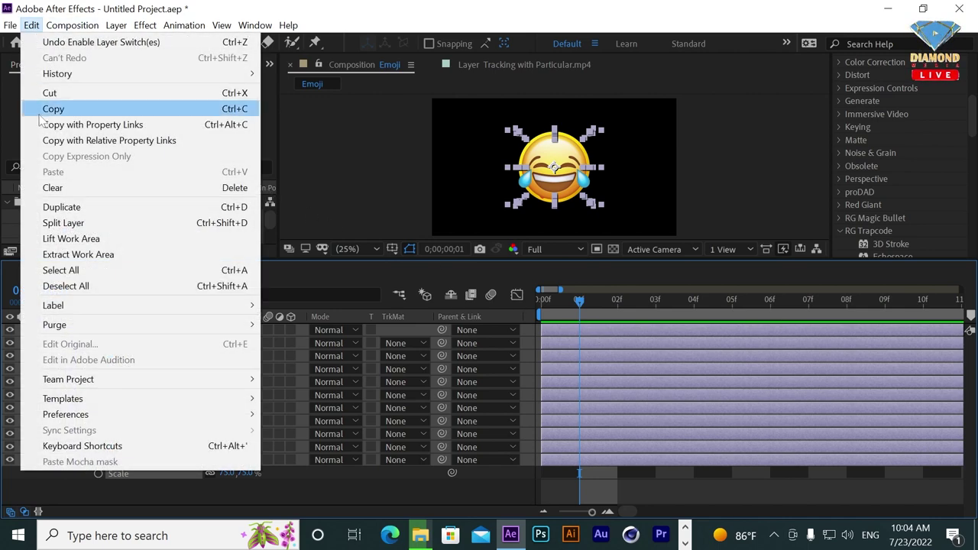
pyautogui.click(61, 223)
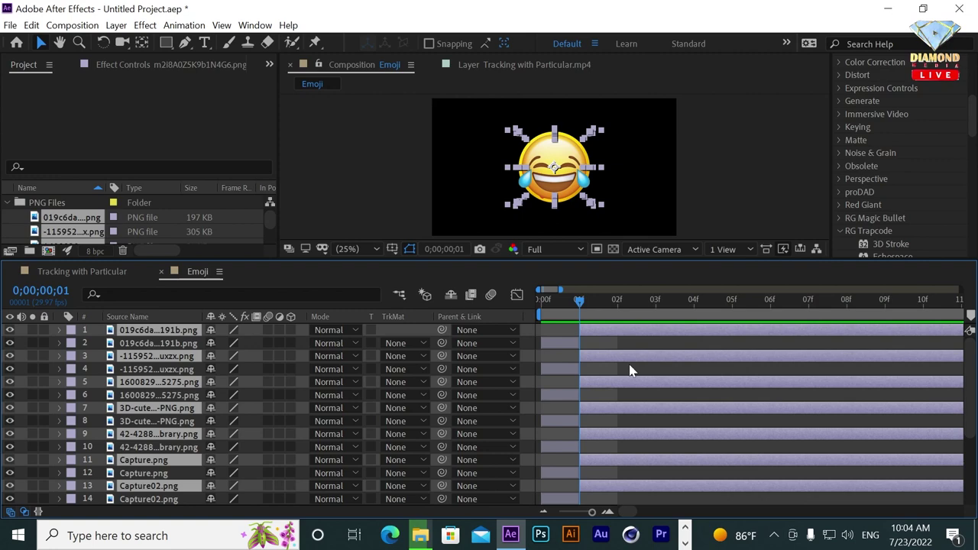
pyautogui.press('Delete')
# - Sequence the eleven one-frame layers one after another
pyautogui.click(566, 334)
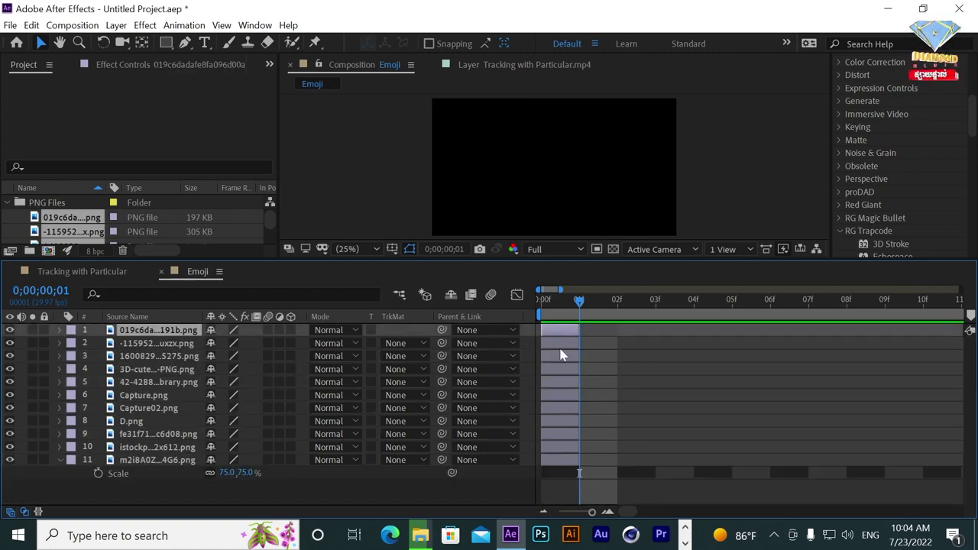
pyautogui.moveTo(572, 349)
pyautogui.mouseDown()
pyautogui.moveTo(615, 348)
pyautogui.moveTo(585, 343)
pyautogui.mouseUp()
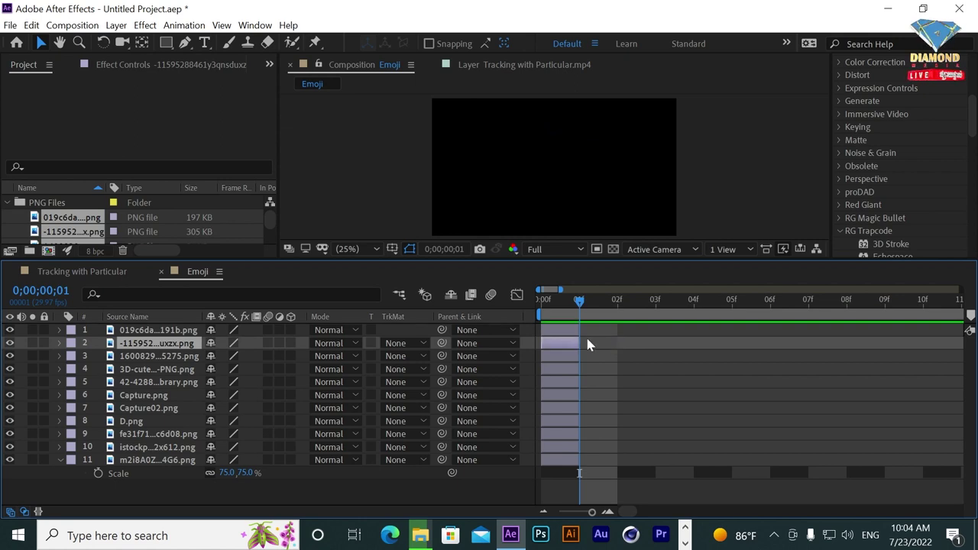
pyautogui.click(574, 332)
pyautogui.keyDown('shift'); pyautogui.click(564, 463); pyautogui.keyUp('shift')
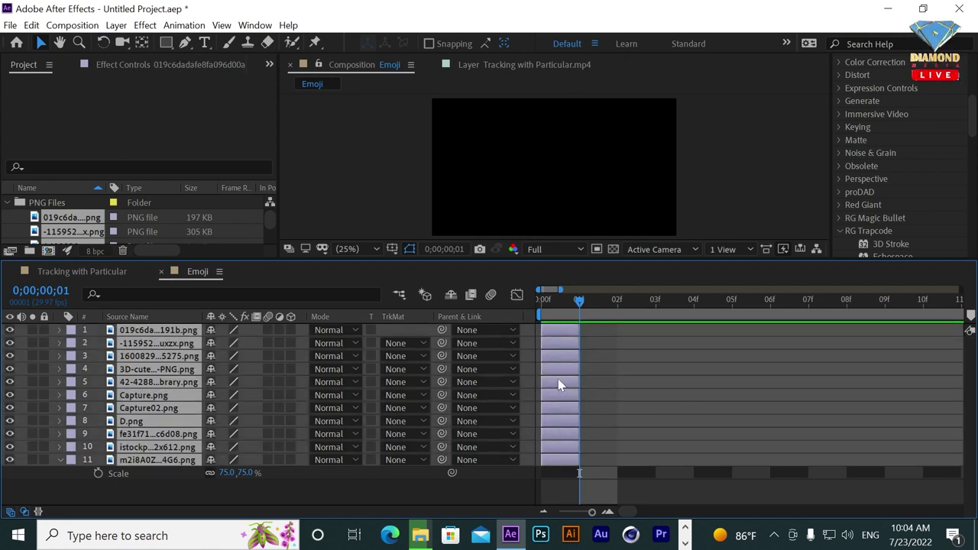
pyautogui.click(188, 27)
pyautogui.moveTo(225, 175)
pyautogui.click(478, 316)
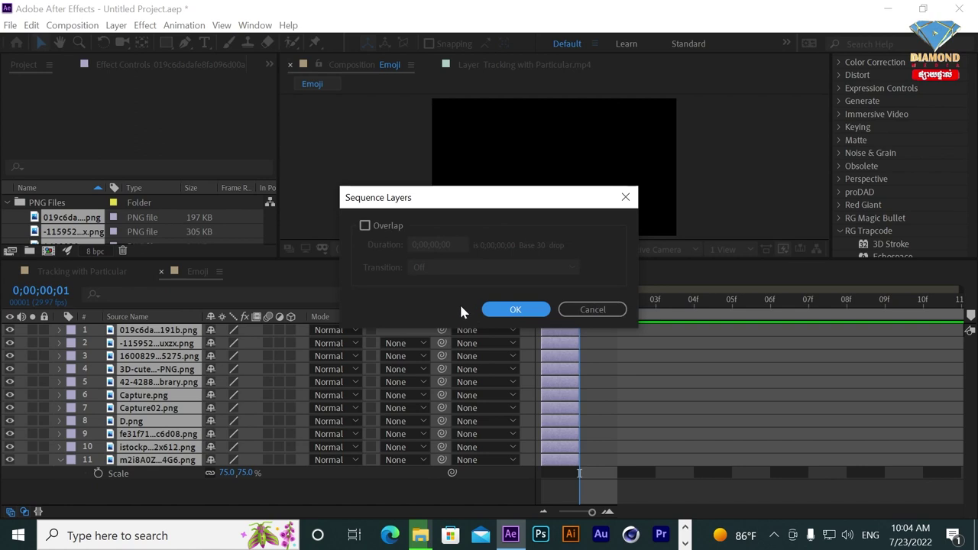
pyautogui.click(513, 308)
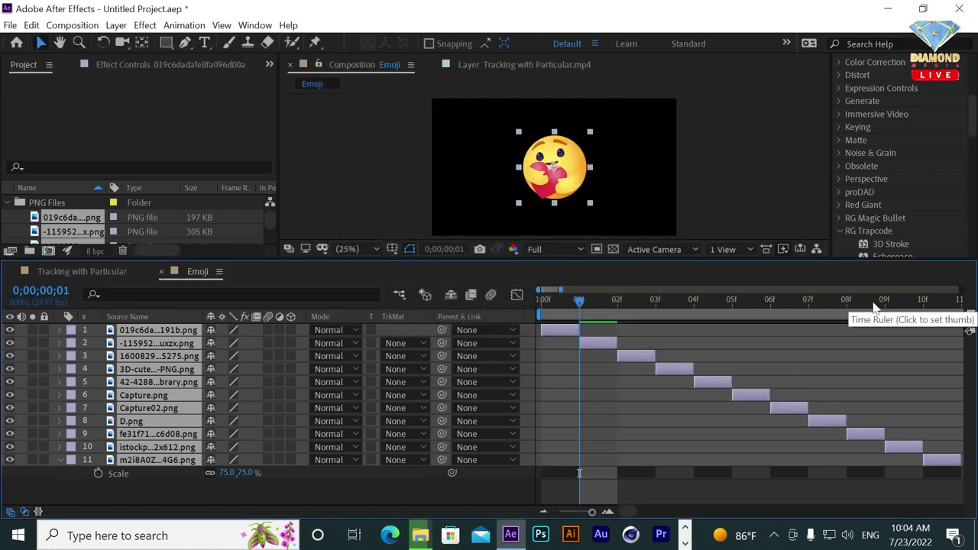
# - Trim the Emoji comp to an 11-frame work area, preview each emoji, and return to Tracking with Particular
pyautogui.press('-')
pyautogui.click(760, 316)
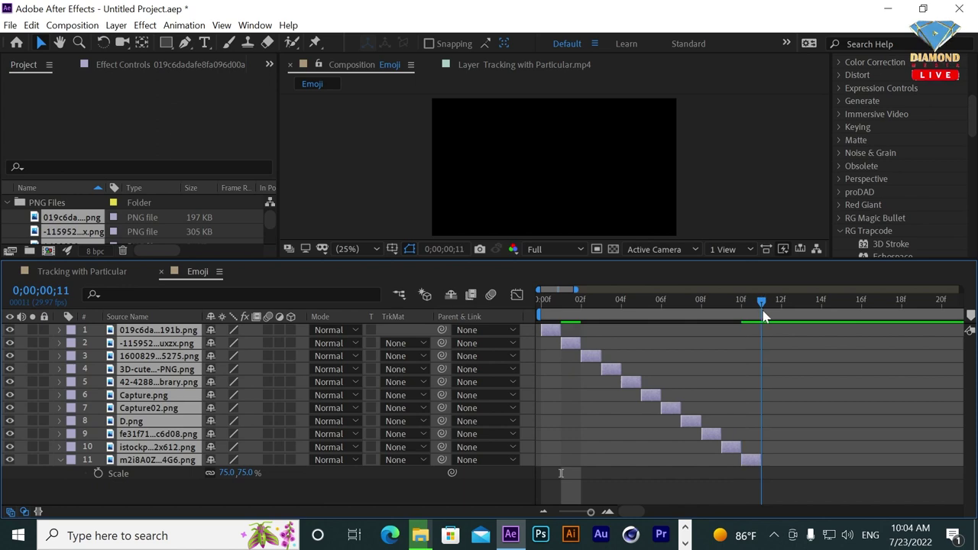
pyautogui.press('=')
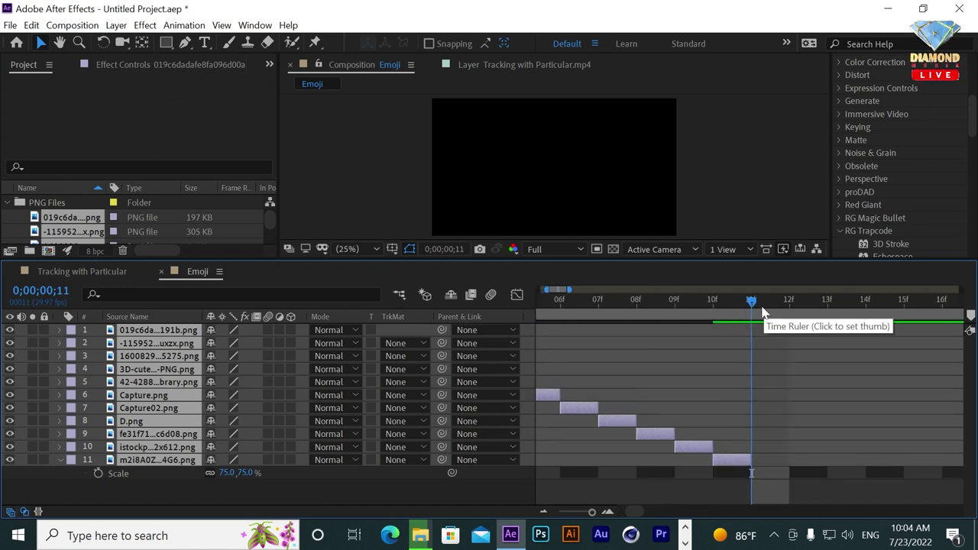
pyautogui.press('n')
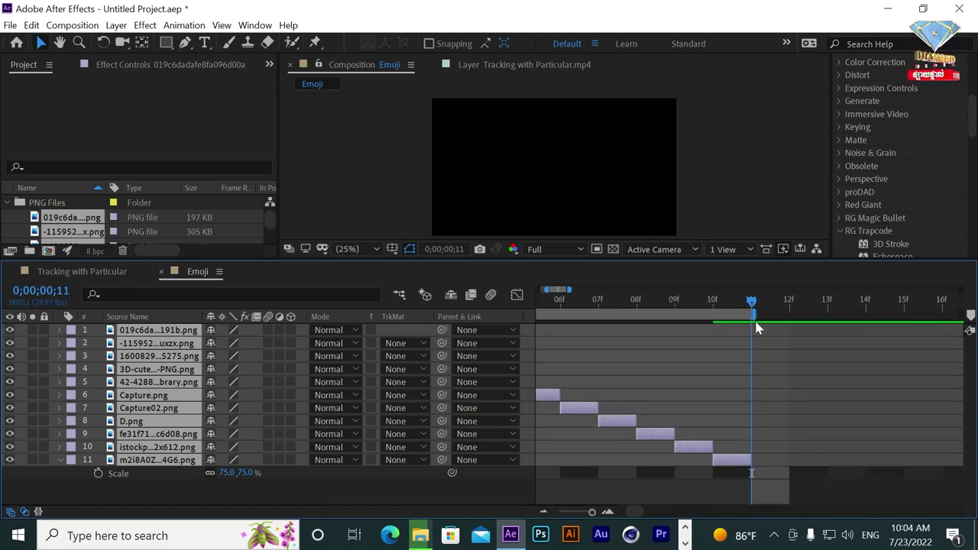
pyautogui.rightClick(731, 320)
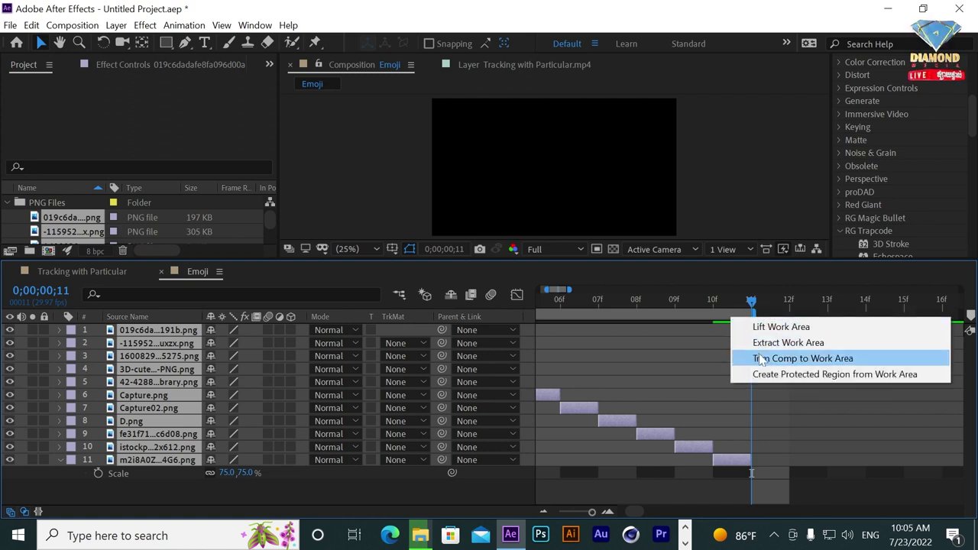
pyautogui.click(761, 359)
pyautogui.click(634, 312)
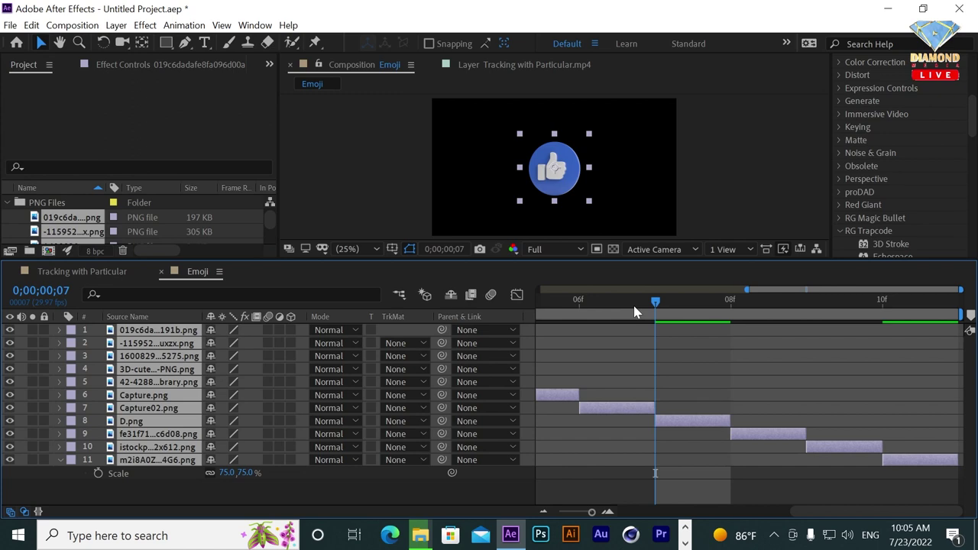
pyautogui.press('-')
pyautogui.press('-')
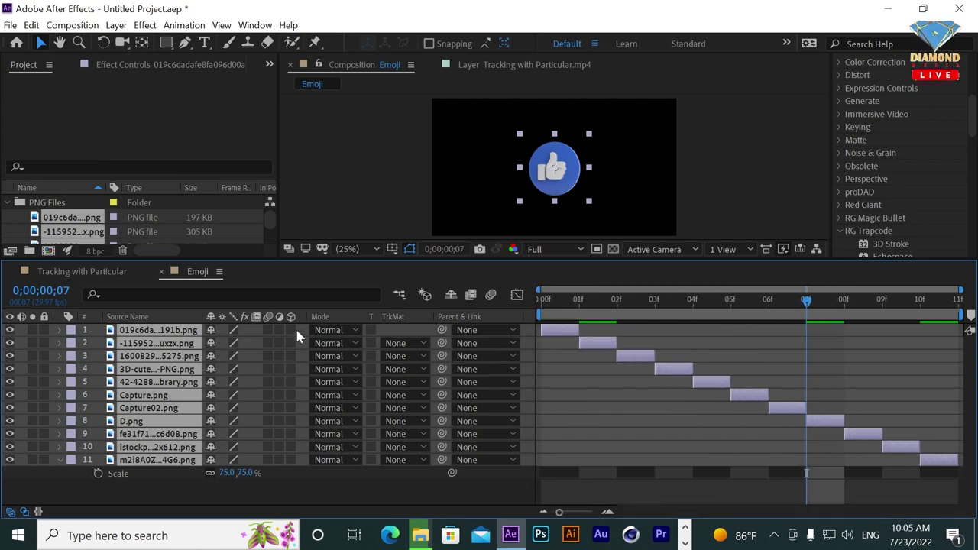
pyautogui.moveTo(552, 300)
pyautogui.mouseDown()
pyautogui.moveTo(675, 318)
pyautogui.moveTo(970, 315)
pyautogui.mouseUp()
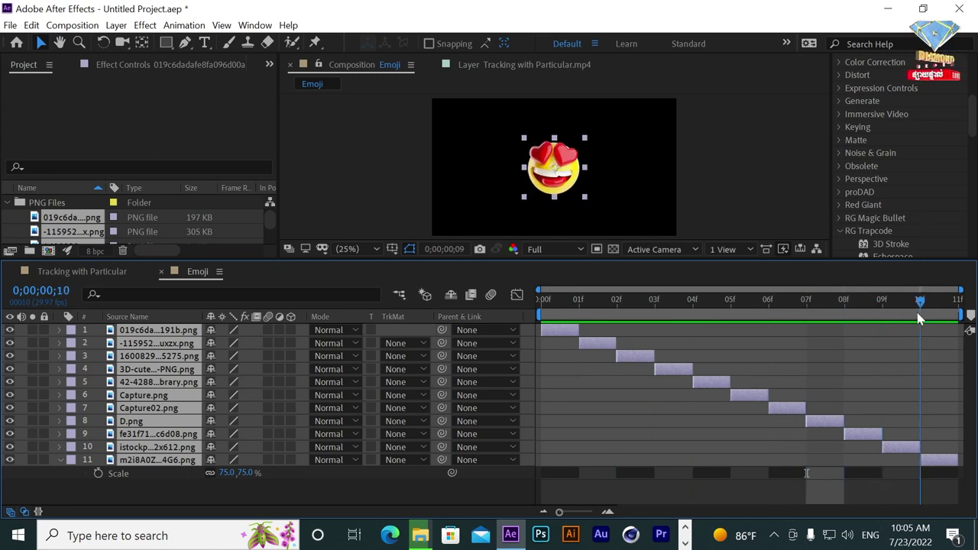
pyautogui.click(85, 272)
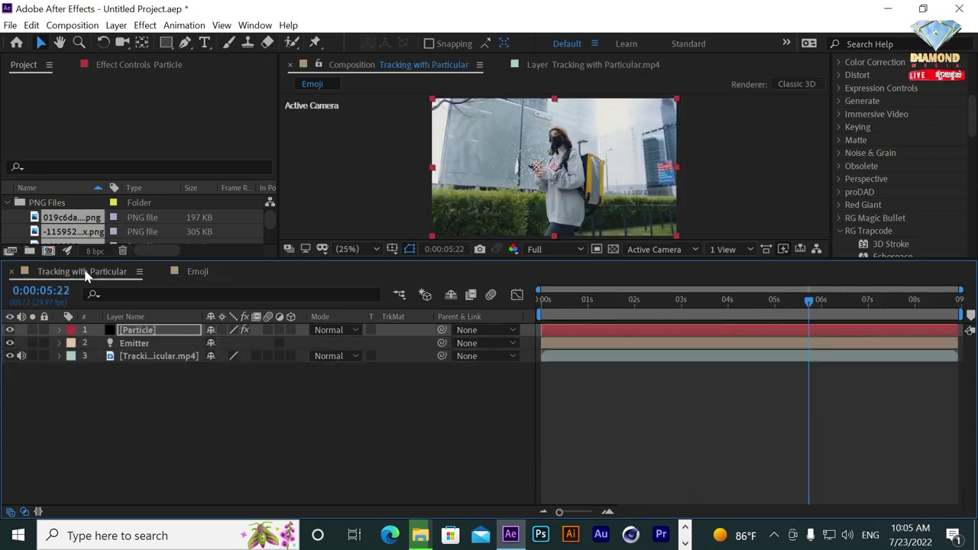
# - Return to 0:00:03:18, add the Emoji comp as layer 4, and show the Particle layer's Particular settings
pyautogui.moveTo(622, 306); pyautogui.dragTo(710, 306)
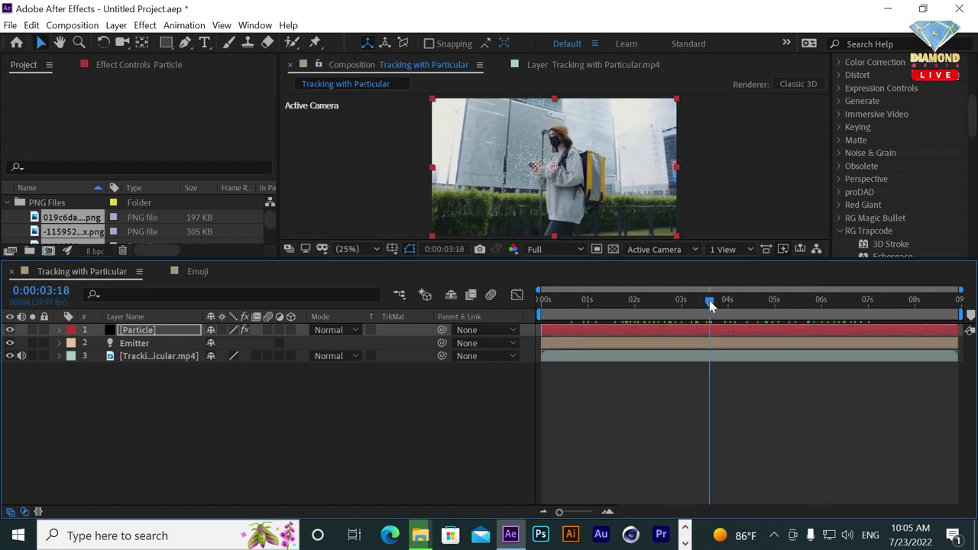
pyautogui.moveTo(379, 260); pyautogui.dragTo(386, 322)
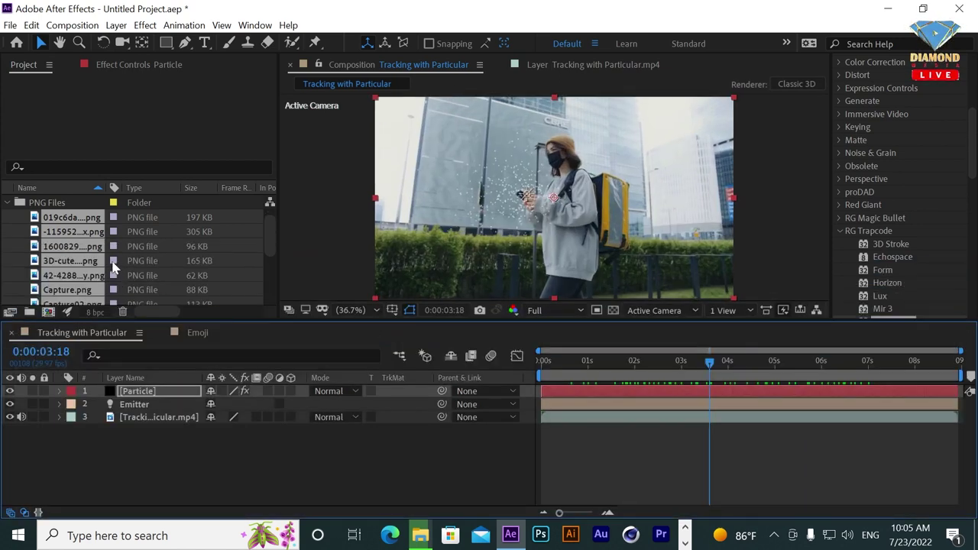
pyautogui.scroll(-3, 115, 264)
pyautogui.scroll(-3, 115, 263)
pyautogui.scroll(5, 44, 239)
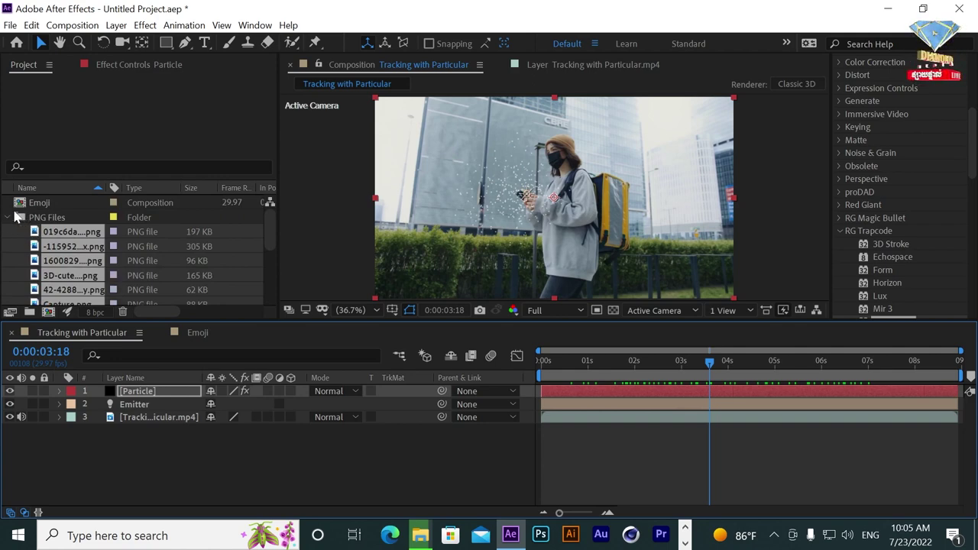
pyautogui.click(7, 218)
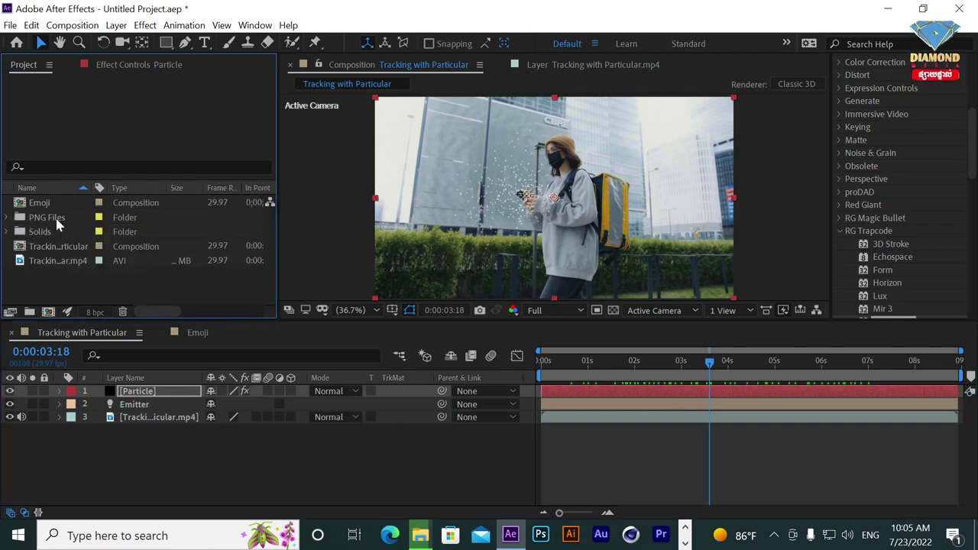
pyautogui.moveTo(46, 208); pyautogui.dragTo(104, 439)
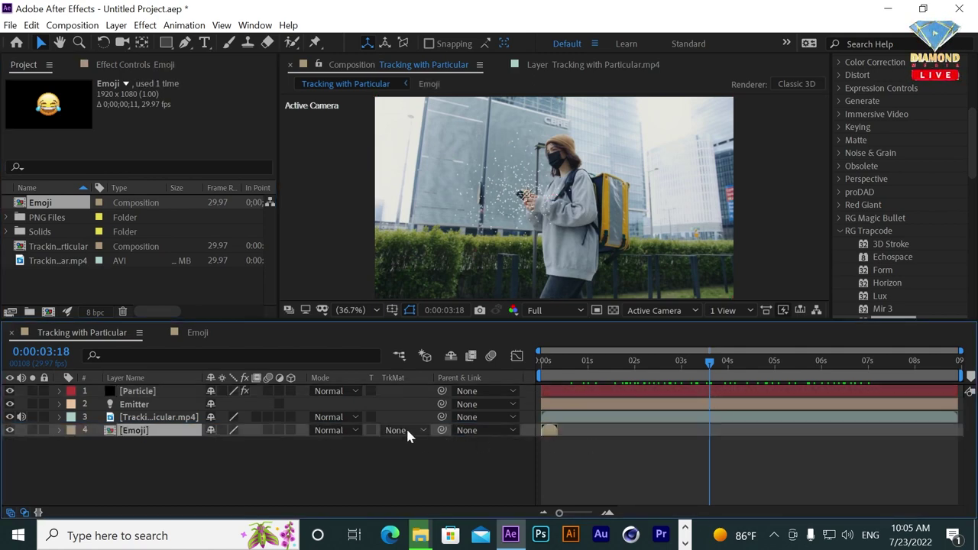
pyautogui.click(143, 392)
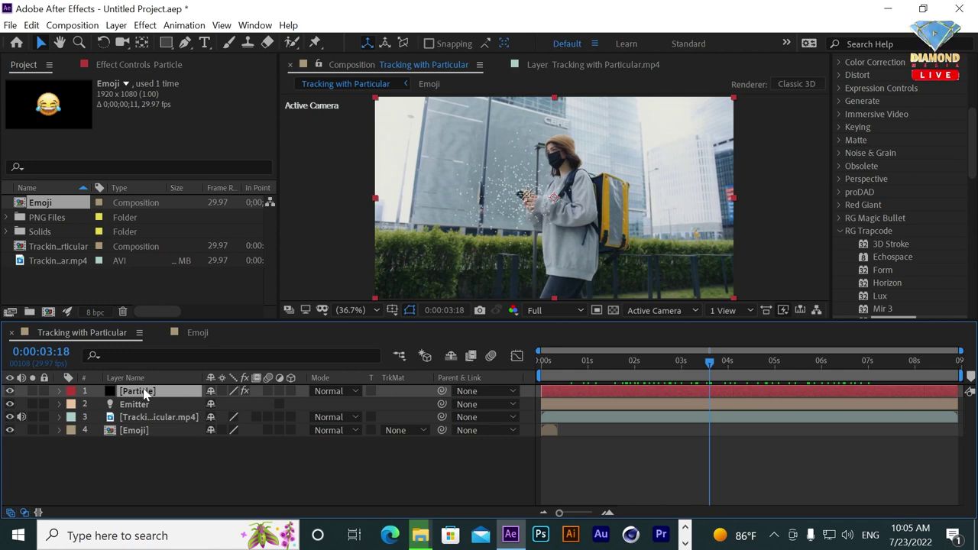
pyautogui.click(126, 66)
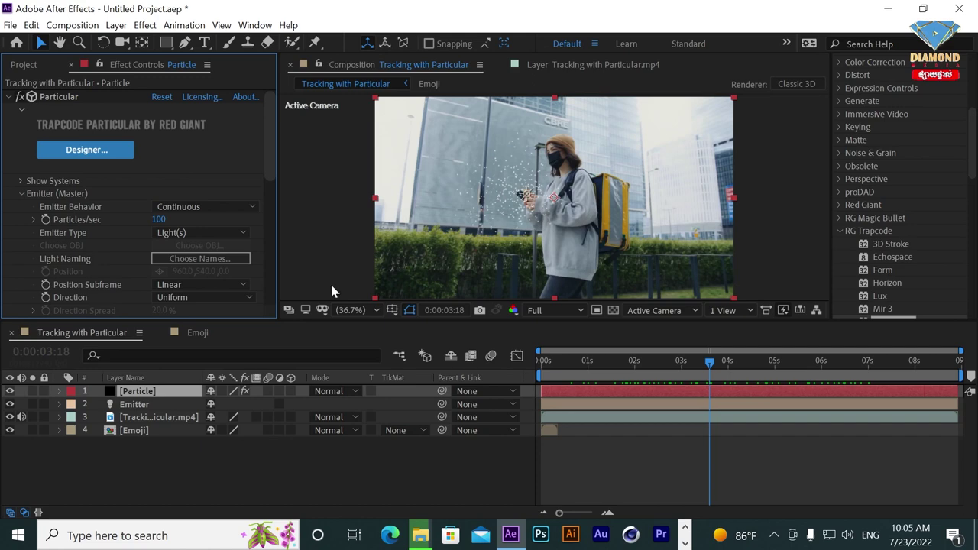
# - Set Particle (Master) Particle Type to Sprite and expand the Texture settings
pyautogui.moveTo(326, 319); pyautogui.dragTo(329, 346)
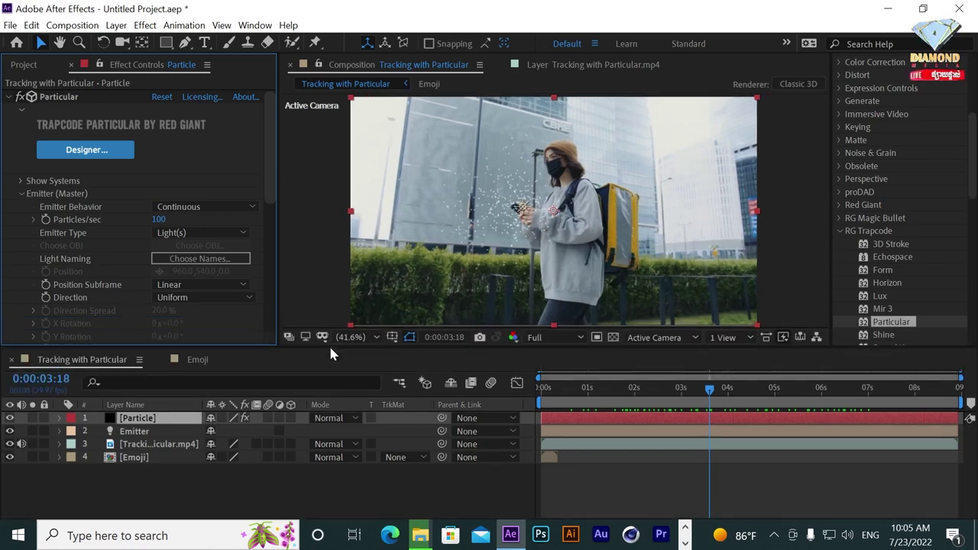
pyautogui.moveTo(267, 155); pyautogui.dragTo(260, 284)
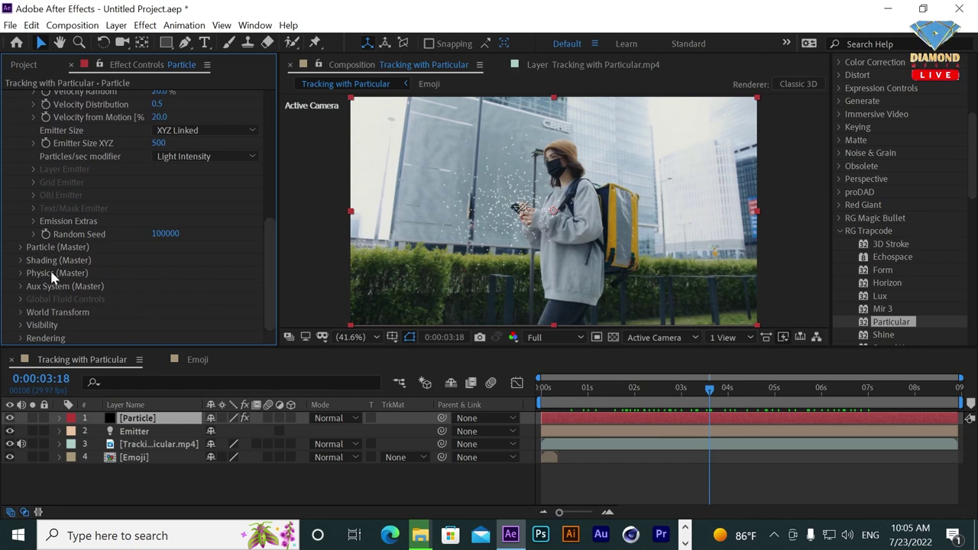
pyautogui.click(22, 247)
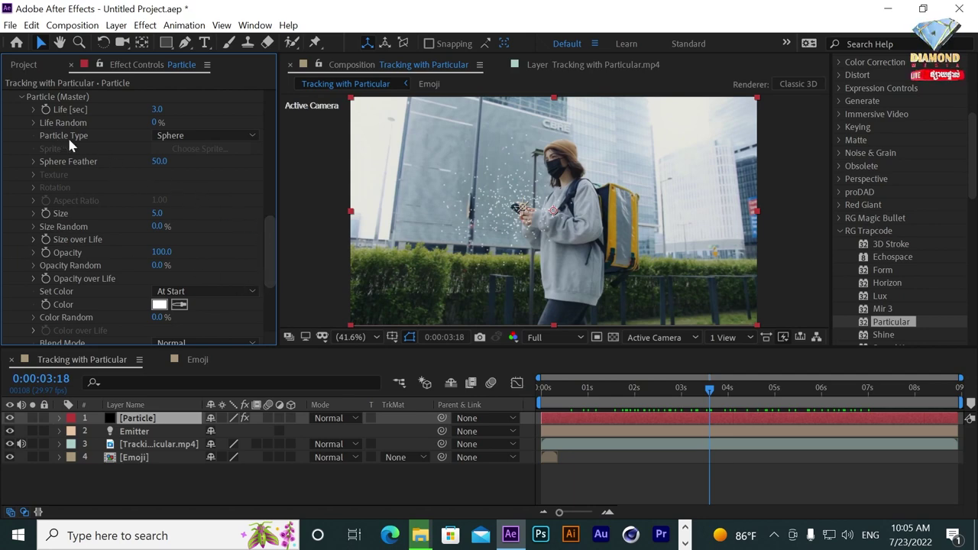
pyautogui.click(194, 136)
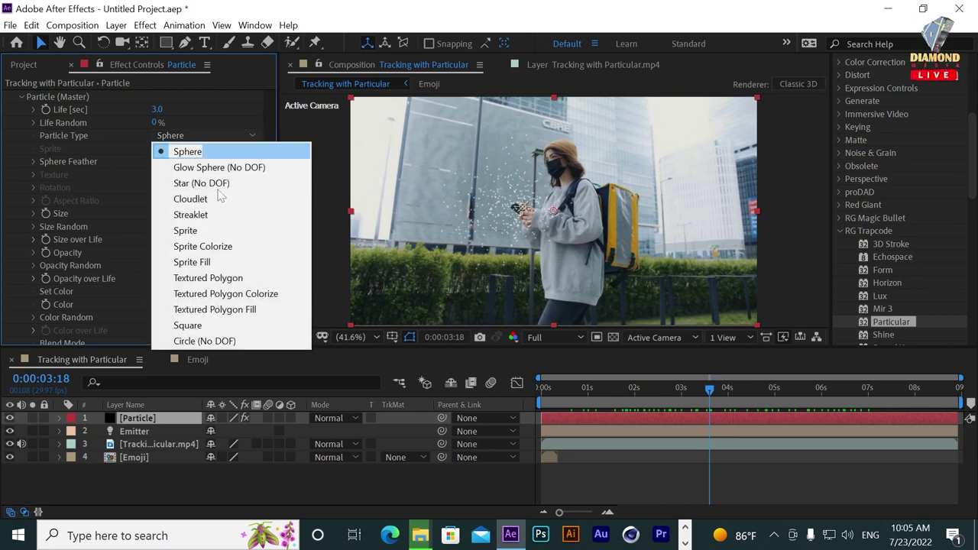
pyautogui.click(207, 233)
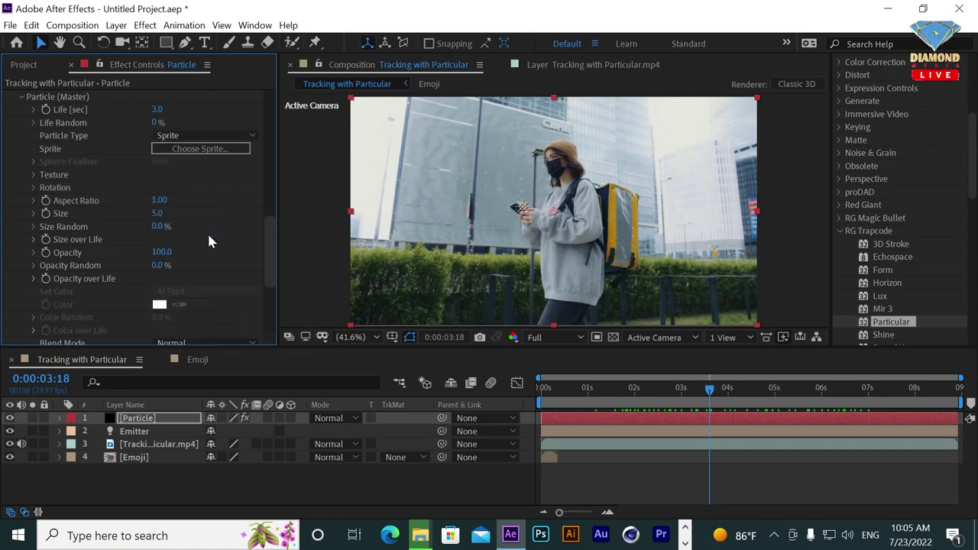
pyautogui.click(33, 175)
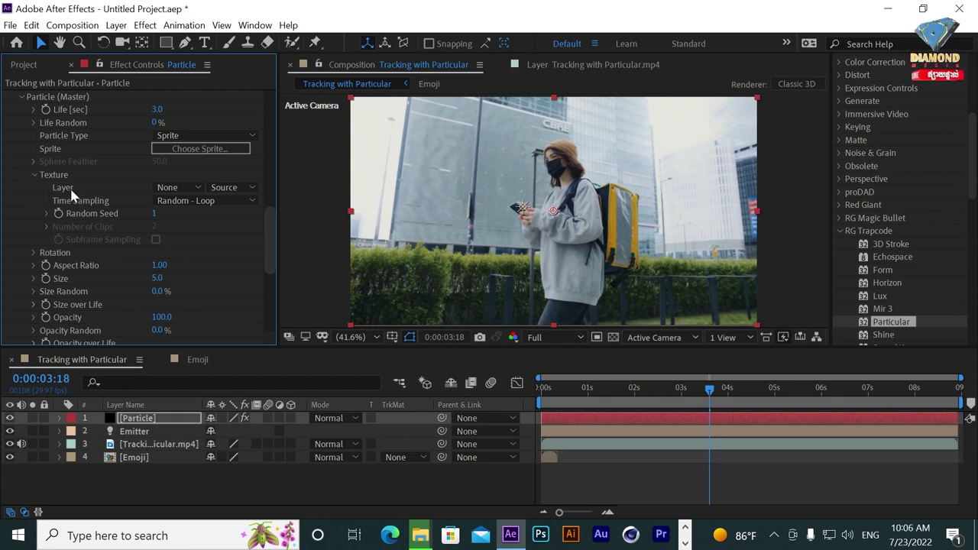
pyautogui.click(194, 187)
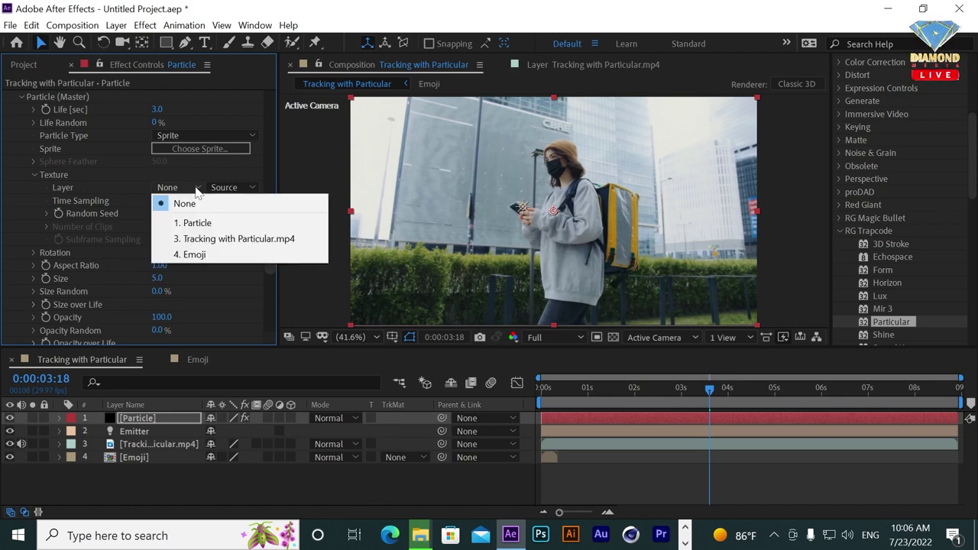
# - Set the sprite Texture Layer to 4. Emoji, dismiss the size warning, and move to 0:00:03:17
pyautogui.click(190, 255)
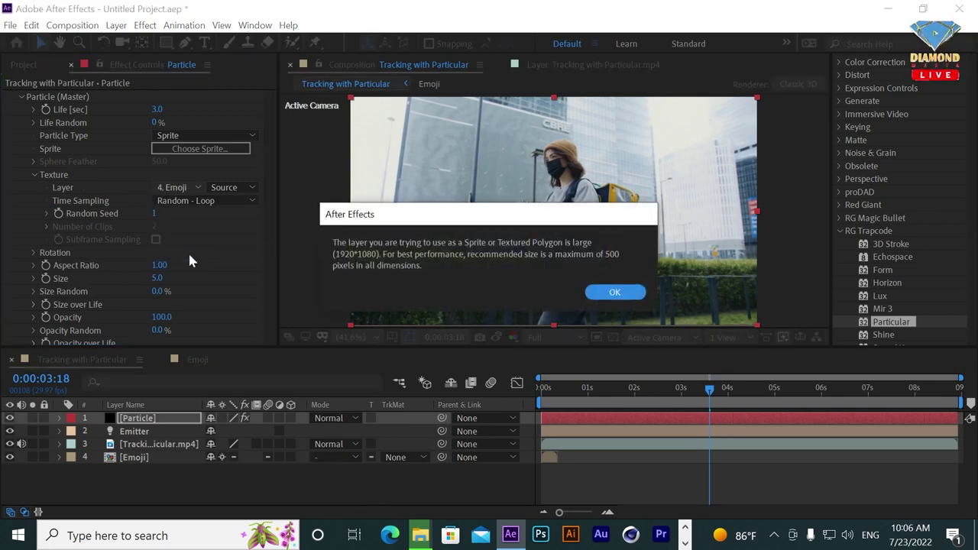
pyautogui.click(618, 296)
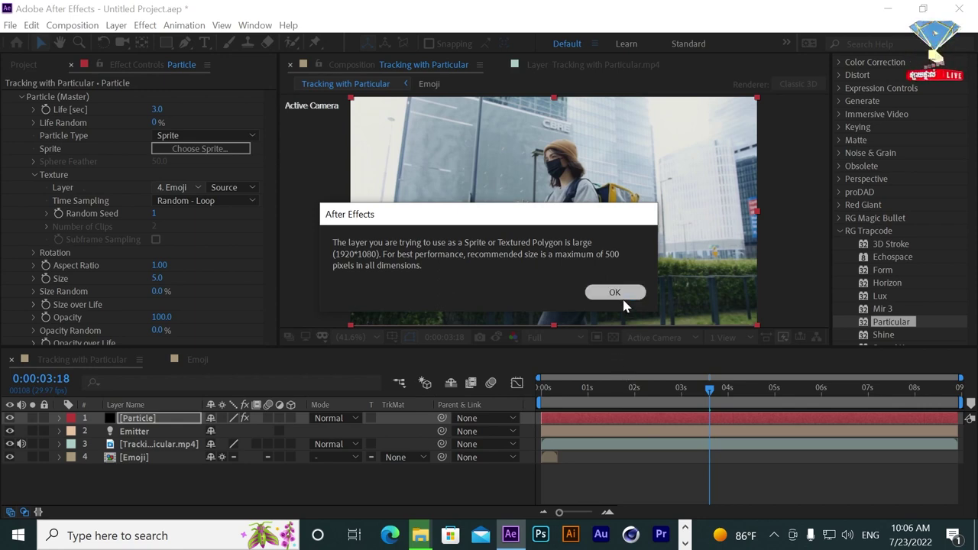
pyautogui.click(622, 297)
pyautogui.click(639, 390)
pyautogui.moveTo(660, 390); pyautogui.dragTo(708, 390)
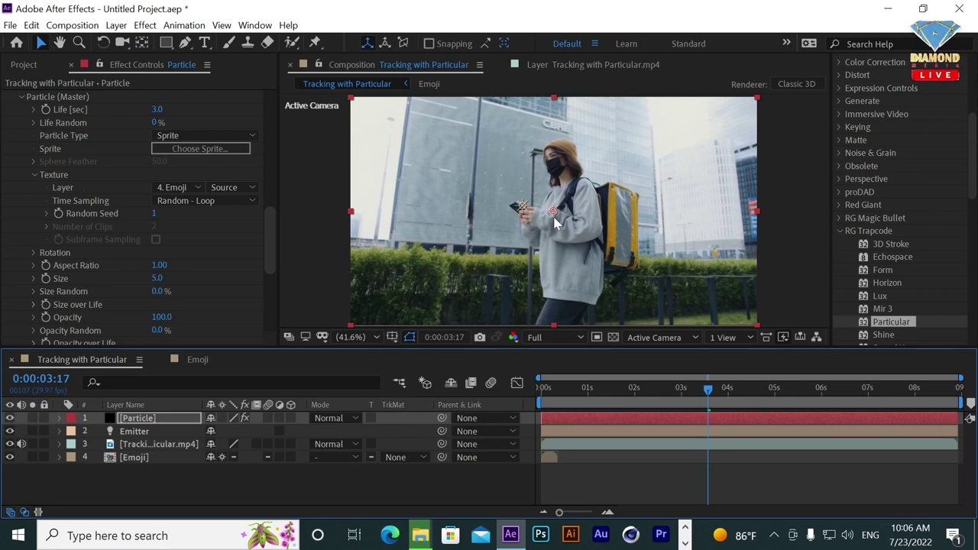
pyautogui.scroll(1, 552, 220)
pyautogui.scroll(-2, 534, 228)
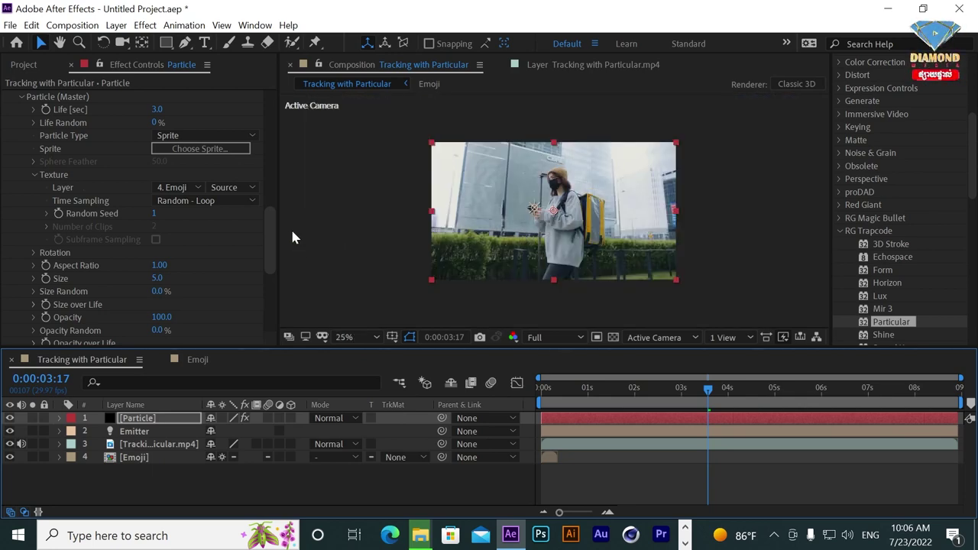
pyautogui.moveTo(273, 229)
pyautogui.mouseDown()
pyautogui.moveTo(273, 207)
pyautogui.moveTo(274, 242)
pyautogui.mouseUp()
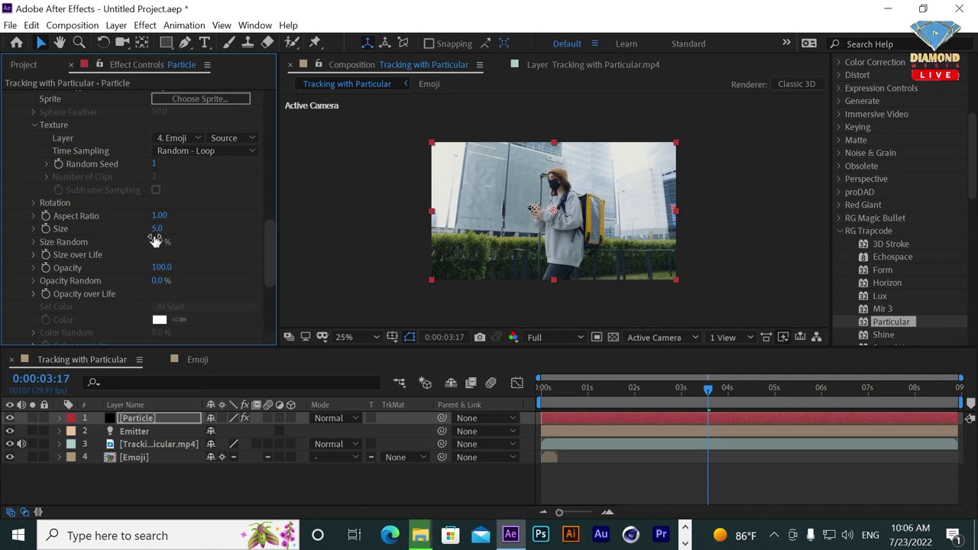
# - Set particle Size to 47 with 100% Size Random and preview the emojis at 0:00:05:17
pyautogui.moveTo(155, 229); pyautogui.dragTo(192, 233)
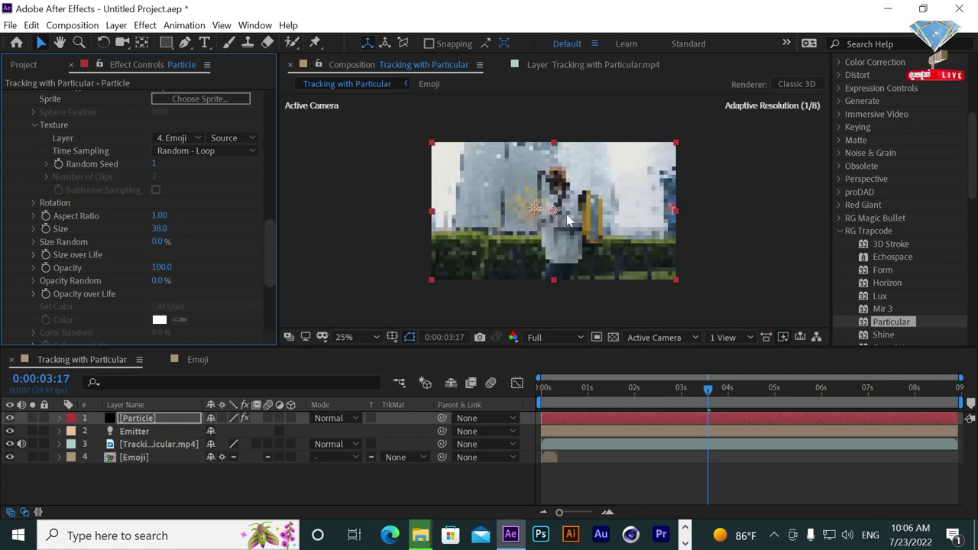
pyautogui.press('.')
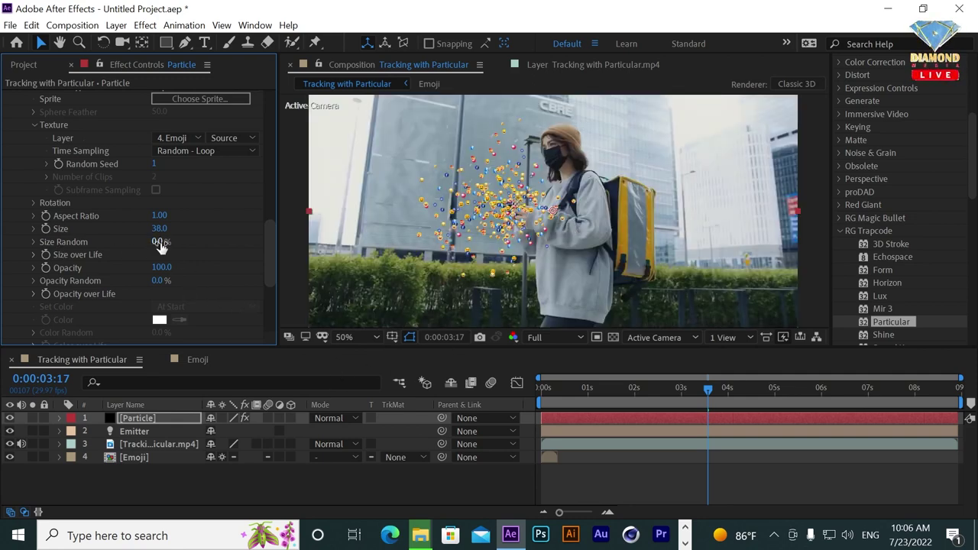
pyautogui.moveTo(159, 243); pyautogui.dragTo(237, 245)
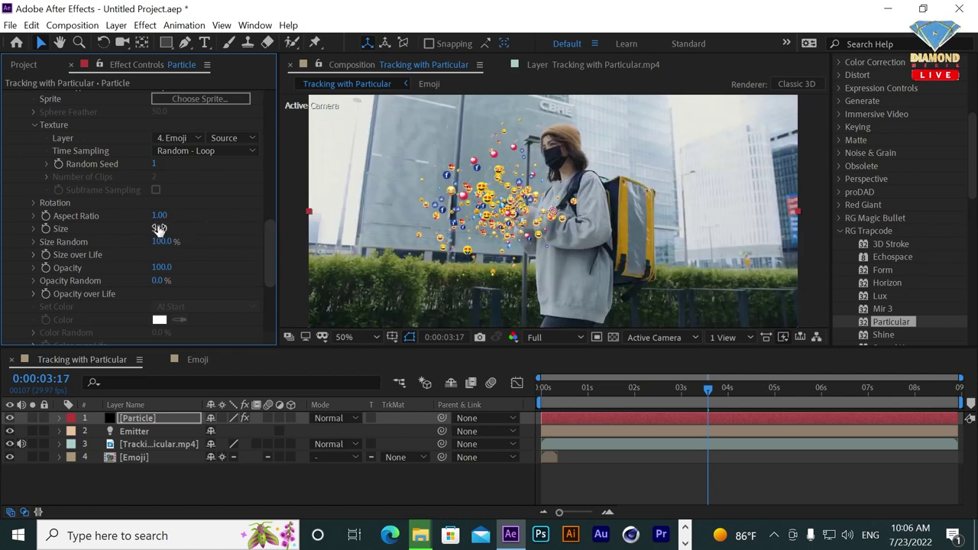
pyautogui.moveTo(158, 229); pyautogui.dragTo(171, 231)
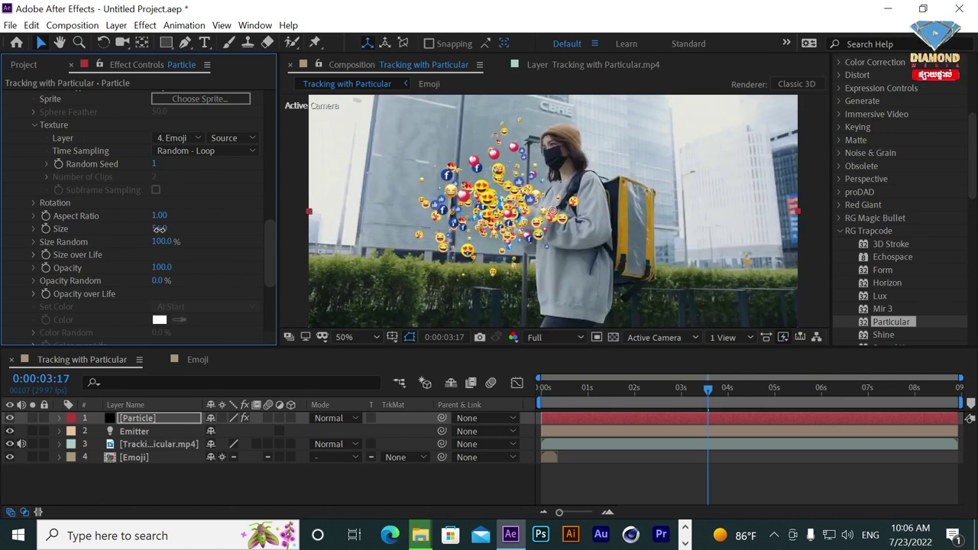
pyautogui.moveTo(158, 229); pyautogui.dragTo(155, 228)
pyautogui.scroll(3, 265, 234)
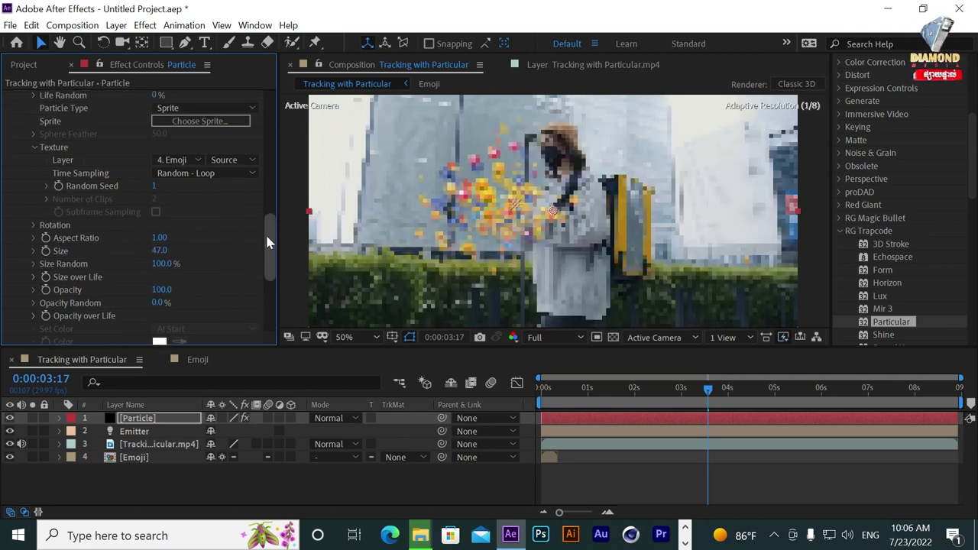
pyautogui.scroll(-3, 264, 236)
pyautogui.scroll(-3, 259, 253)
pyautogui.moveTo(579, 392); pyautogui.dragTo(802, 395)
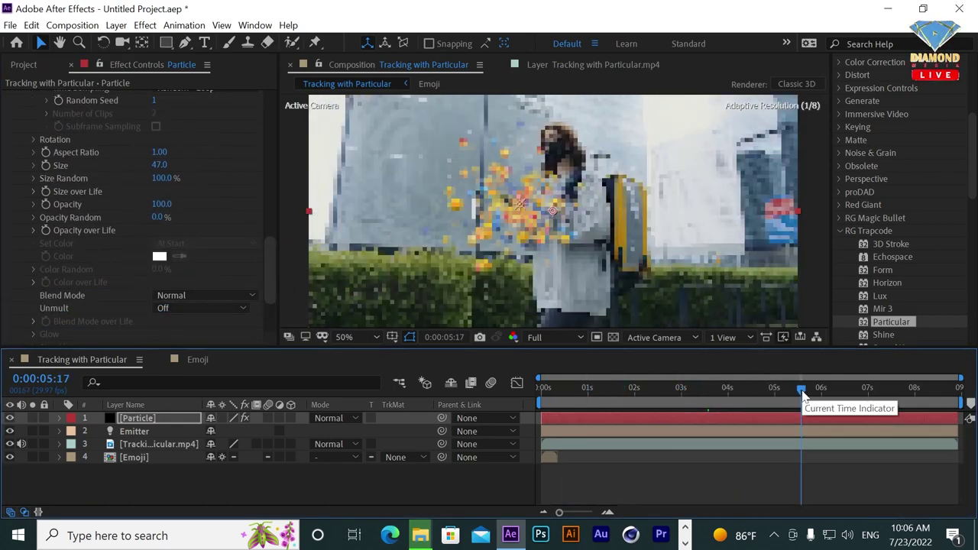
pyautogui.click(274, 282)
# - Test Emitter Velocity and Emitter Size XYZ at 0, checking the frame at 0:00:02:27
pyautogui.moveTo(274, 283)
pyautogui.mouseDown()
pyautogui.moveTo(267, 238)
pyautogui.moveTo(286, 167)
pyautogui.mouseUp()
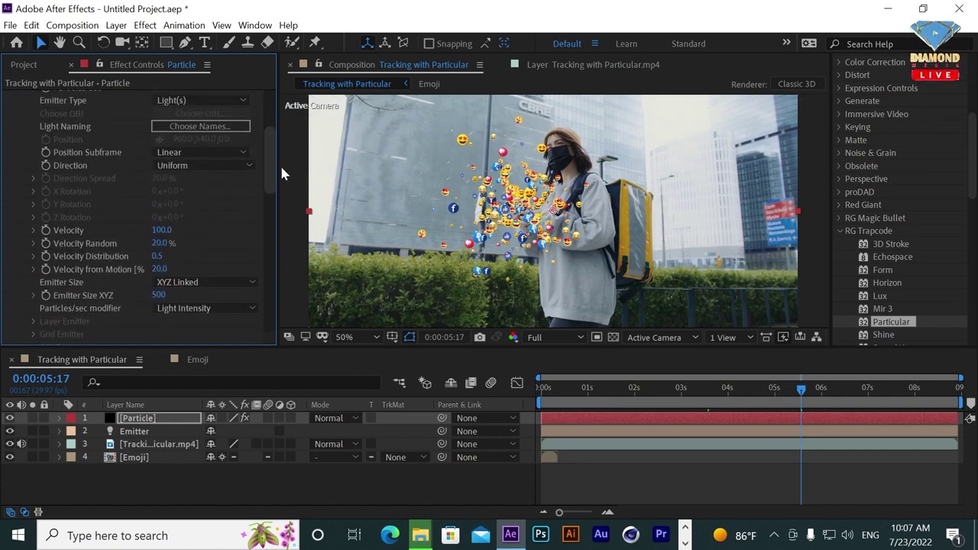
pyautogui.scroll(2, 265, 152)
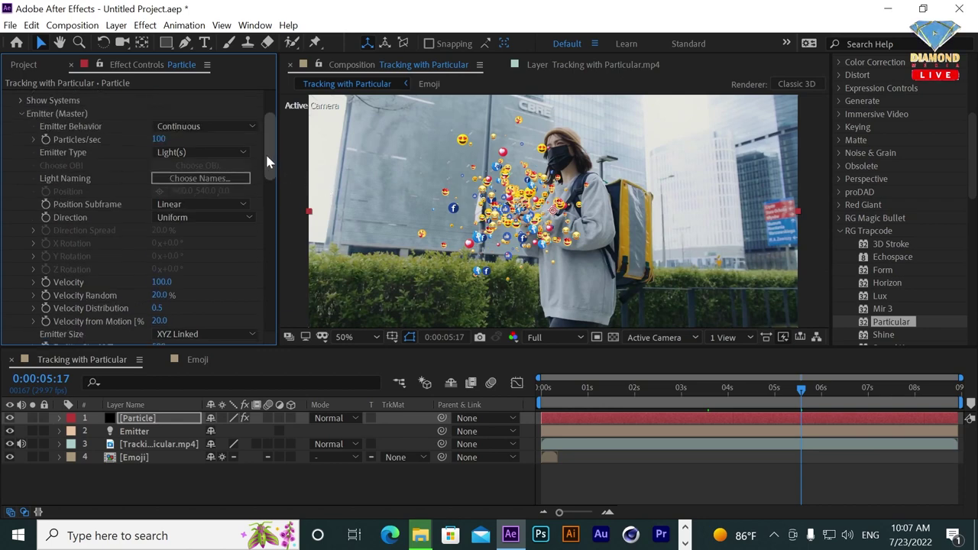
pyautogui.scroll(2, 265, 152)
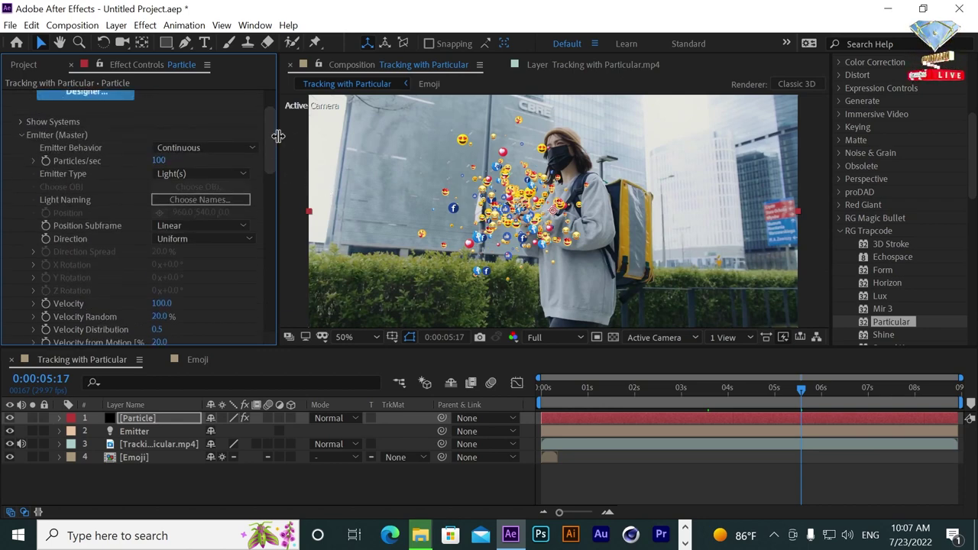
pyautogui.moveTo(271, 146); pyautogui.dragTo(266, 172)
pyautogui.click(162, 210)
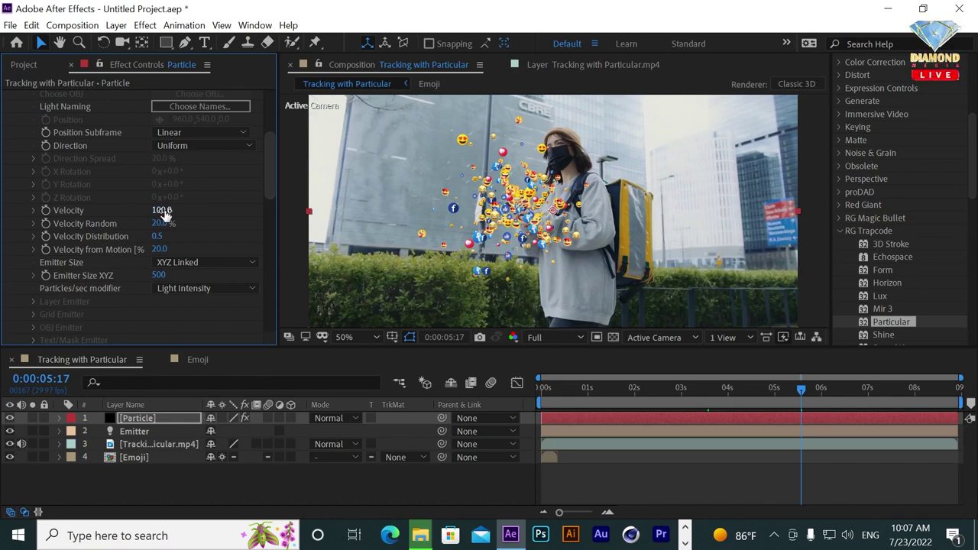
pyautogui.click(163, 211)
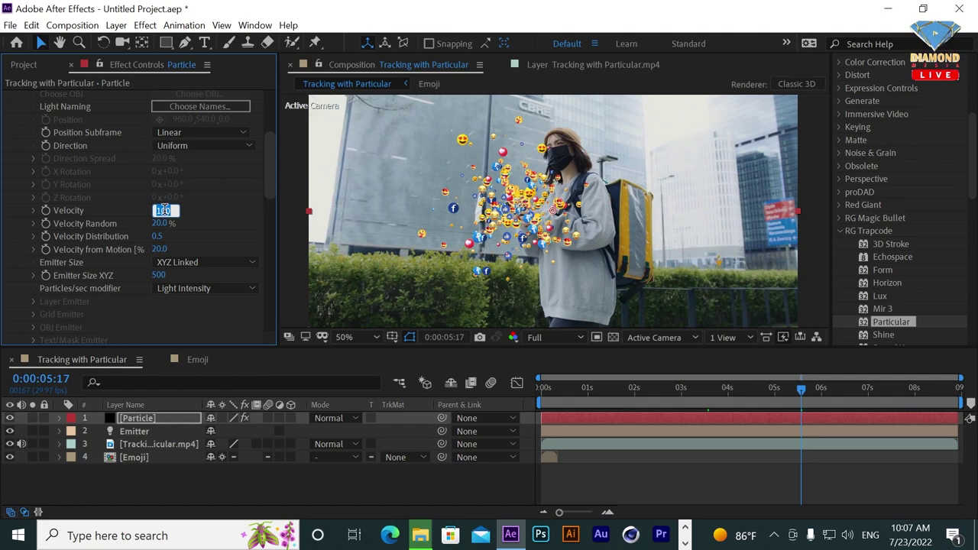
pyautogui.write('0')
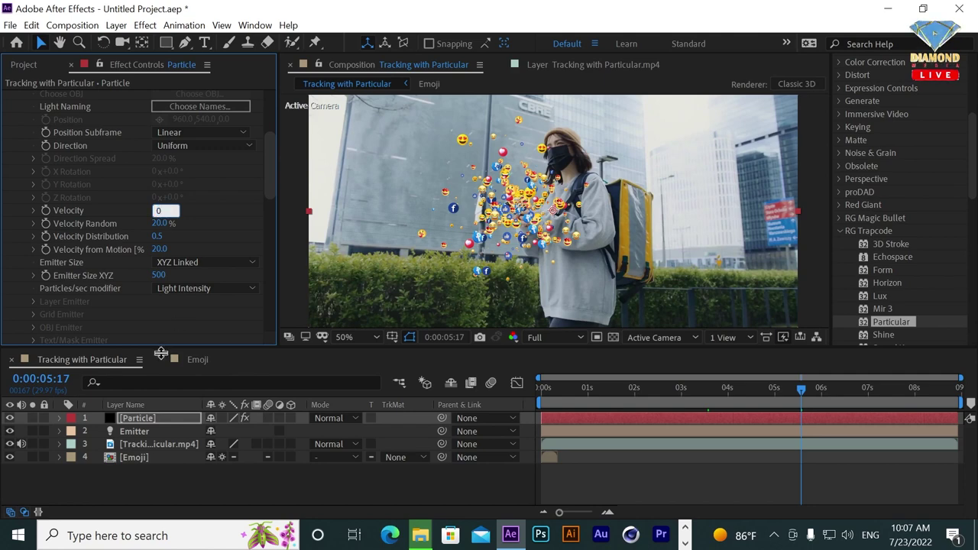
pyautogui.press('Return')
pyautogui.click(162, 275)
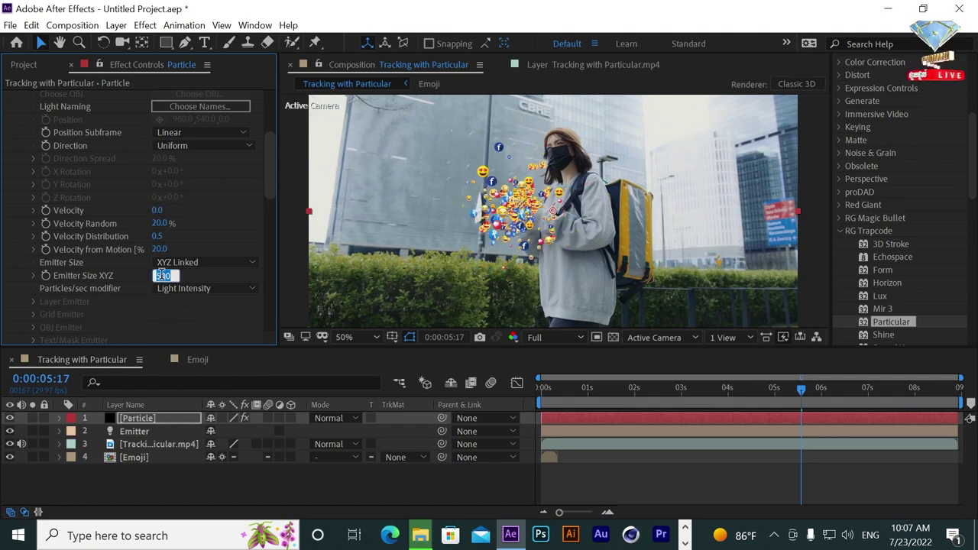
pyautogui.write('0')
pyautogui.press('Return')
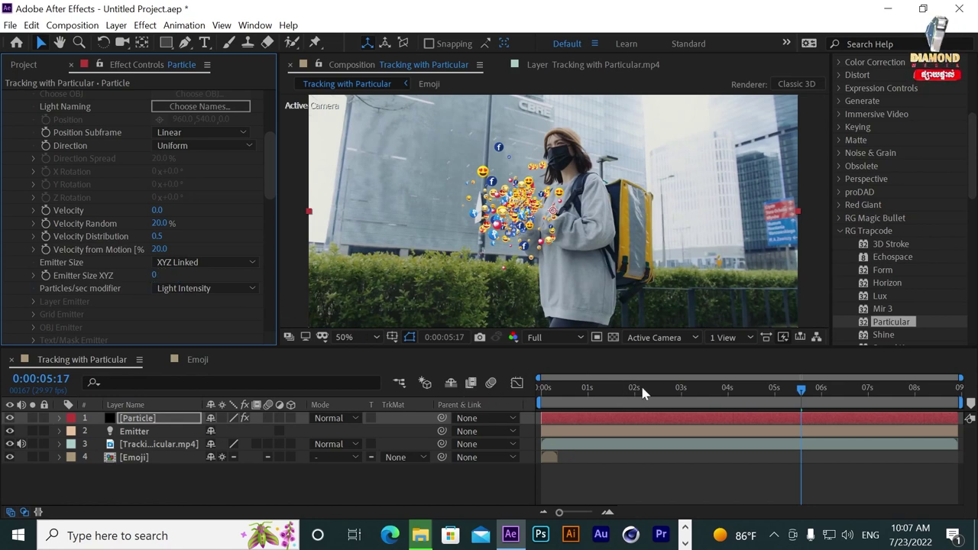
pyautogui.moveTo(647, 397); pyautogui.dragTo(677, 389)
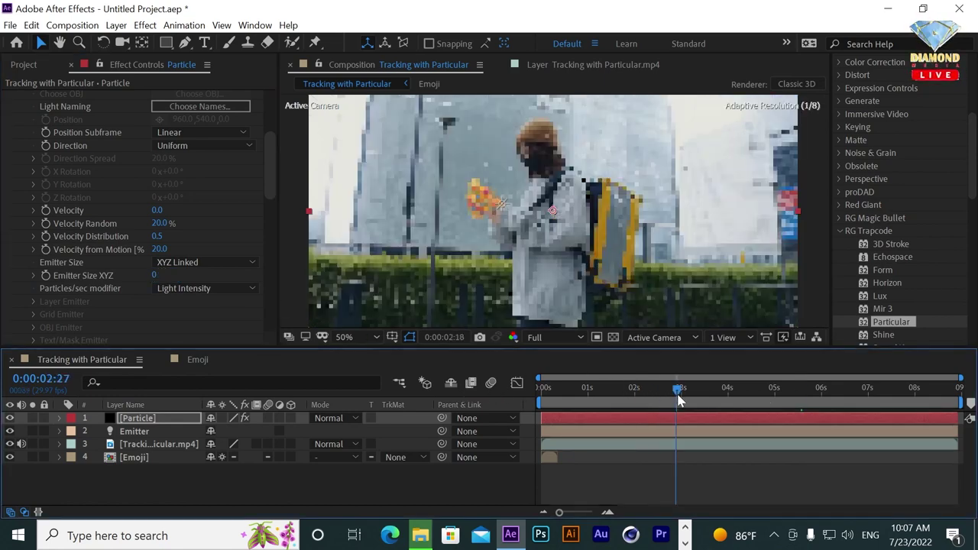
# - Set Velocity to 100 and Emitter Size XYZ to 50, previewing at 0:00:03:25
pyautogui.click(156, 210)
pyautogui.write('100')
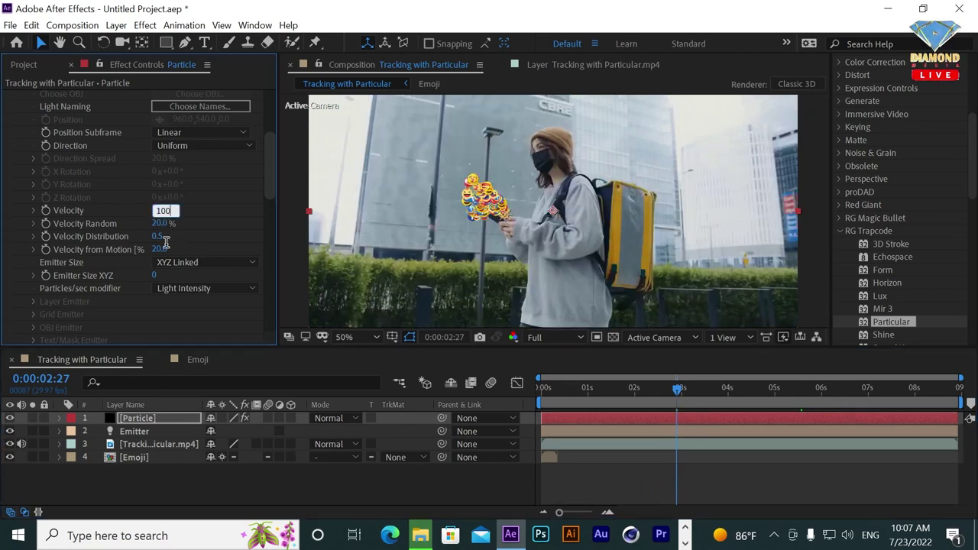
pyautogui.press('Return')
pyautogui.click(156, 276)
pyautogui.write('50')
pyautogui.press('Return')
pyautogui.moveTo(600, 396); pyautogui.dragTo(722, 394)
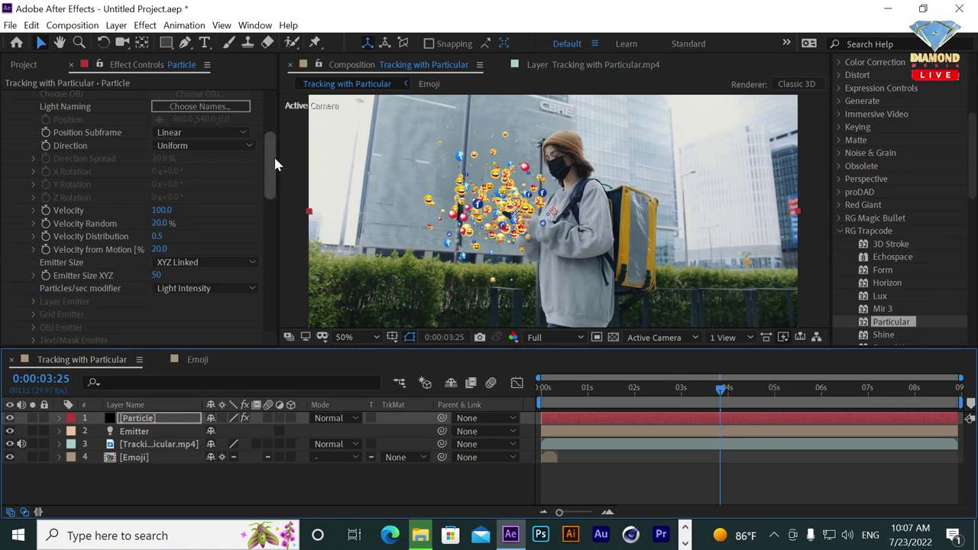
pyautogui.moveTo(269, 166); pyautogui.dragTo(265, 228)
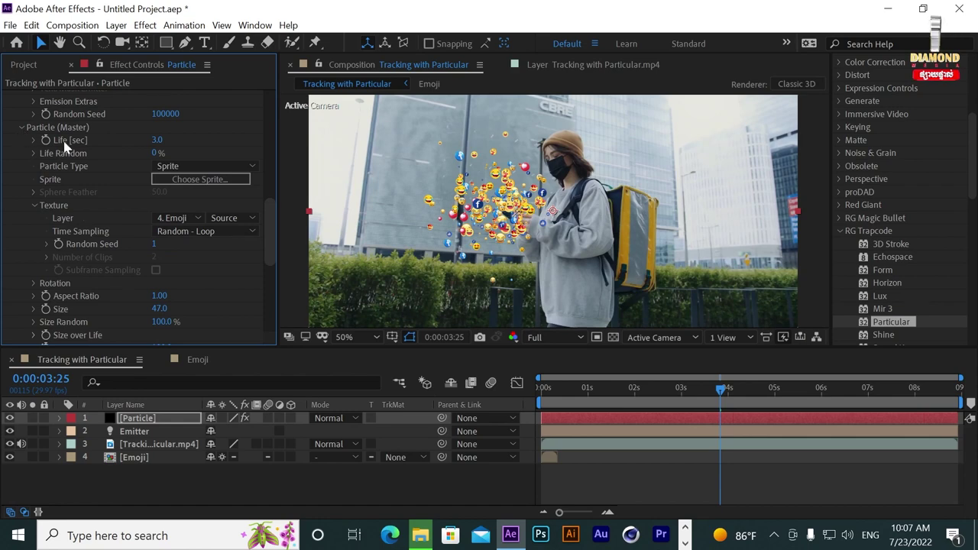
# - Collapse Emitter (Master) and set Rotation's Rotate Z to 360 and Rotation Speed Z to 1
pyautogui.moveTo(269, 217)
pyautogui.mouseDown()
pyautogui.moveTo(286, 137)
pyautogui.moveTo(176, 140)
pyautogui.mouseUp()
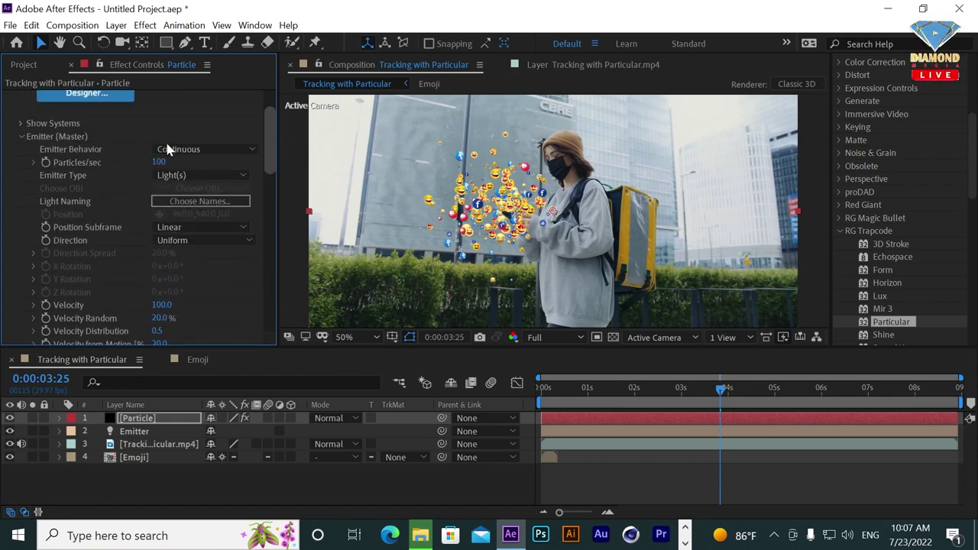
pyautogui.click(20, 136)
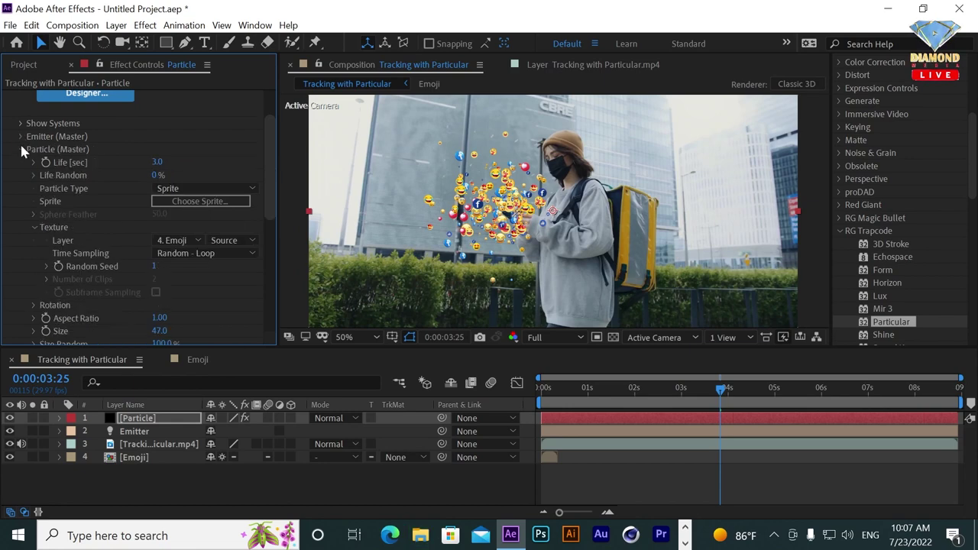
pyautogui.moveTo(271, 160); pyautogui.dragTo(272, 205)
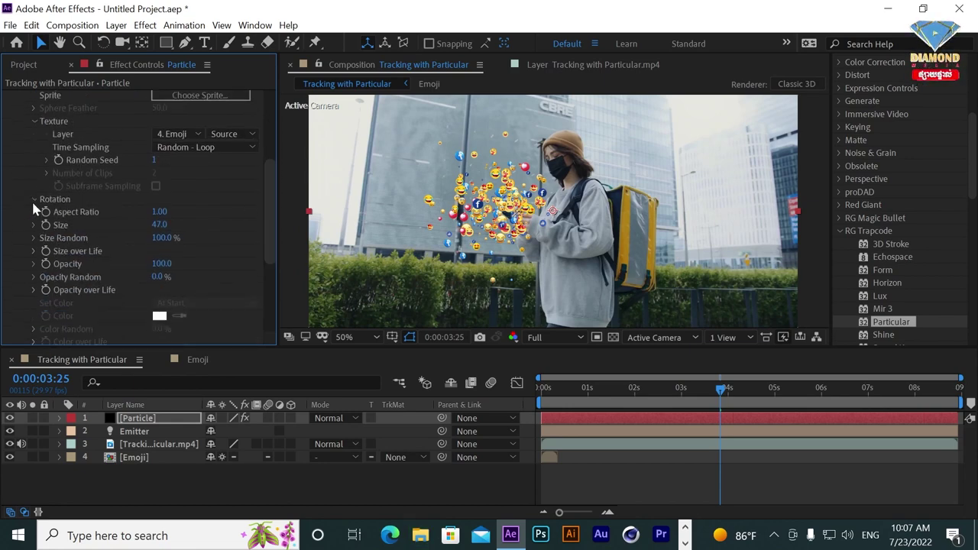
pyautogui.click(33, 203)
pyautogui.click(175, 252)
pyautogui.write('360')
pyautogui.press('Return')
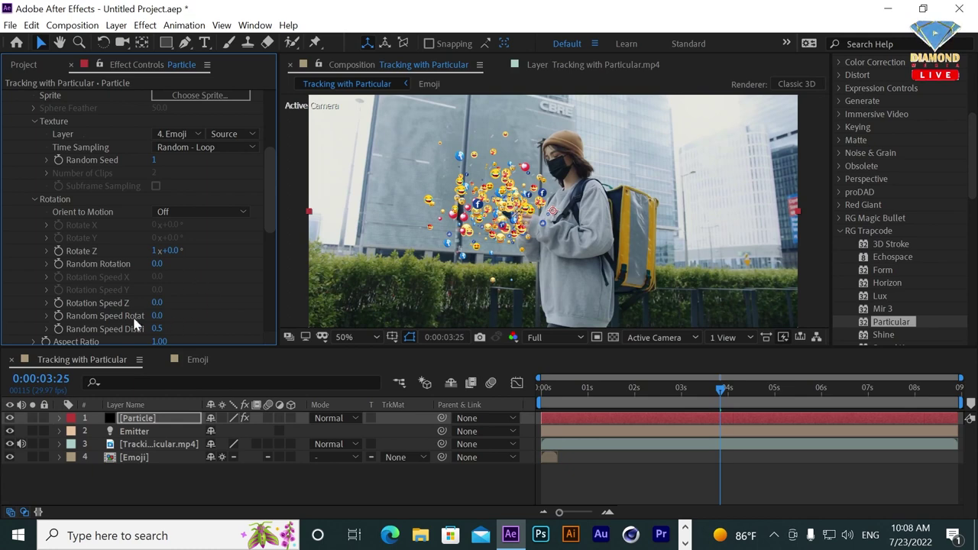
pyautogui.click(158, 302)
pyautogui.write('1')
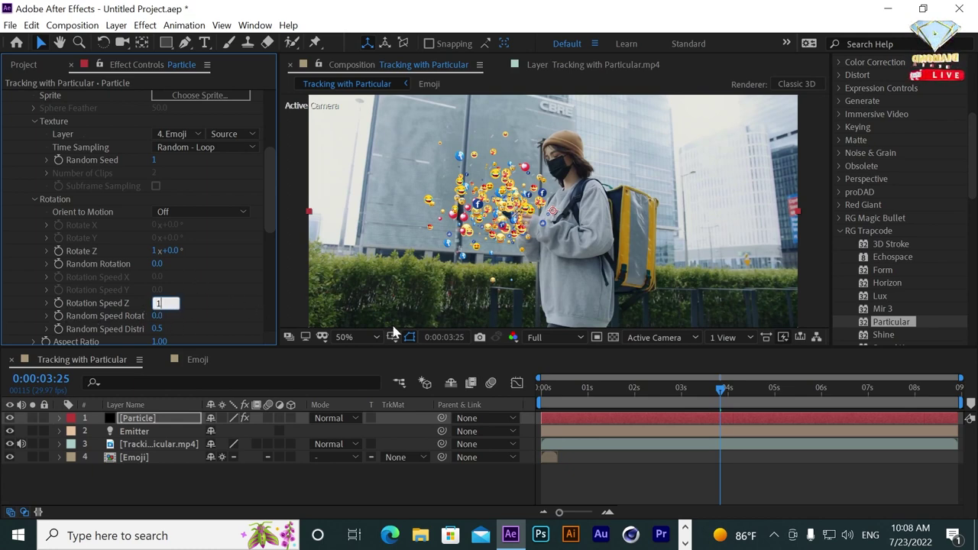
pyautogui.press('Return')
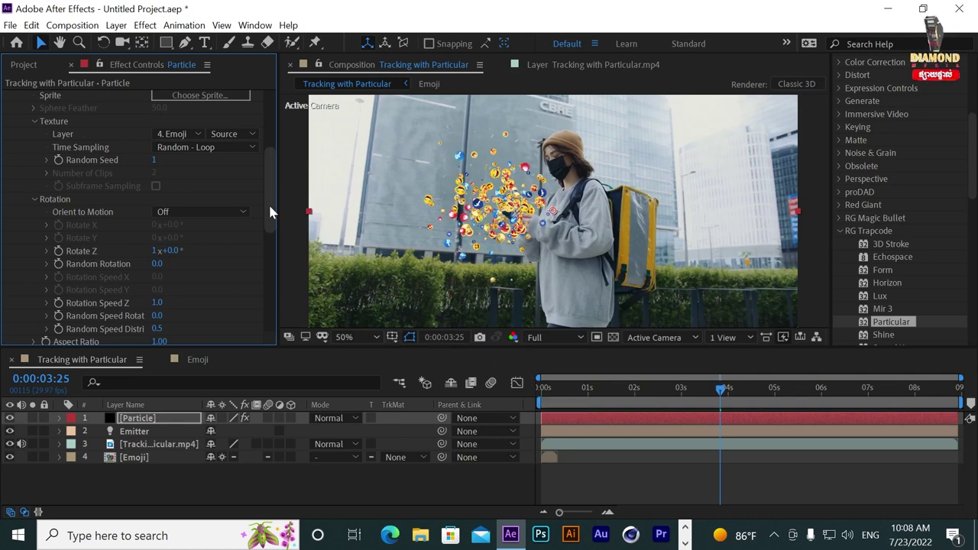
pyautogui.moveTo(272, 187); pyautogui.dragTo(267, 238)
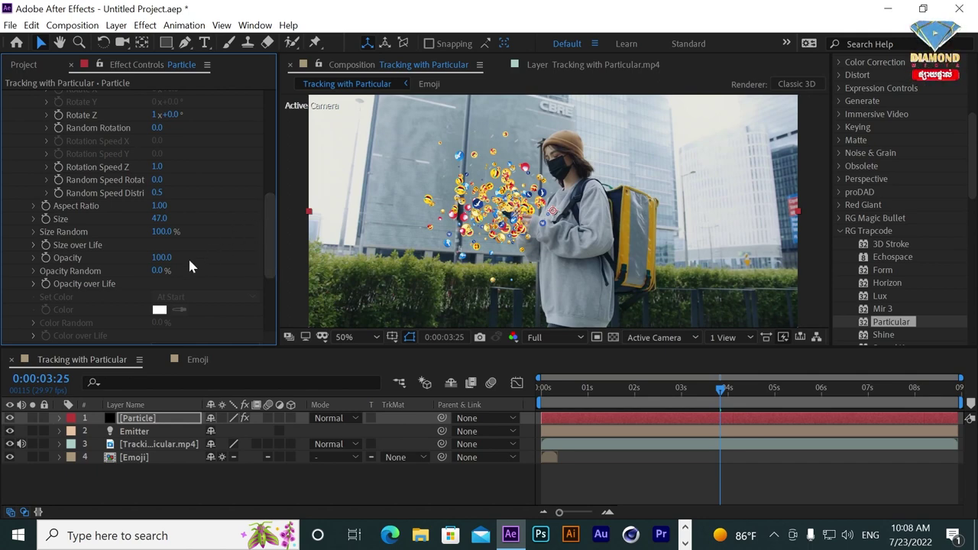
# - Check Size over Life, then apply a fading ramp preset to Opacity over Life
pyautogui.click(34, 245)
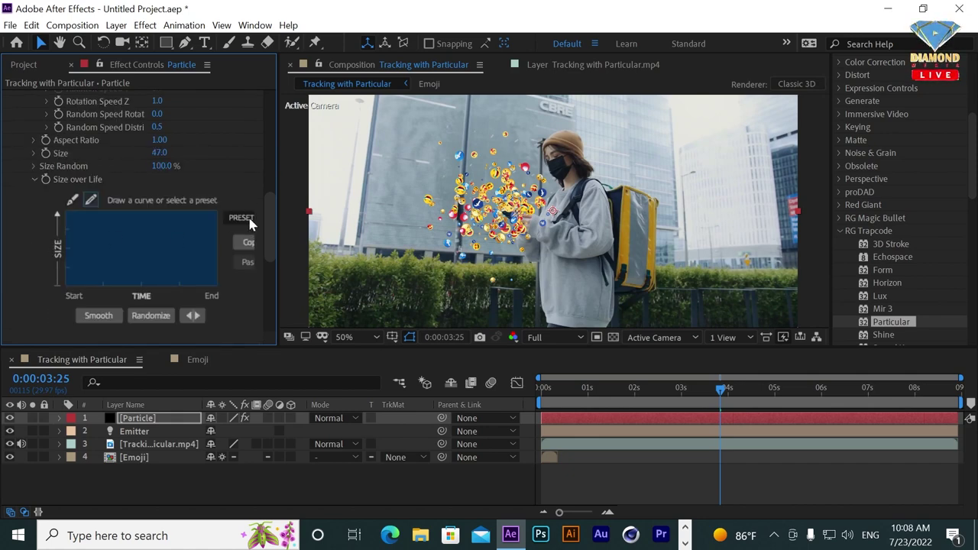
pyautogui.click(34, 179)
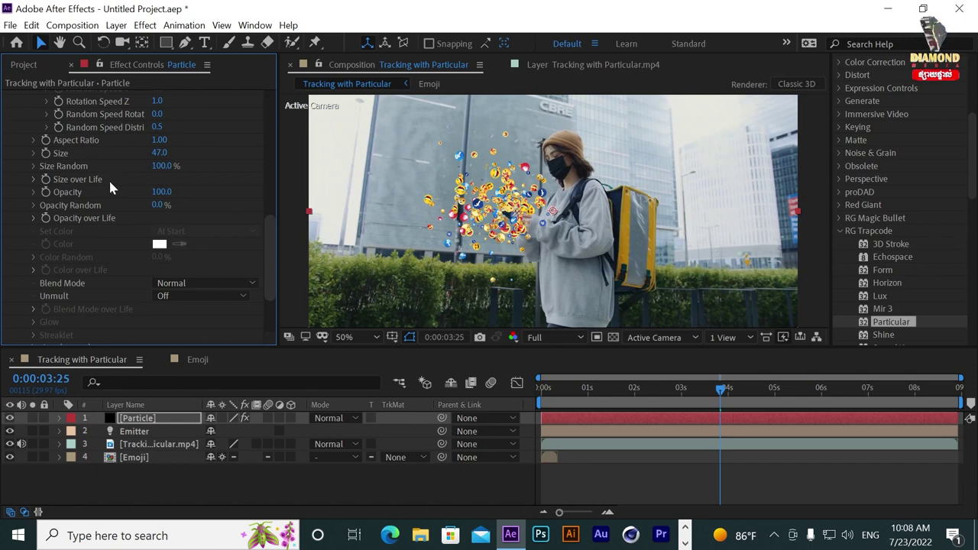
pyautogui.click(34, 219)
pyautogui.click(230, 219)
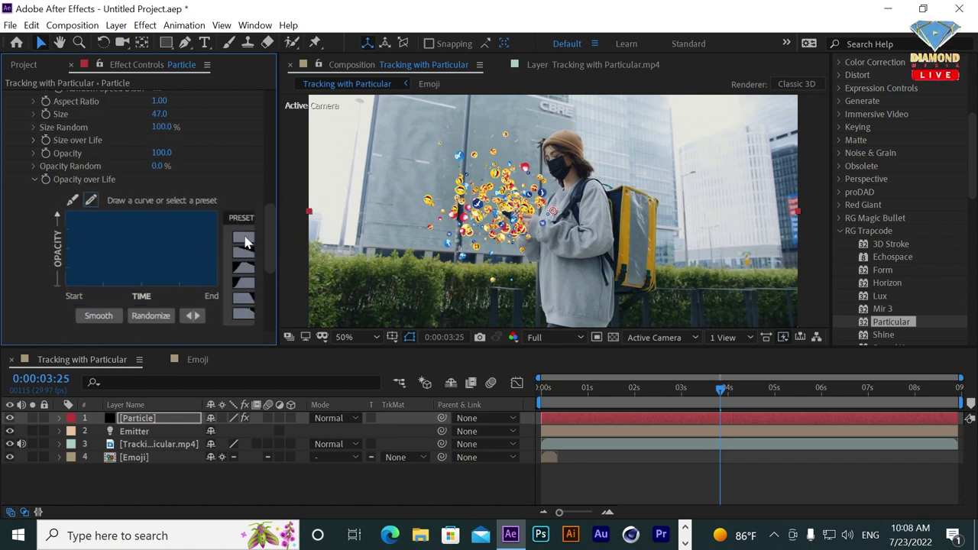
pyautogui.moveTo(277, 262); pyautogui.dragTo(324, 262)
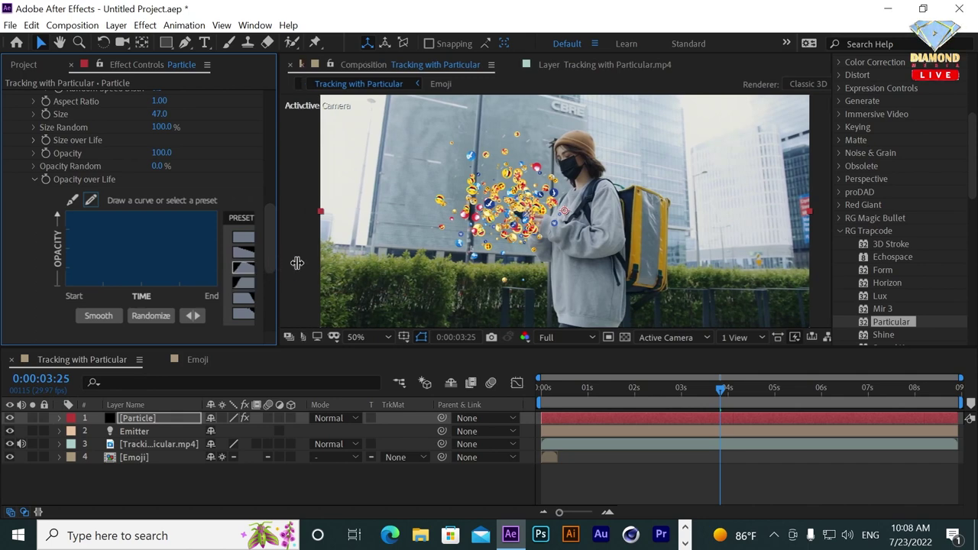
pyautogui.click(253, 250)
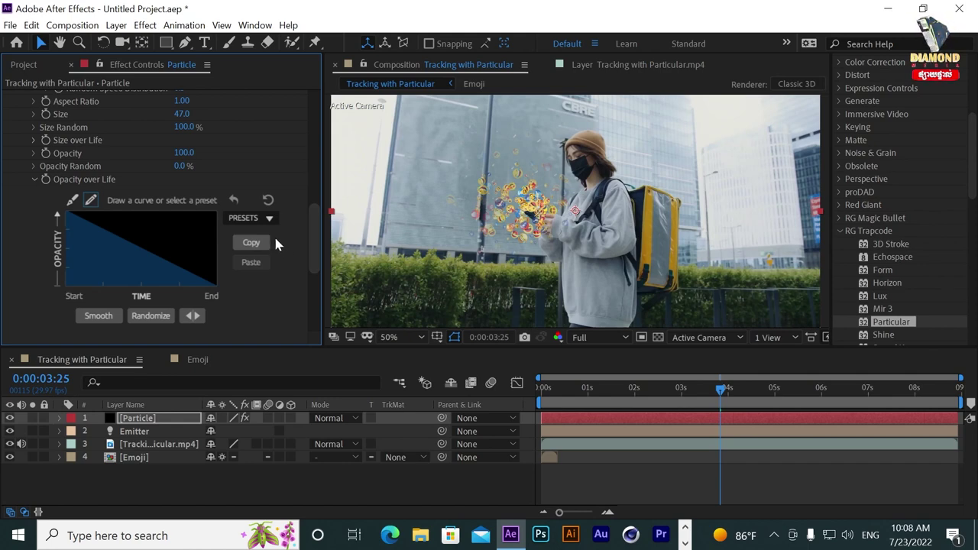
# - Switch Opacity over Life to the constant full-opacity preset and collapse it
pyautogui.click(268, 217)
pyautogui.click(251, 240)
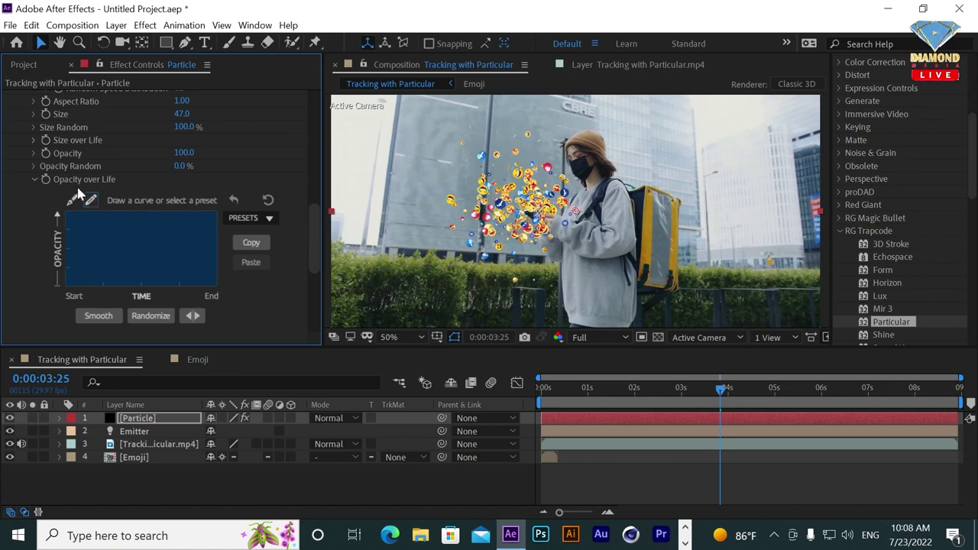
pyautogui.click(34, 179)
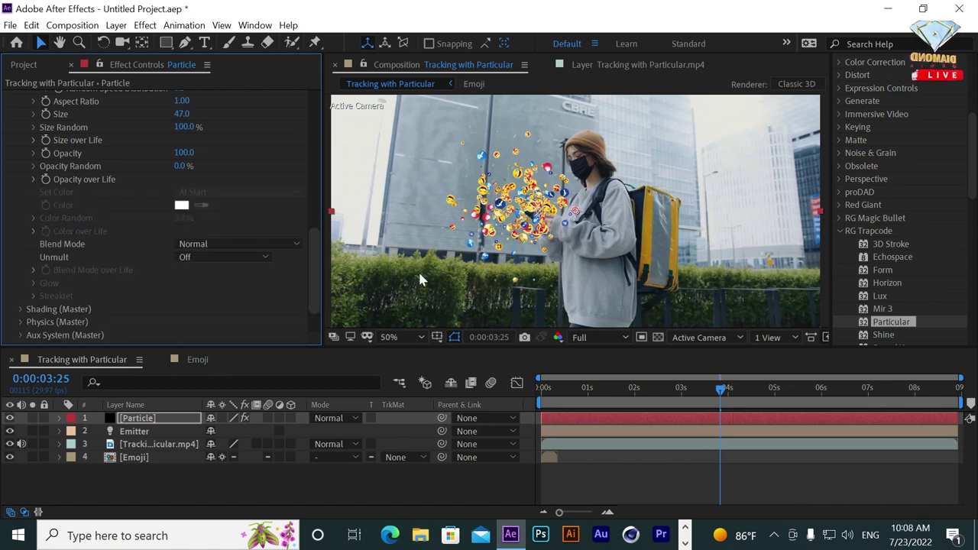
pyautogui.scroll(-1, 312, 248)
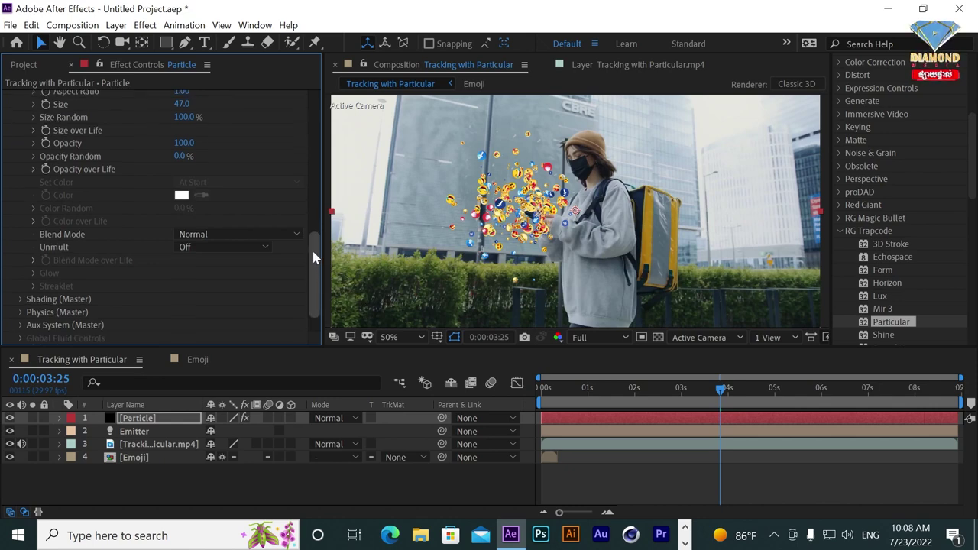
# - Try Physics Gravity at 450 and 370, then make it negative (-160) so the emojis rise
pyautogui.moveTo(313, 253); pyautogui.dragTo(314, 269)
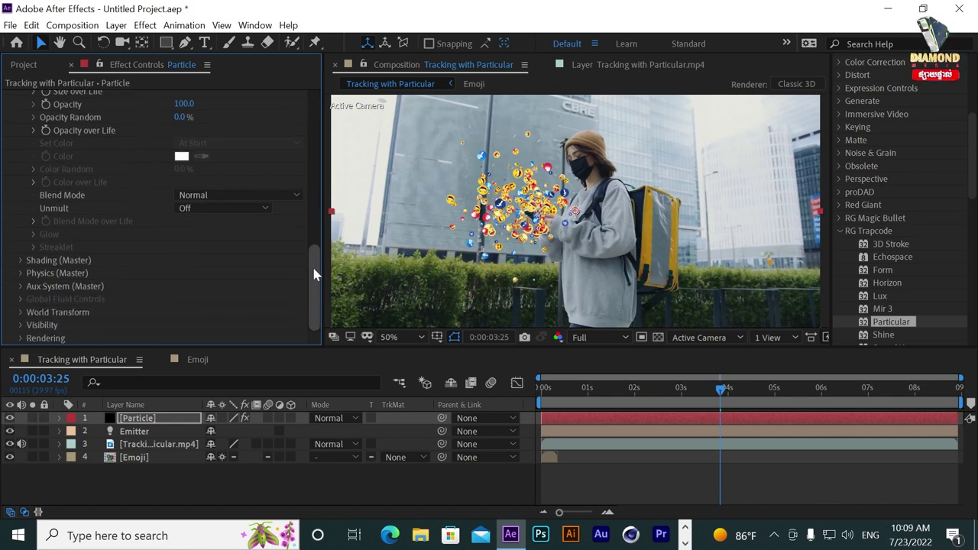
pyautogui.click(22, 275)
pyautogui.scroll(-1, 306, 250)
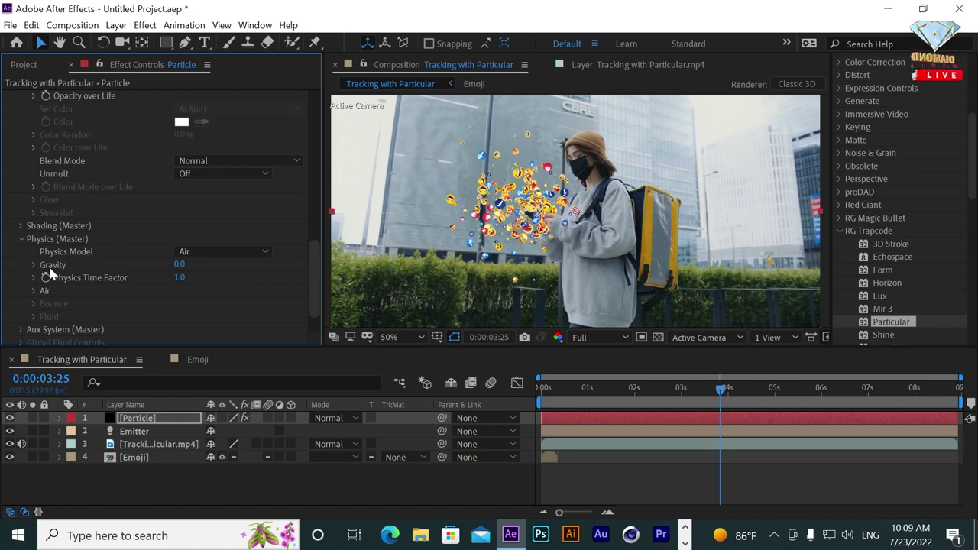
pyautogui.click(180, 265)
pyautogui.write('450')
pyautogui.press('Return')
pyautogui.moveTo(218, 265); pyautogui.dragTo(210, 263)
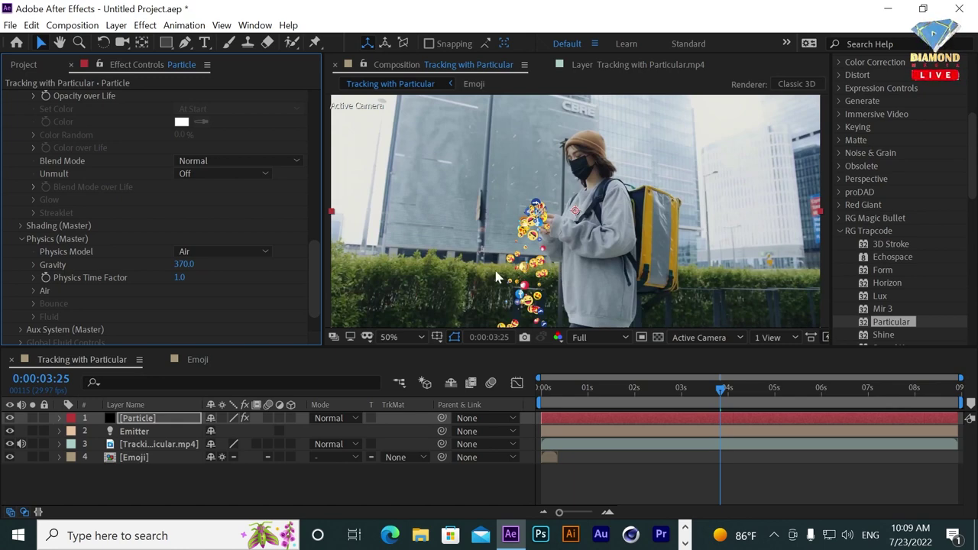
pyautogui.moveTo(186, 265); pyautogui.dragTo(148, 265)
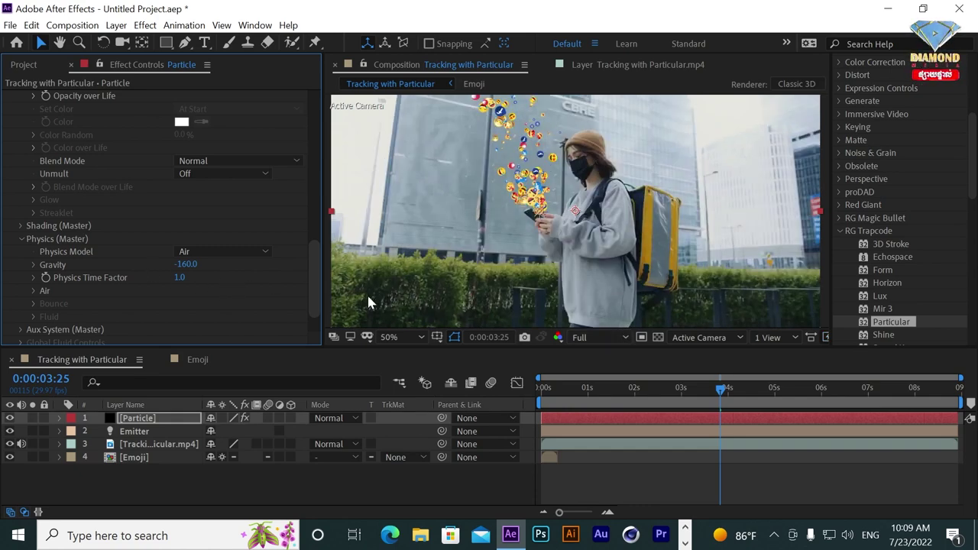
# - Expand the Air physics settings under Physics (Master)
pyautogui.scroll(-2, 309, 260)
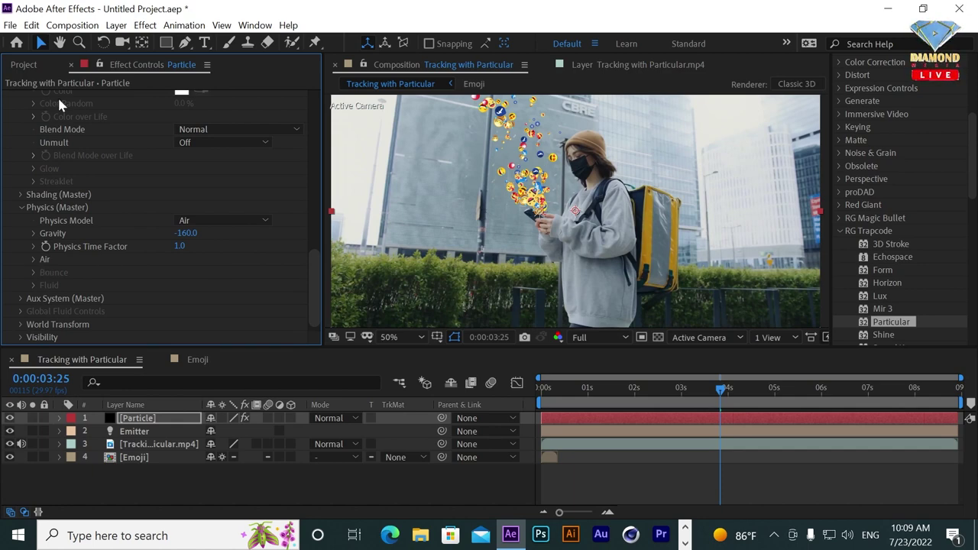
pyautogui.click(33, 259)
pyautogui.scroll(-5, 32, 255)
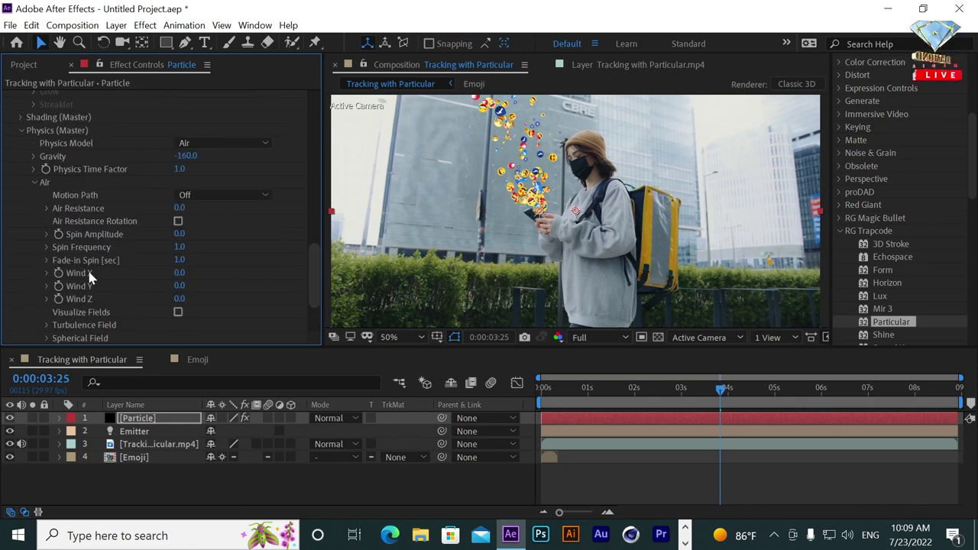
# - Scrub Air Wind X to -90 and Wind Y to 71
pyautogui.moveTo(178, 274); pyautogui.dragTo(227, 265)
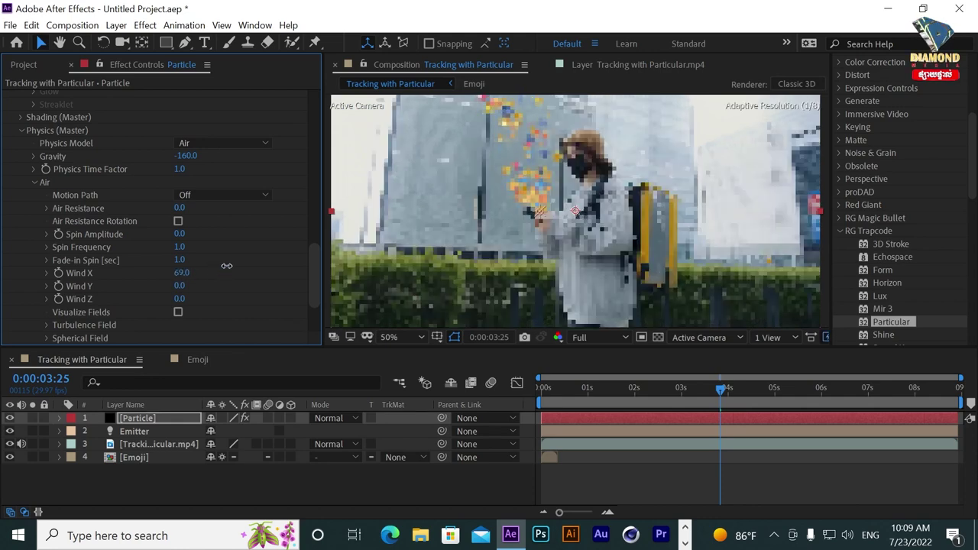
pyautogui.moveTo(227, 265); pyautogui.dragTo(110, 272)
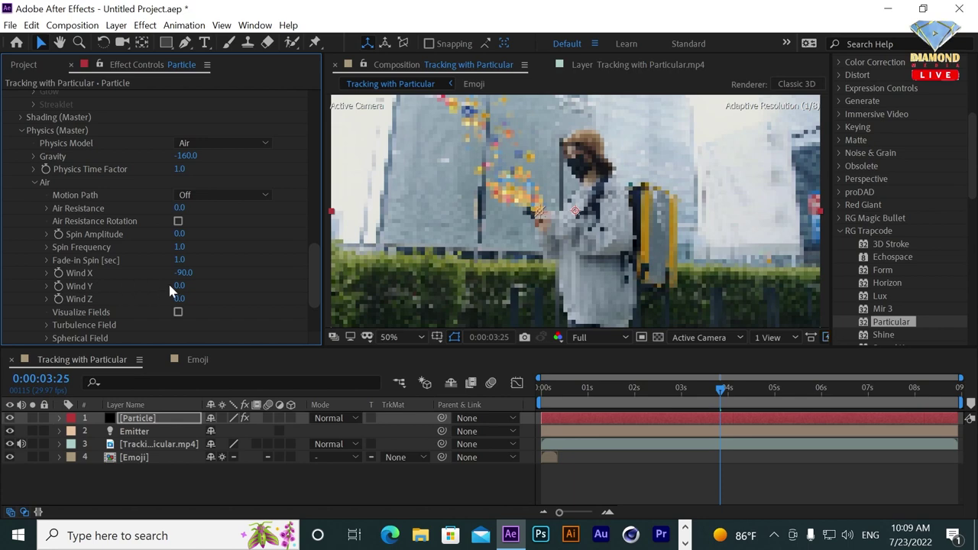
pyautogui.moveTo(179, 285)
pyautogui.mouseDown()
pyautogui.moveTo(236, 282)
pyautogui.moveTo(228, 283)
pyautogui.mouseUp()
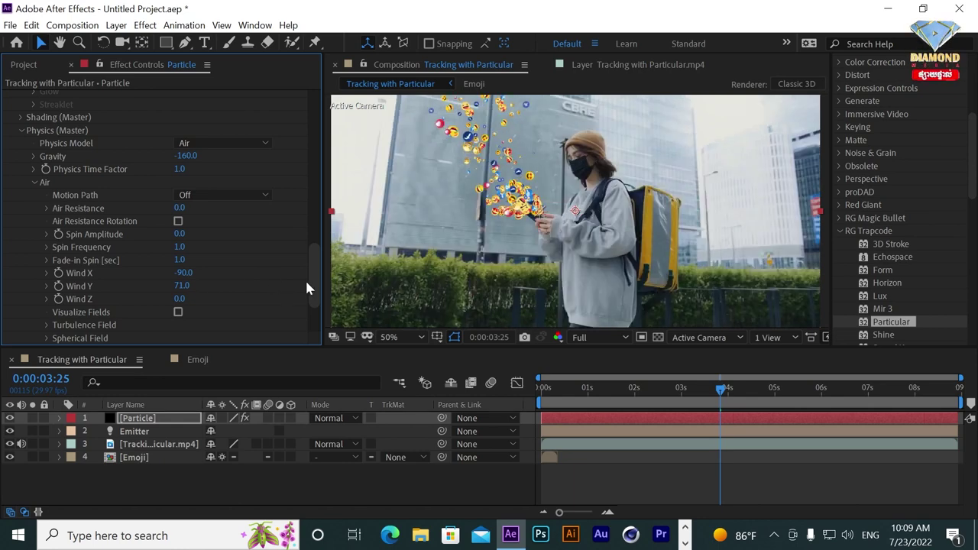
pyautogui.scroll(3, 317, 275)
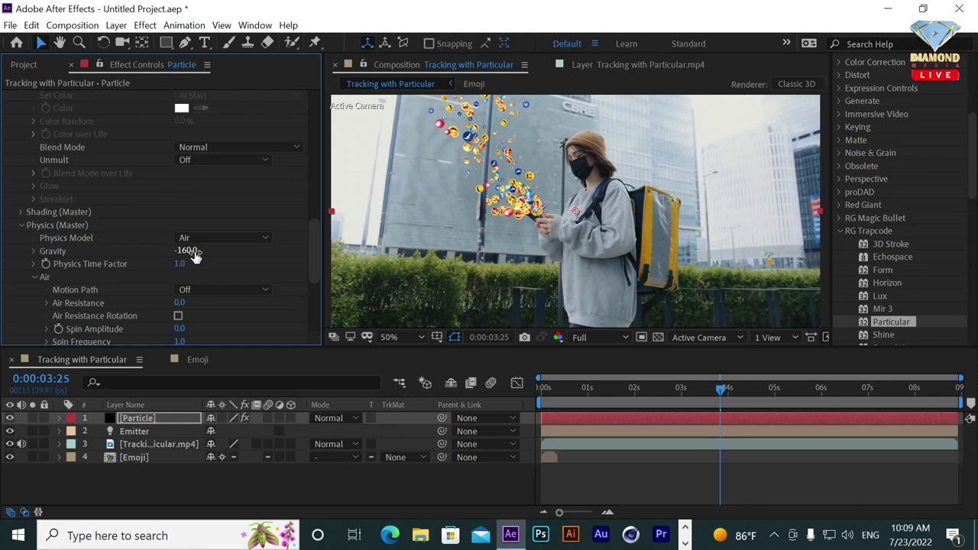
pyautogui.moveTo(313, 243); pyautogui.dragTo(327, 98)
pyautogui.click(98, 149)
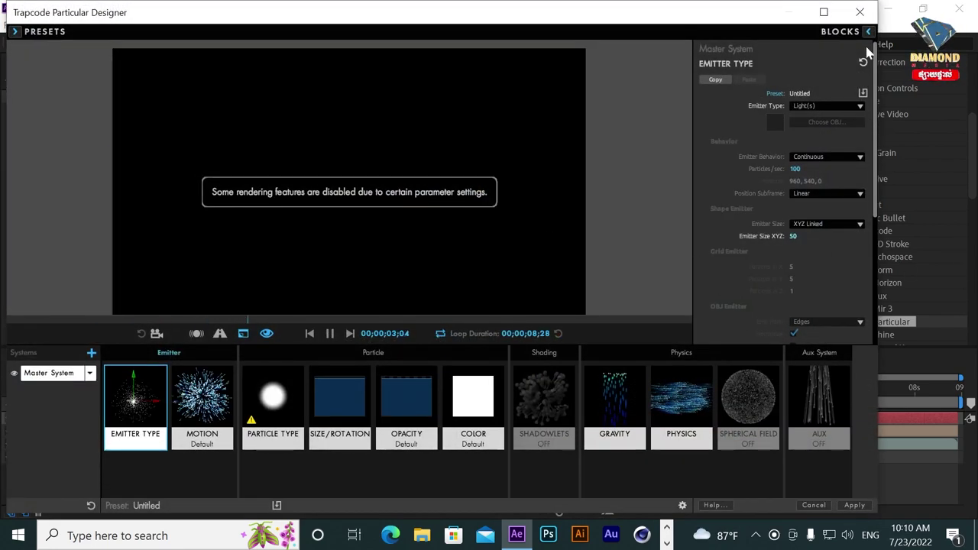
pyautogui.click(868, 32)
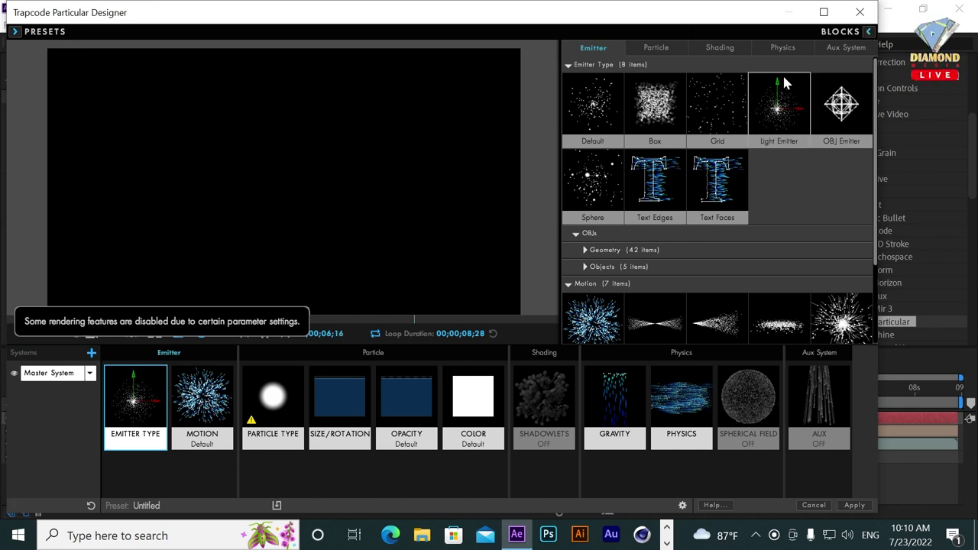
pyautogui.click(777, 45)
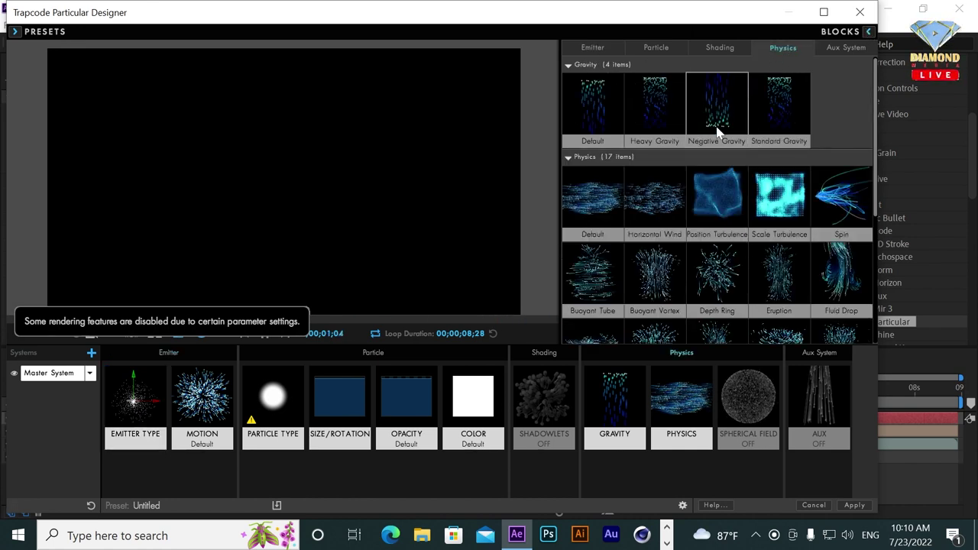
pyautogui.doubleClick(669, 194)
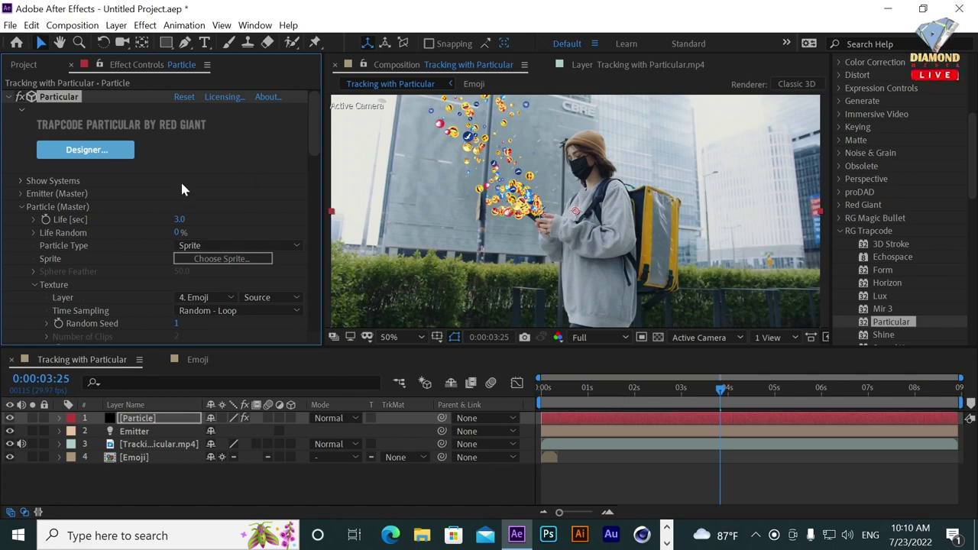
# - Set the Emitter (Master) Particles/sec to 200 after undoing a trial value of 320
pyautogui.click(20, 194)
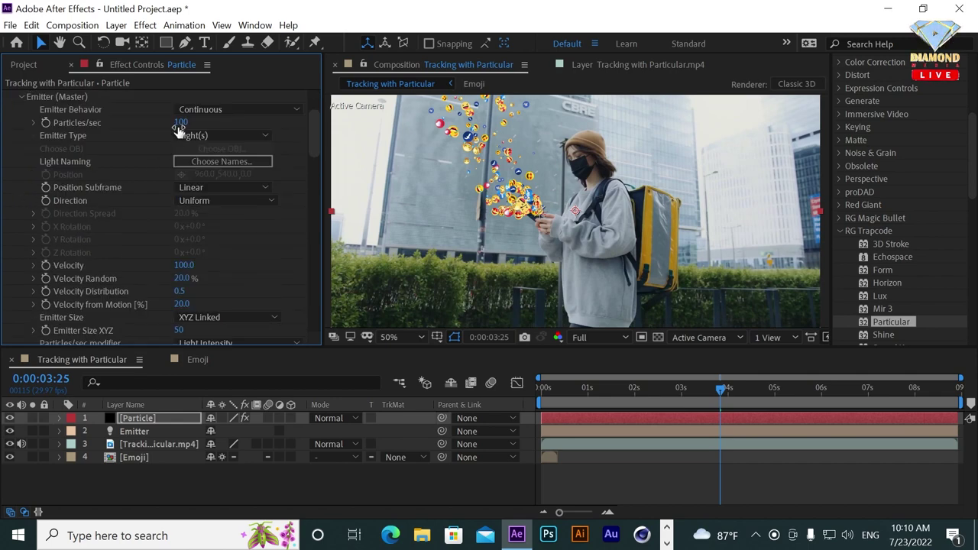
pyautogui.moveTo(196, 121); pyautogui.dragTo(508, 171)
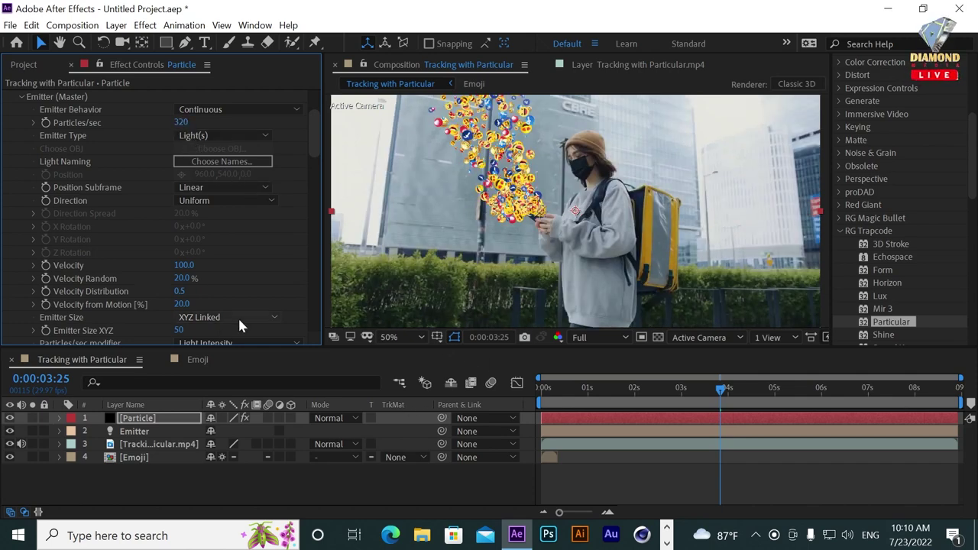
pyautogui.hotkey('ctrl', 'z')
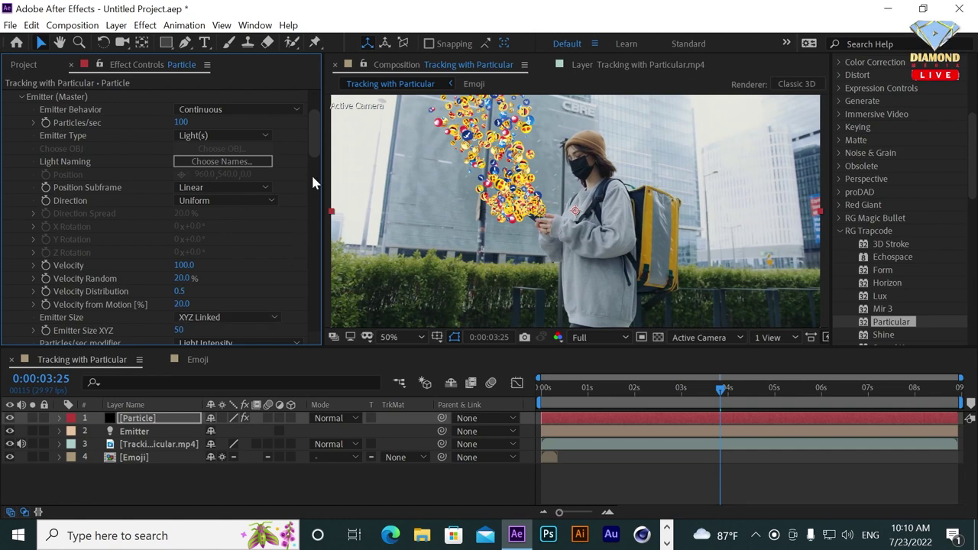
pyautogui.moveTo(313, 149); pyautogui.dragTo(311, 191)
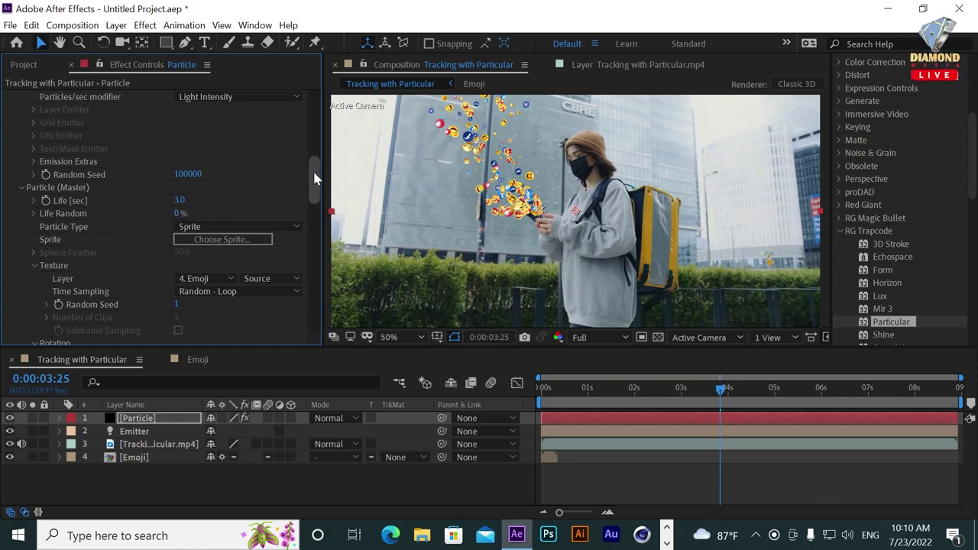
pyautogui.moveTo(312, 169); pyautogui.dragTo(315, 126)
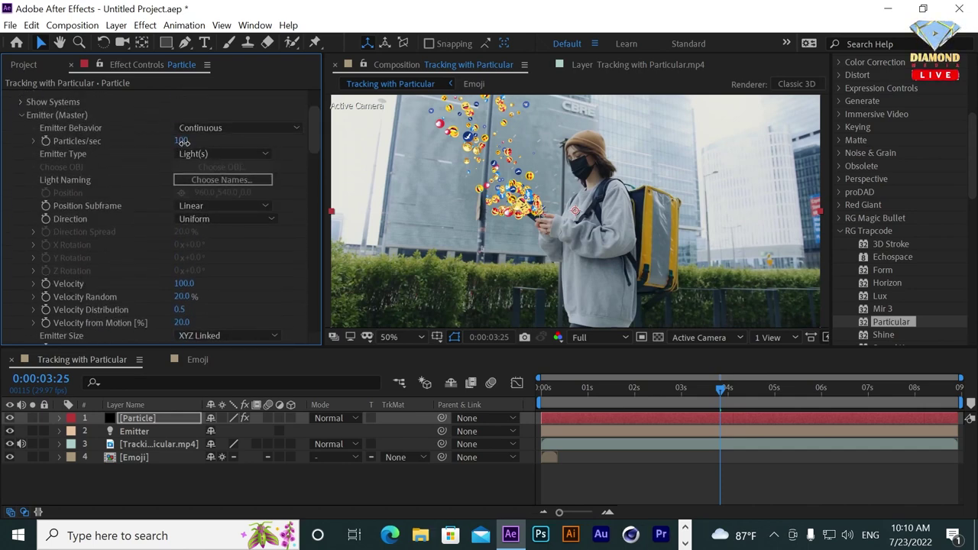
pyautogui.click(181, 140)
pyautogui.write('20')
pyautogui.press('Return')
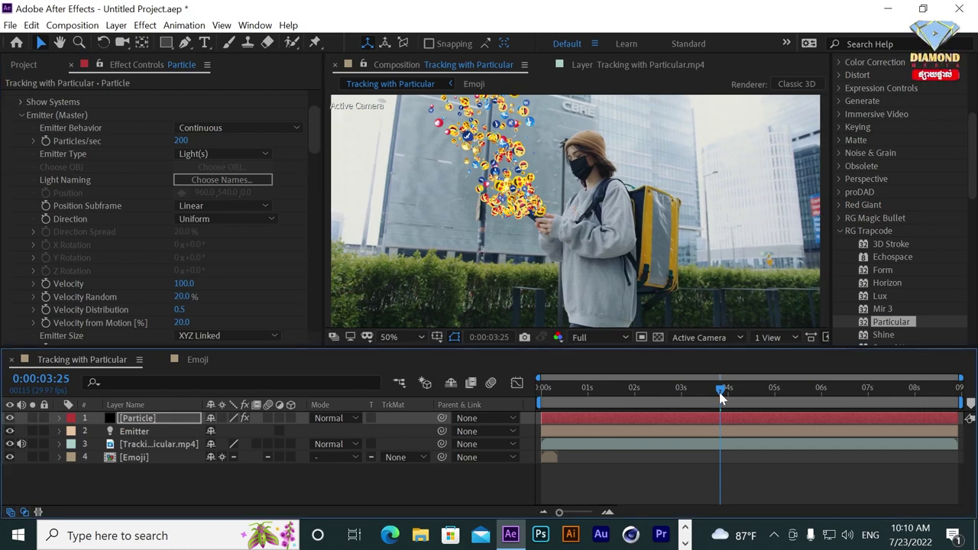
# - Preview the denser emoji stream and stop playback
pyautogui.press('space')
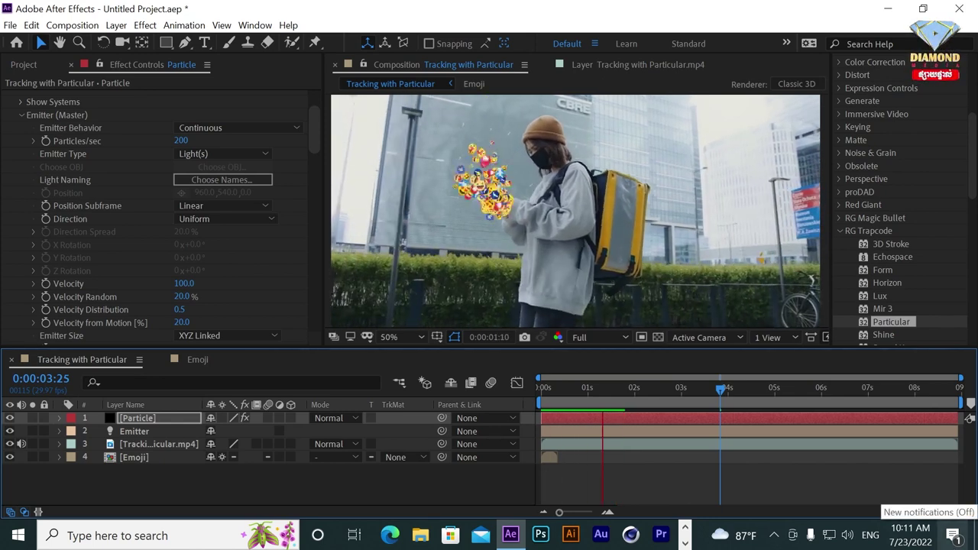
pyautogui.press('space')
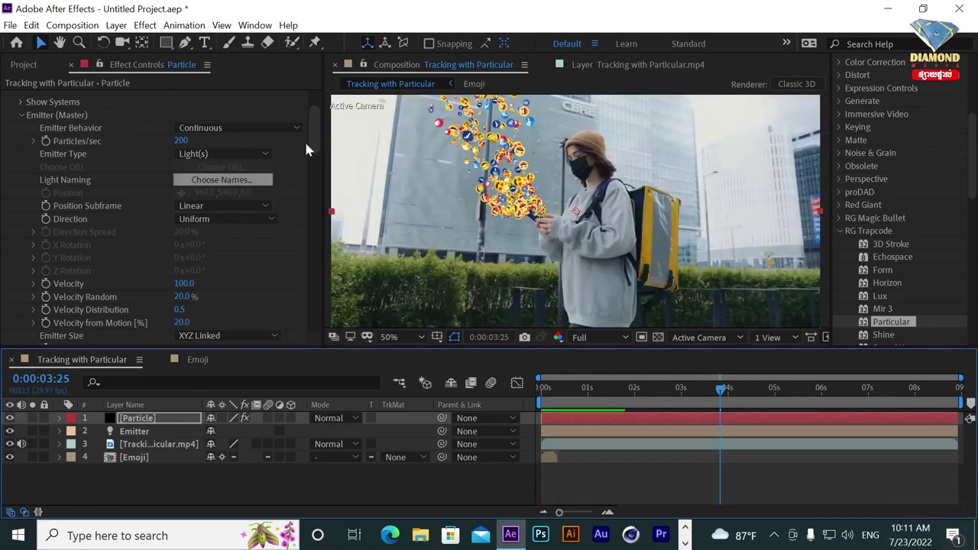
pyautogui.moveTo(319, 131); pyautogui.dragTo(318, 214)
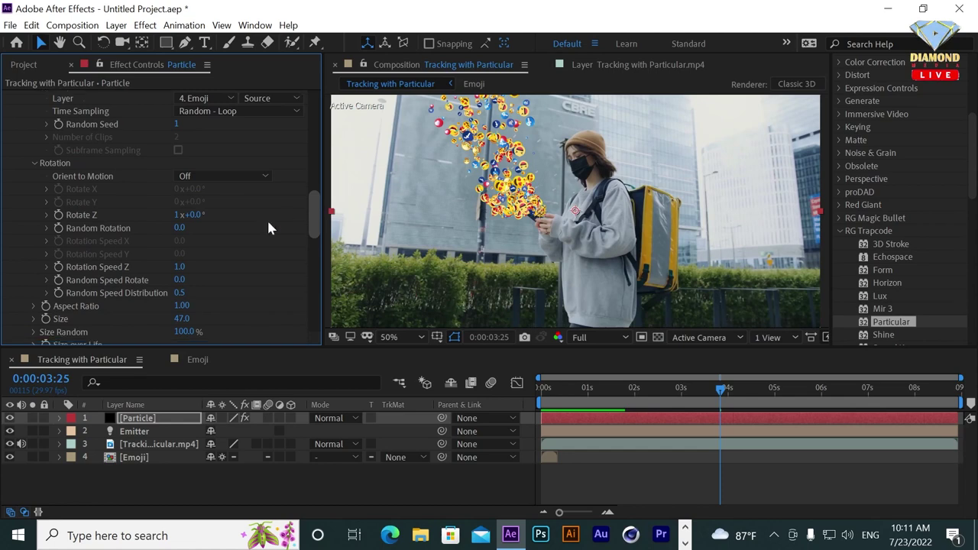
# - Set Rotation Speed Z to 0.5 and Rotate Z to 0x+90°
pyautogui.click(177, 265)
pyautogui.write('0.')
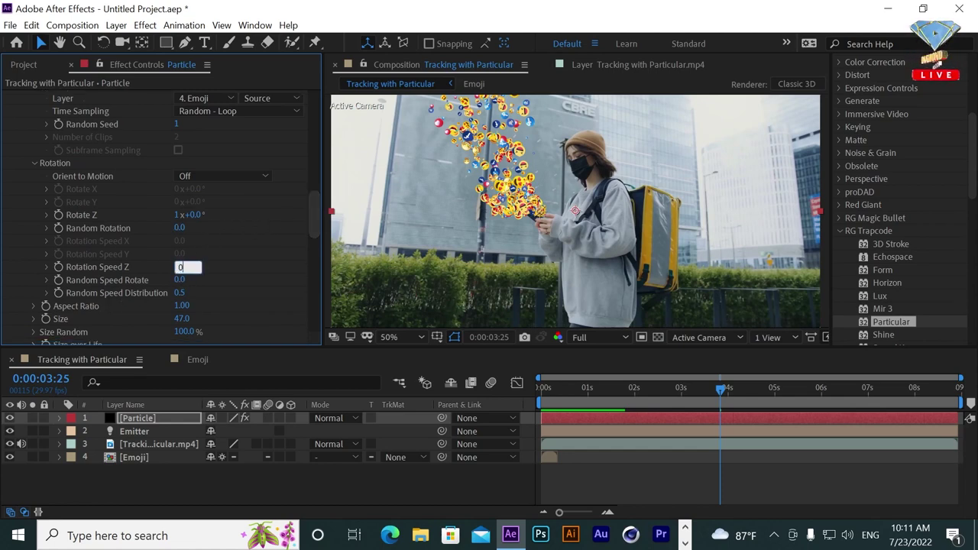
pyautogui.write('5')
pyautogui.press('Return')
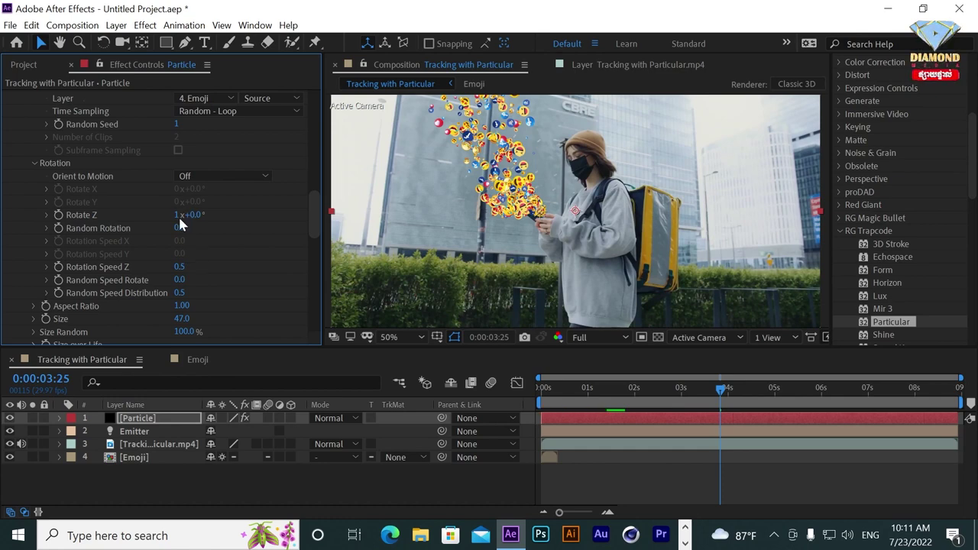
pyautogui.click(176, 215)
pyautogui.write('0')
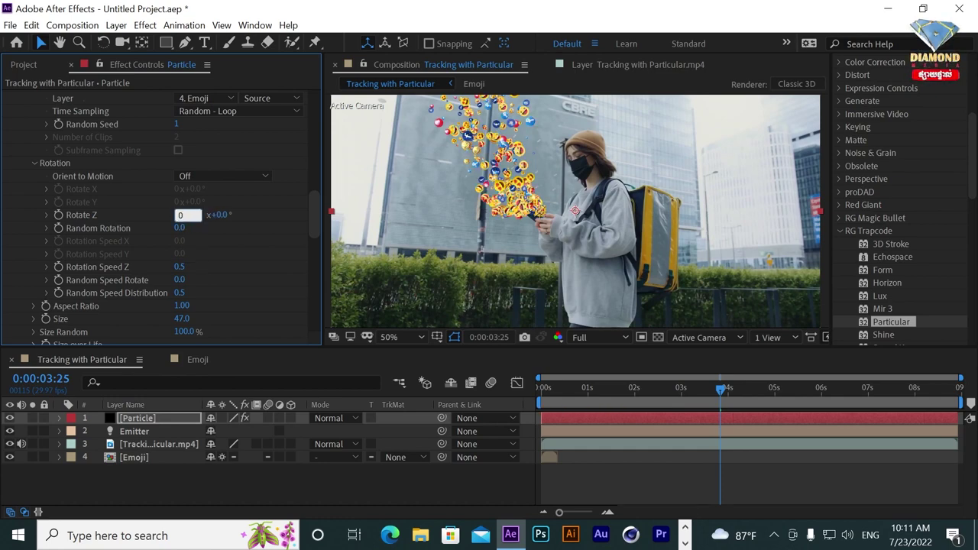
pyautogui.click(199, 214)
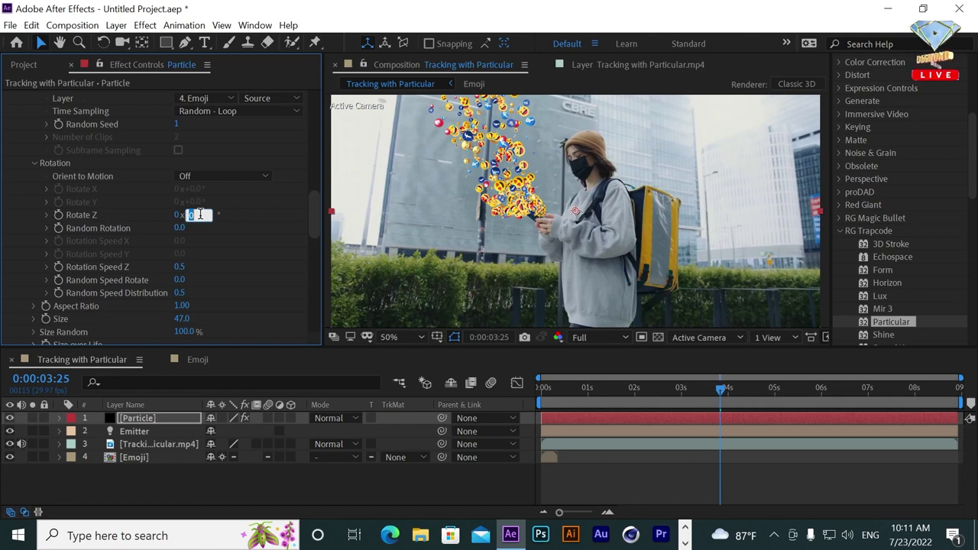
pyautogui.write('90')
pyautogui.press('Return')
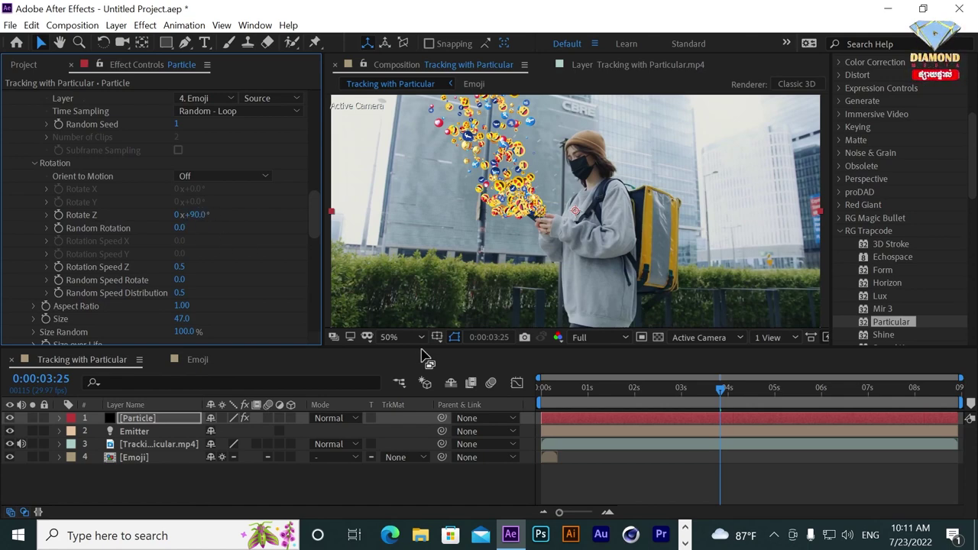
pyautogui.moveTo(317, 212); pyautogui.dragTo(323, 269)
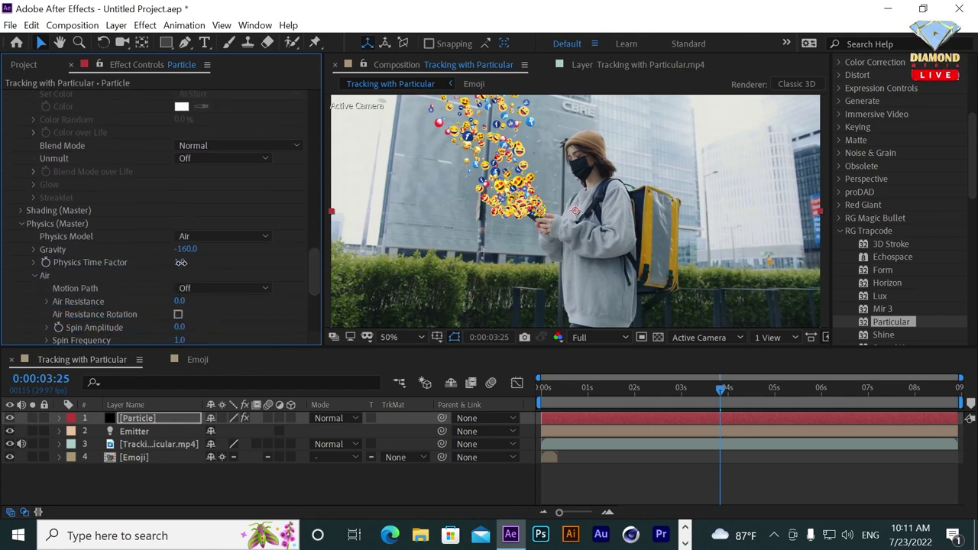
# - Set Physics Time Factor to 0.4 and scrub to about seven seconds to check the plume
pyautogui.click(180, 262)
pyautogui.press('Return')
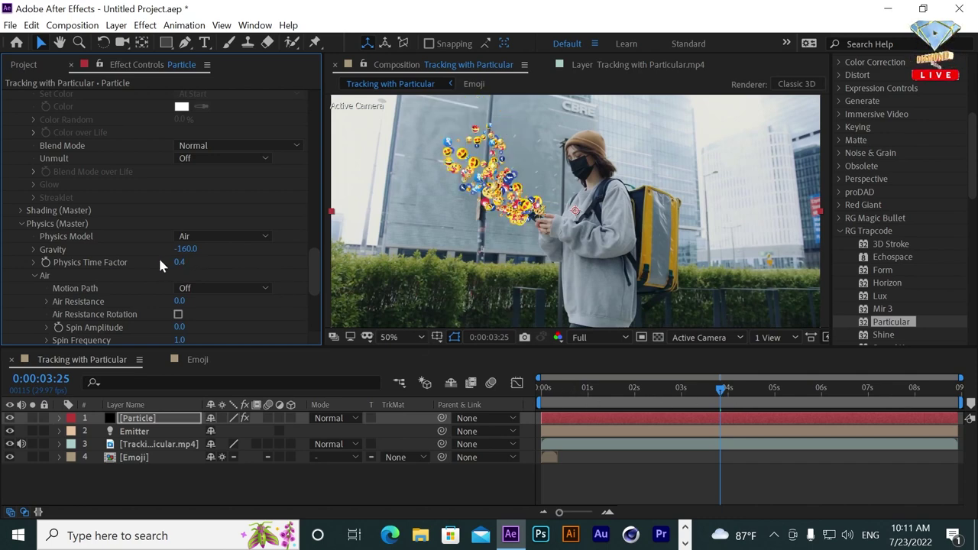
pyautogui.moveTo(721, 389); pyautogui.dragTo(800, 391)
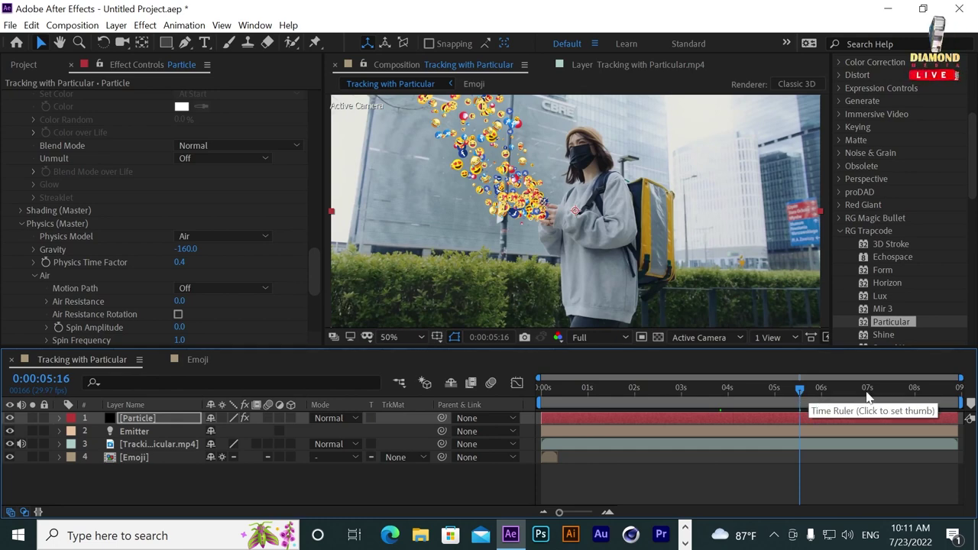
pyautogui.click(899, 393)
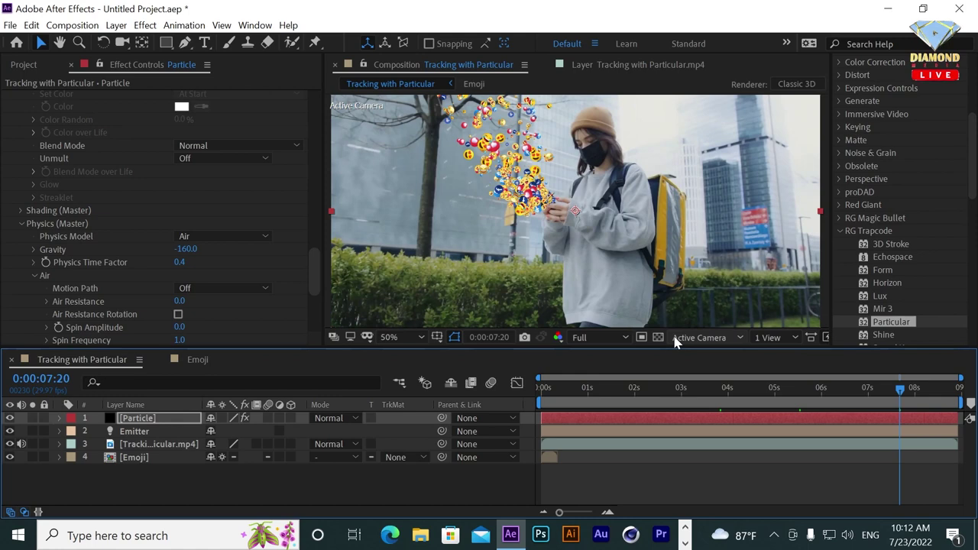
pyautogui.click(685, 543)
# - Bring OBS Studio forward from the taskbar and stop the screen recording
pyautogui.click(479, 536)
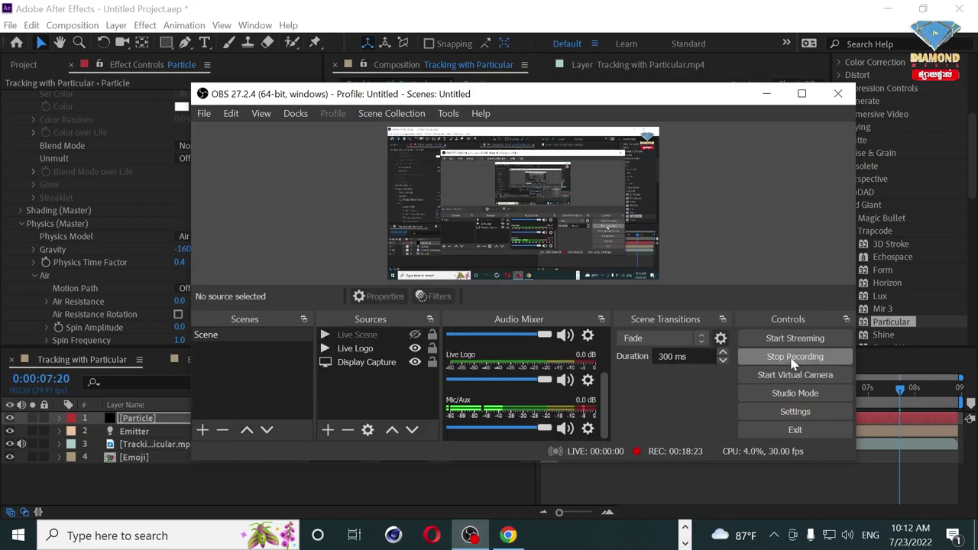
pyautogui.click(791, 358)
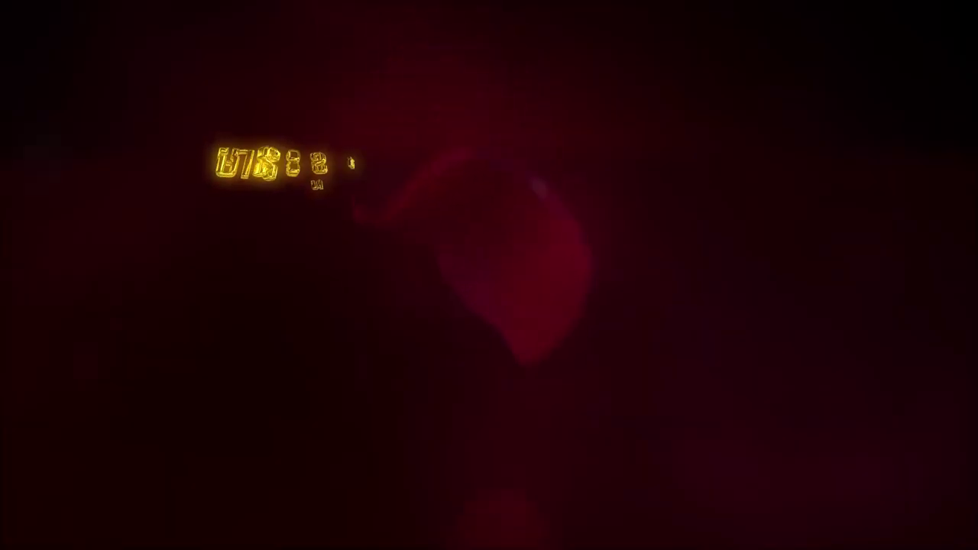